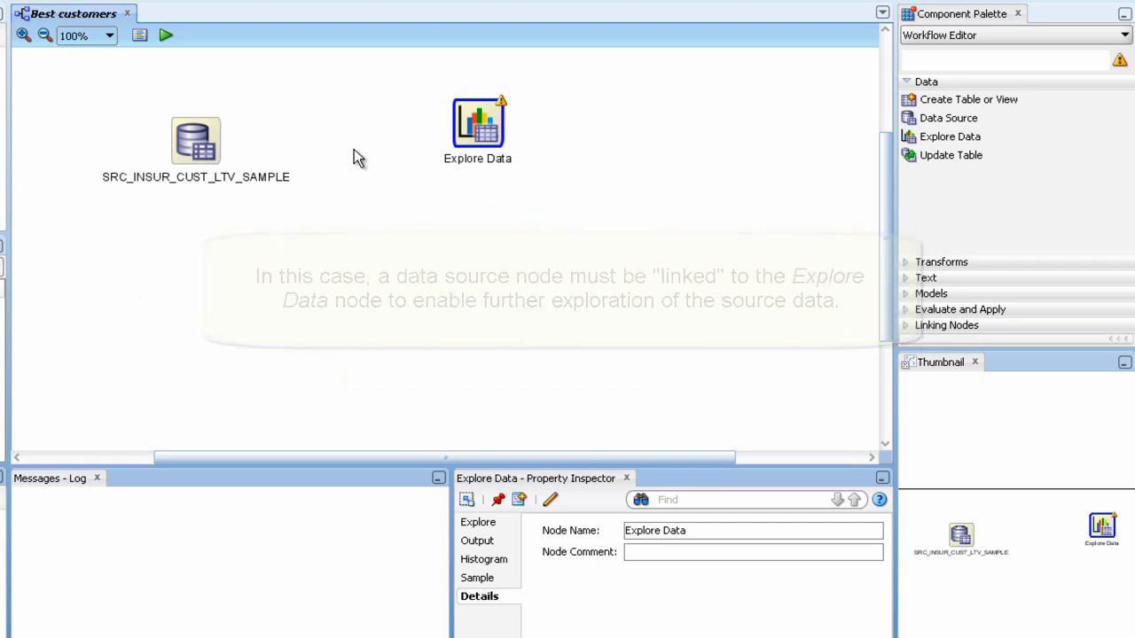
Connect the SRC_INSUR_CUST_LTV_SAMPLE data source node to the Explore Data node
right_click(203, 152)
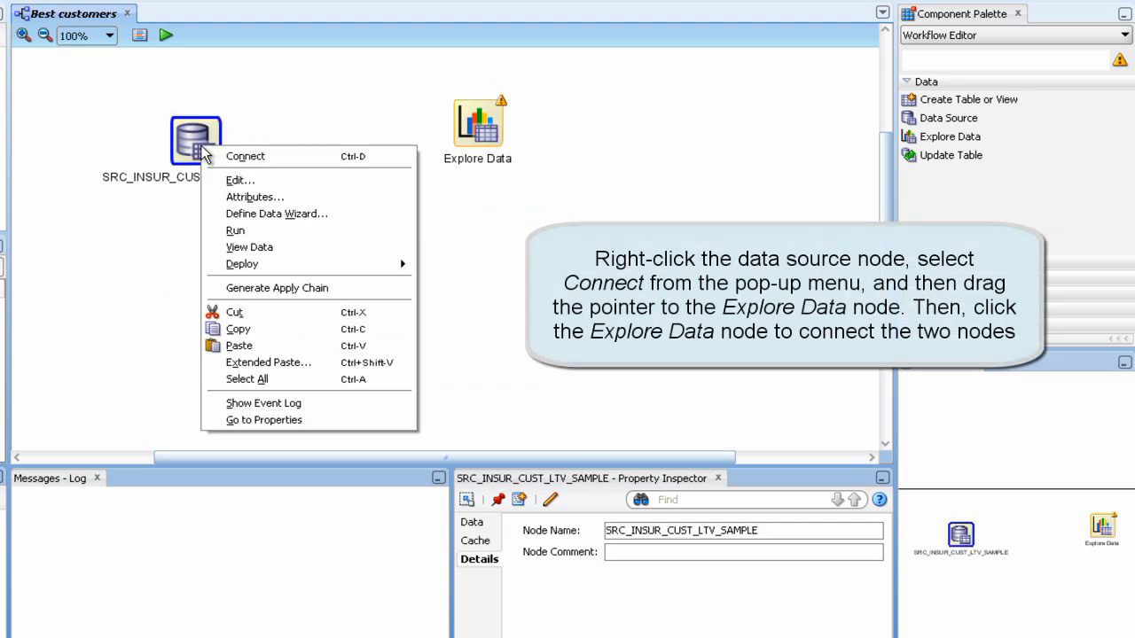
left_click(304, 160)
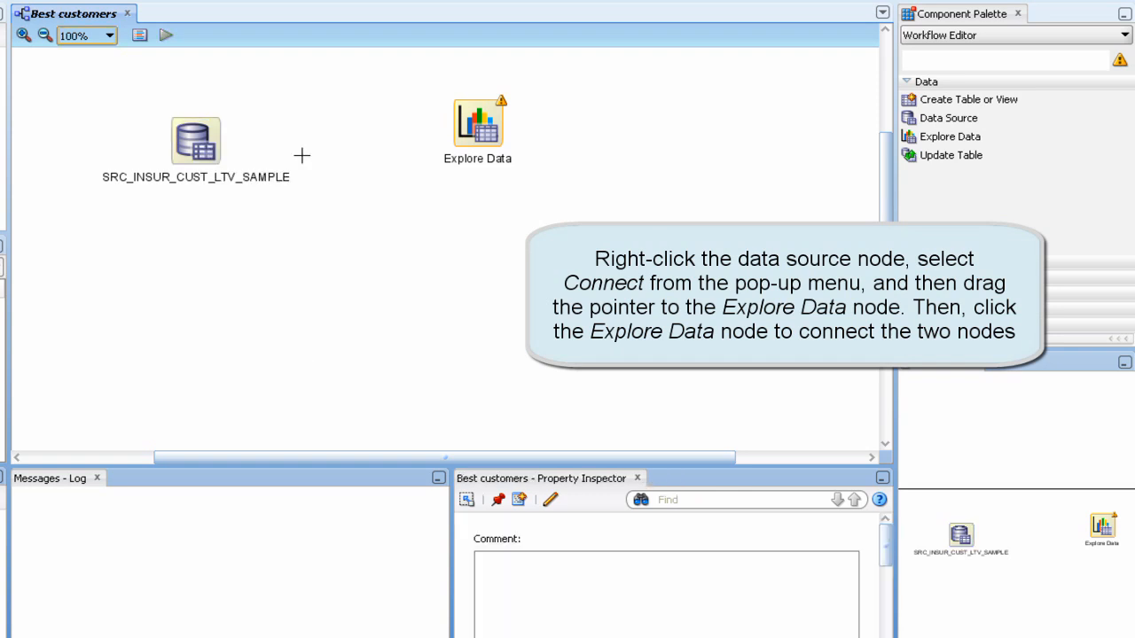
left_click(479, 124)
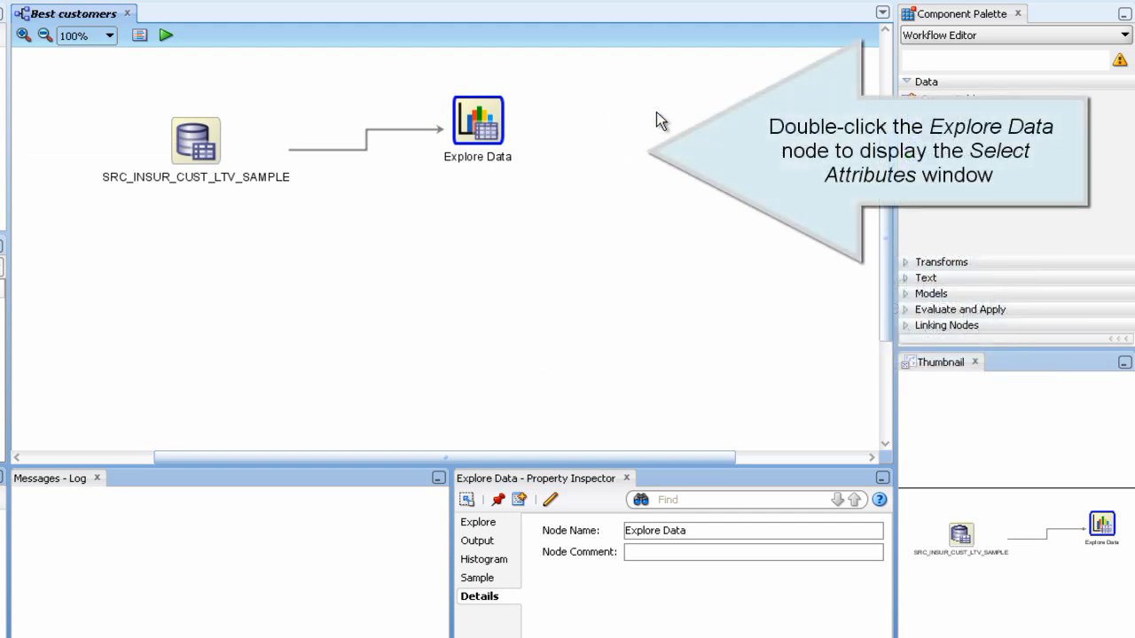
Edit the Explore Data node to group by the BUY_INSURANCE attribute
double_click(494, 129)
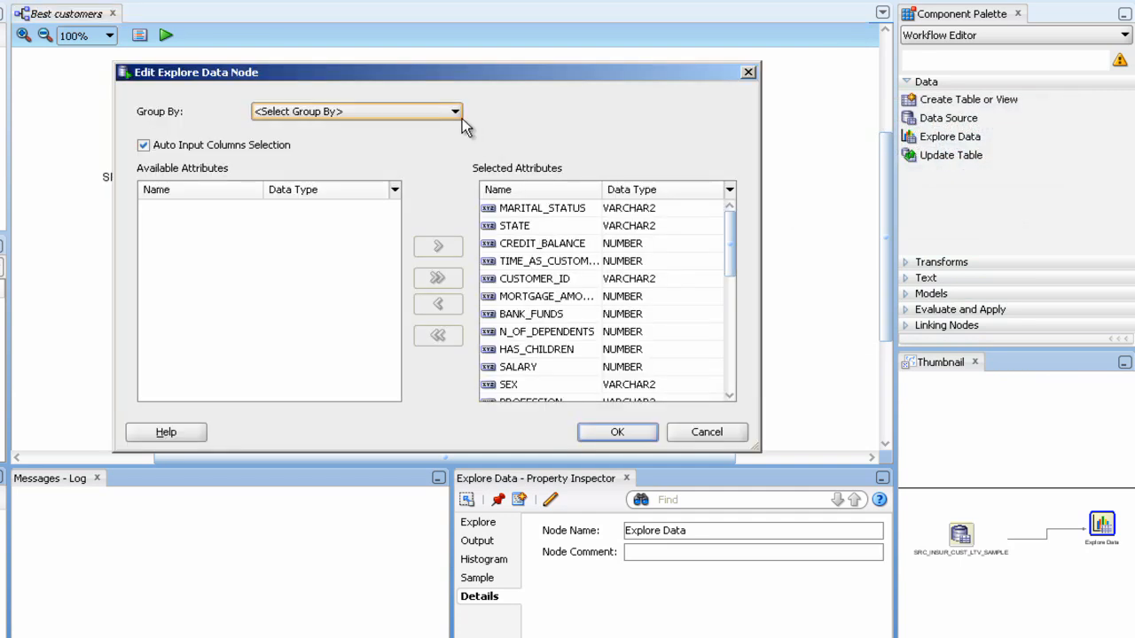
left_click(455, 112)
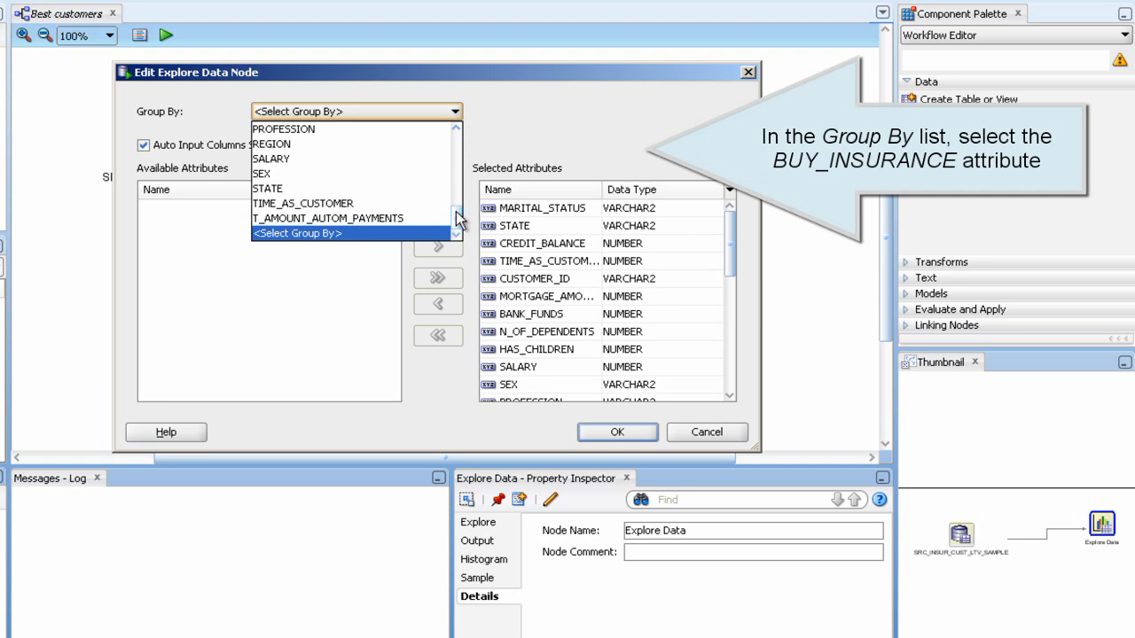
left_click_drag(459, 220, 459, 145)
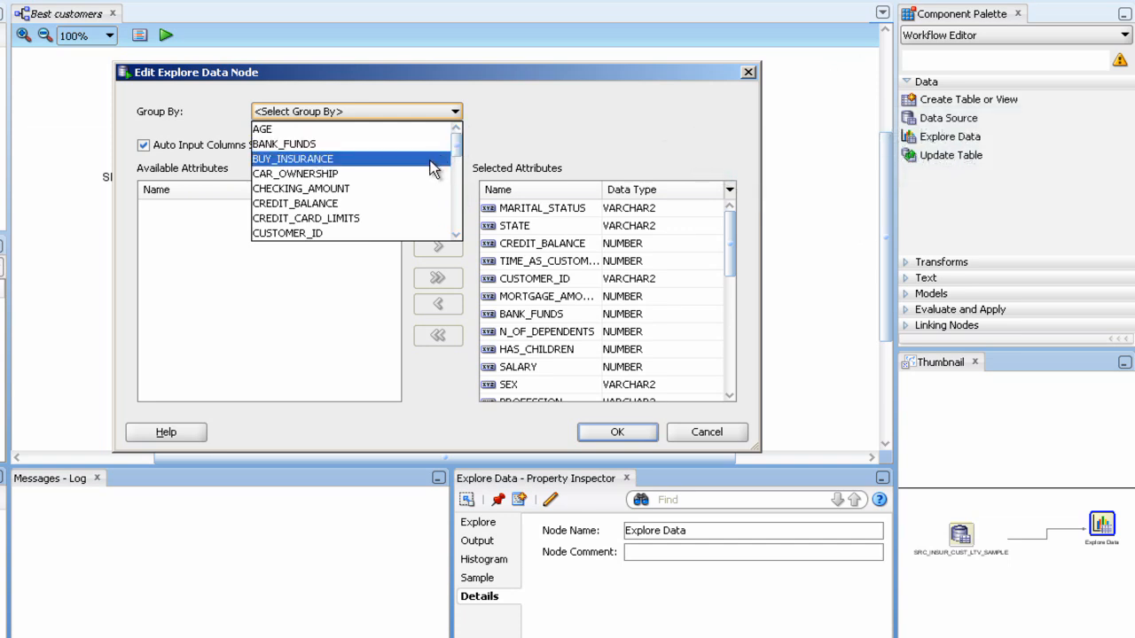
left_click(432, 159)
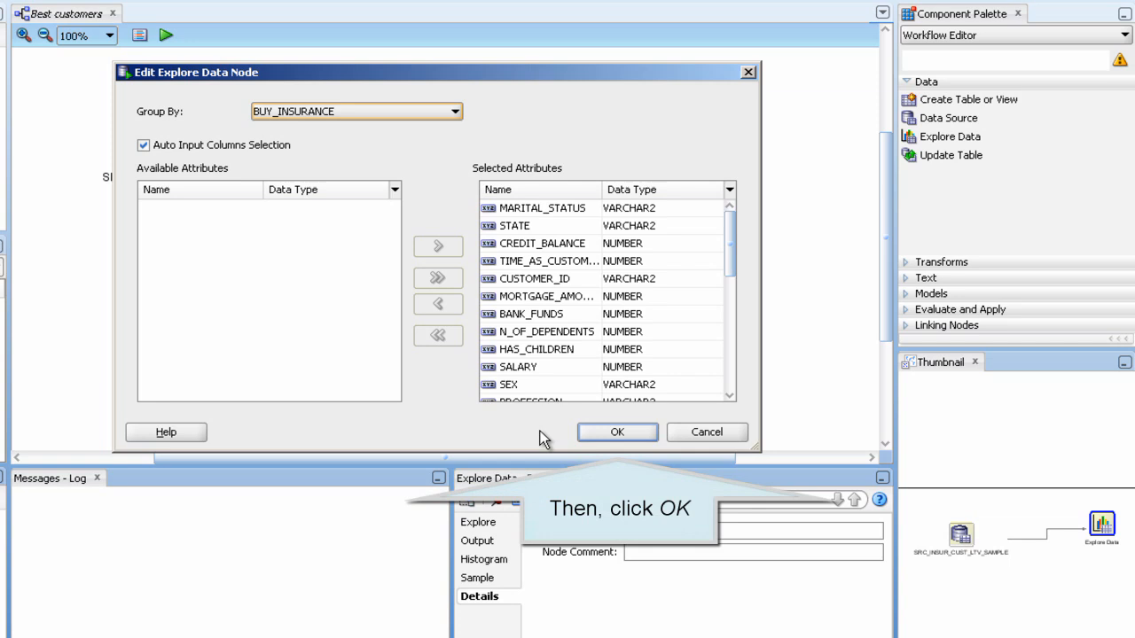
left_click(636, 434)
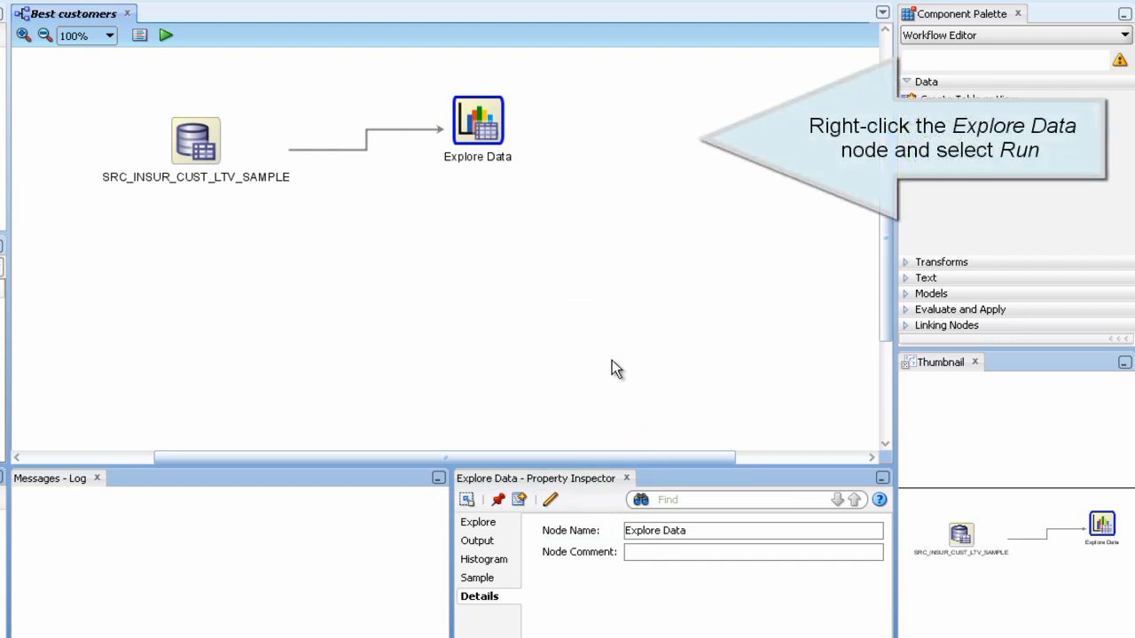
Run the Explore Data node and open its data results
right_click(497, 119)
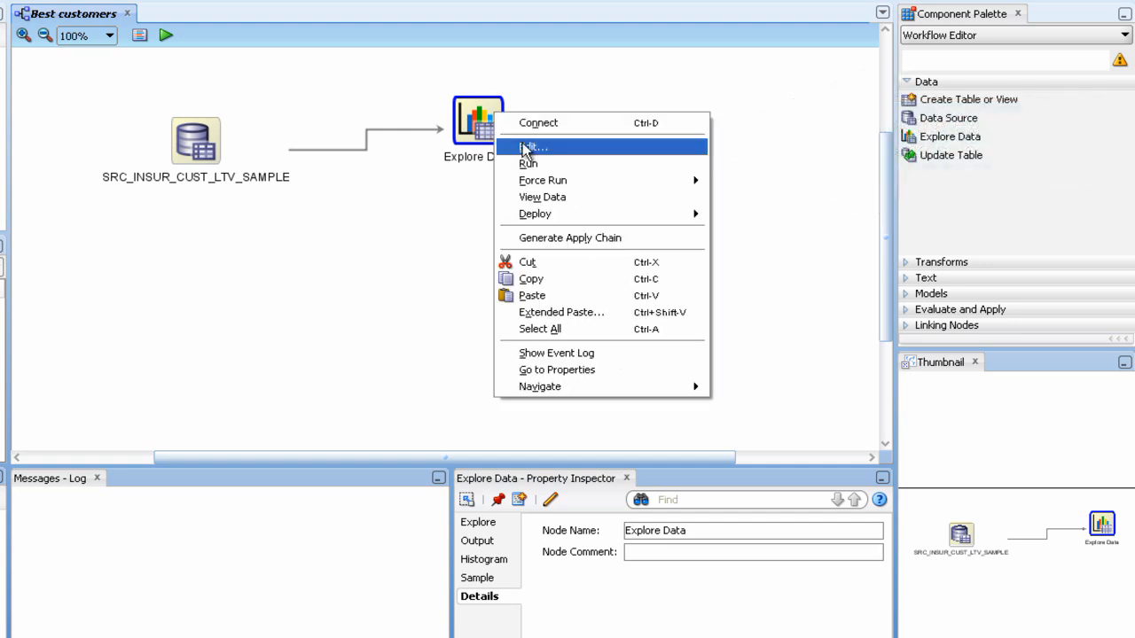
left_click(570, 165)
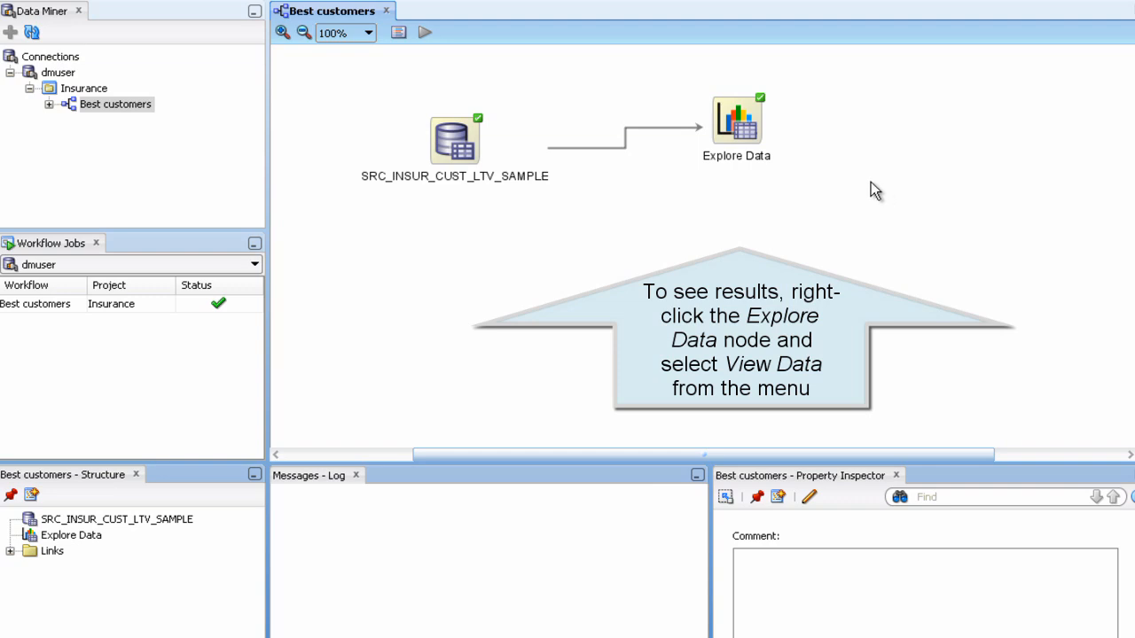
left_click(747, 127)
right_click(747, 127)
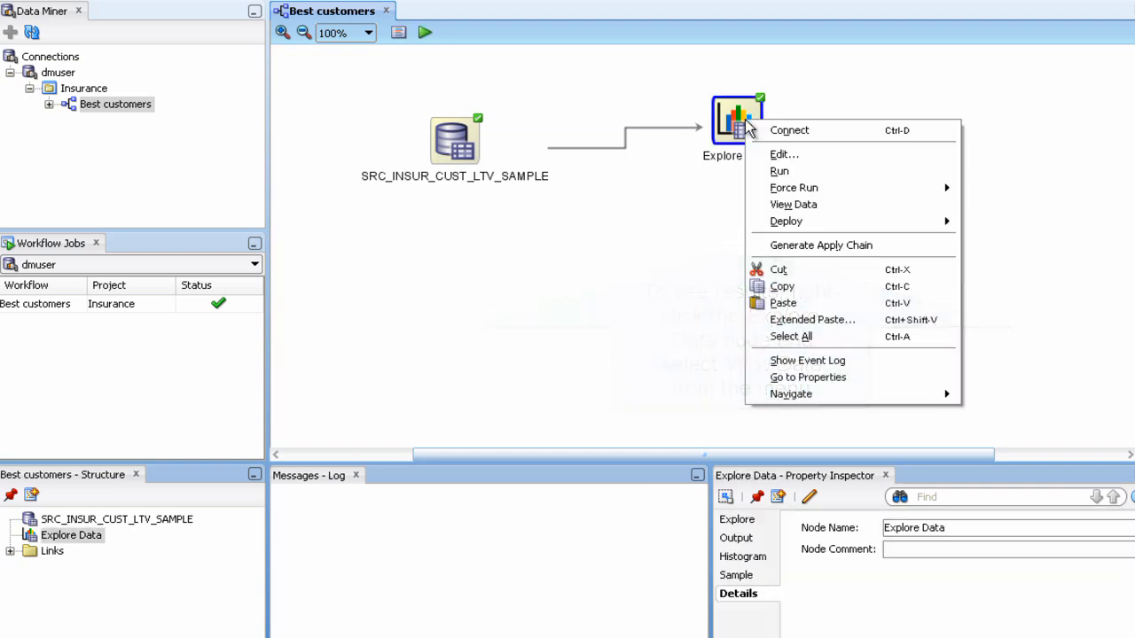
left_click(860, 211)
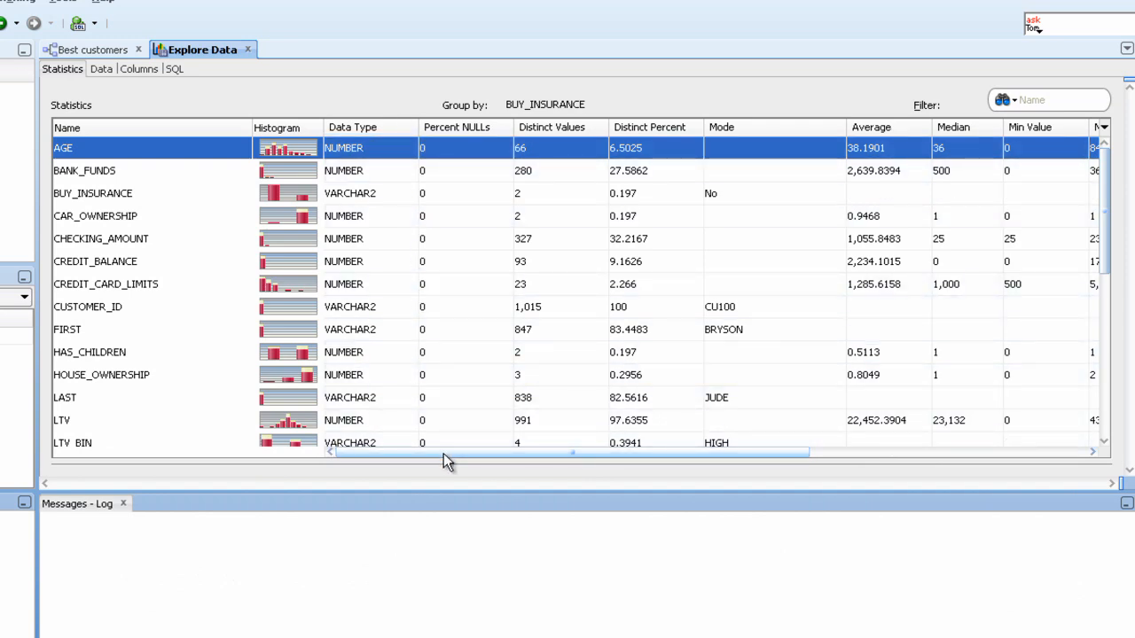
Examine the Explore Data results across all statistics columns, the data, column definitions and SQL, and close the results
left_click_drag(443, 453, 720, 469)
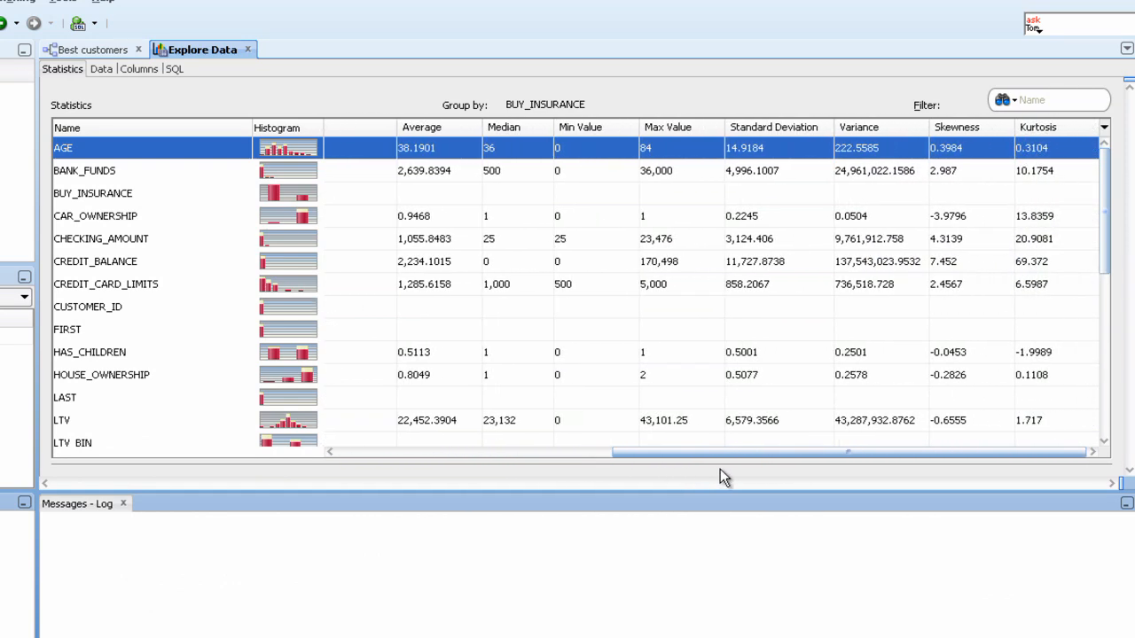
left_click_drag(721, 453, 444, 459)
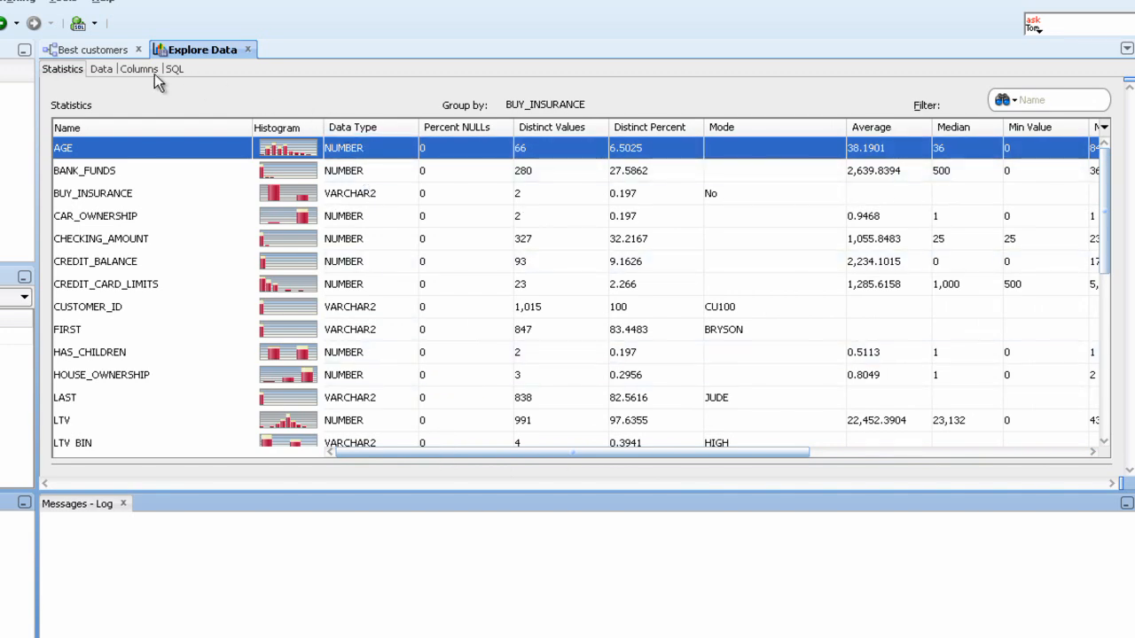
left_click(102, 71)
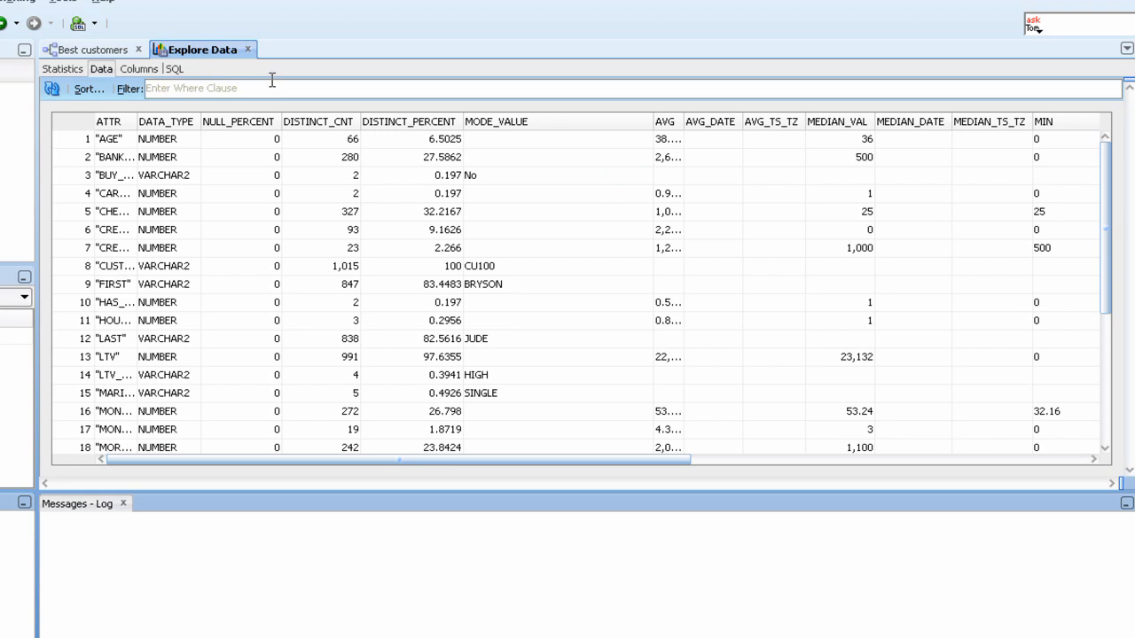
left_click(139, 68)
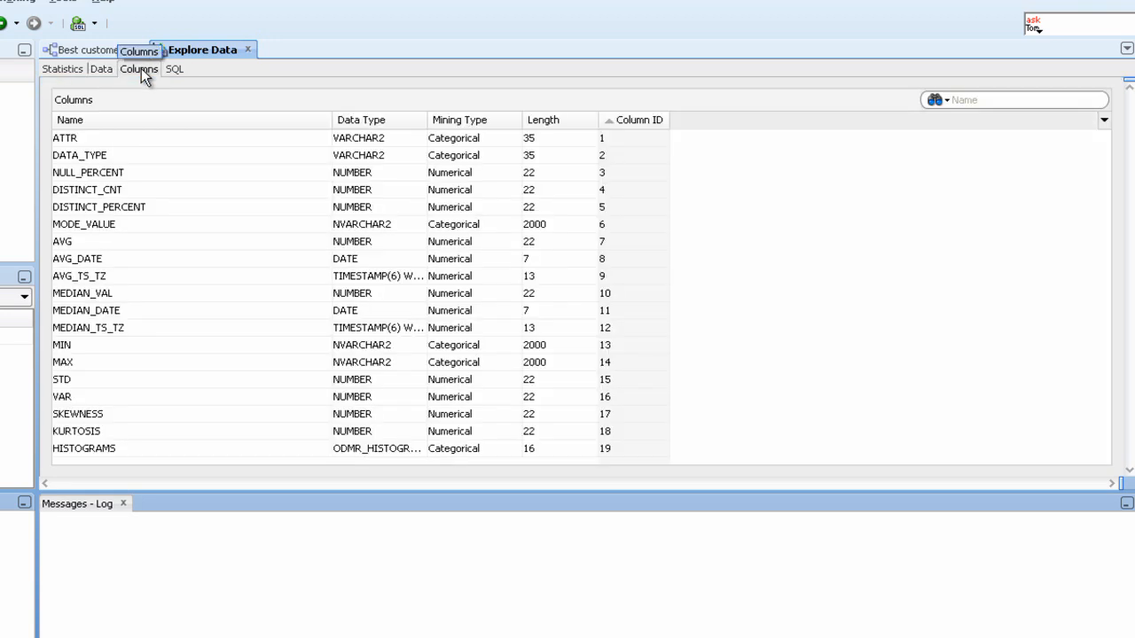
left_click(174, 70)
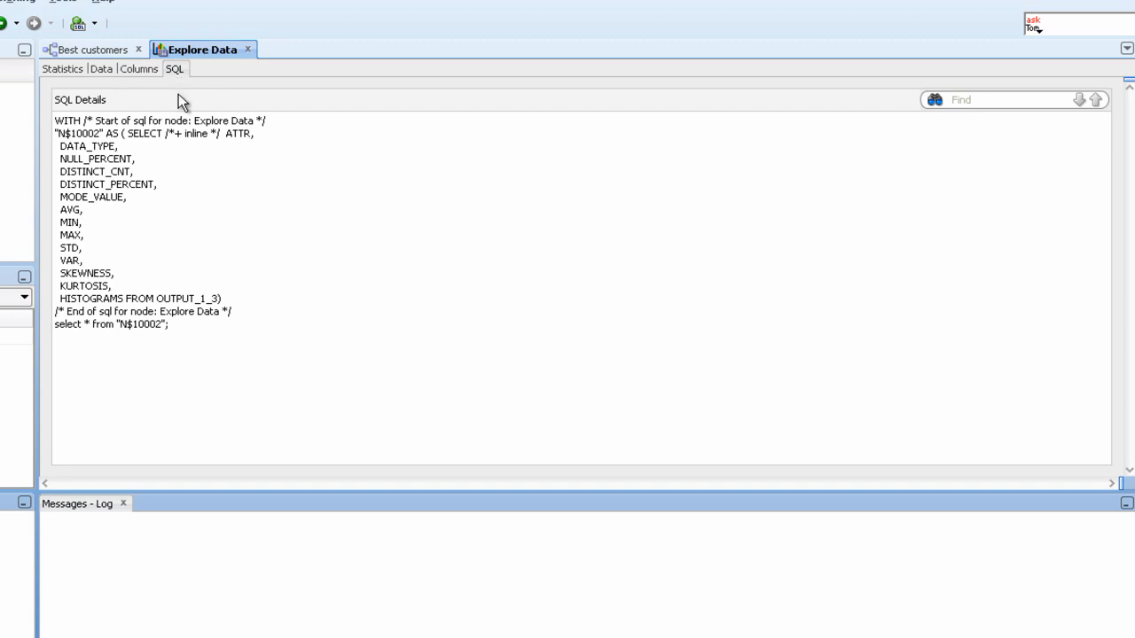
left_click(72, 74)
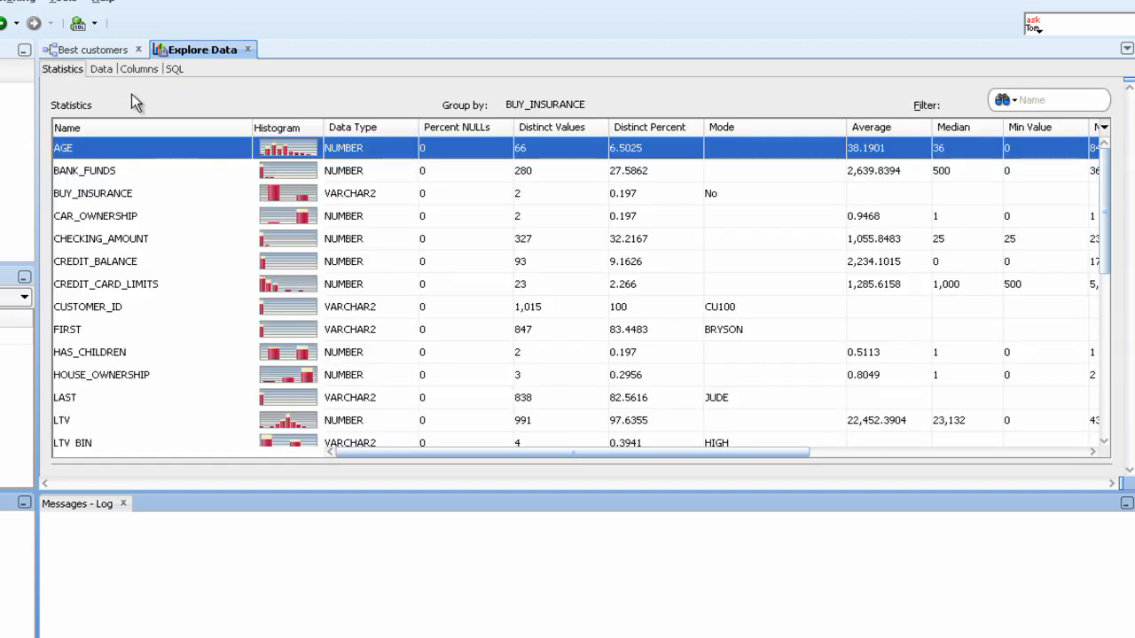
left_click(249, 50)
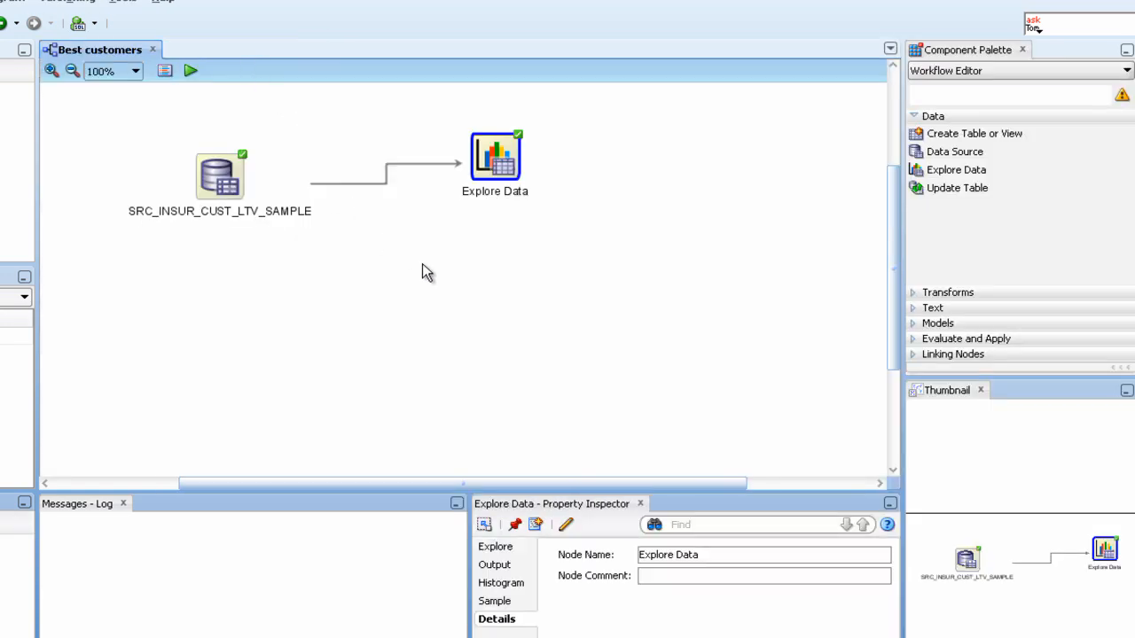
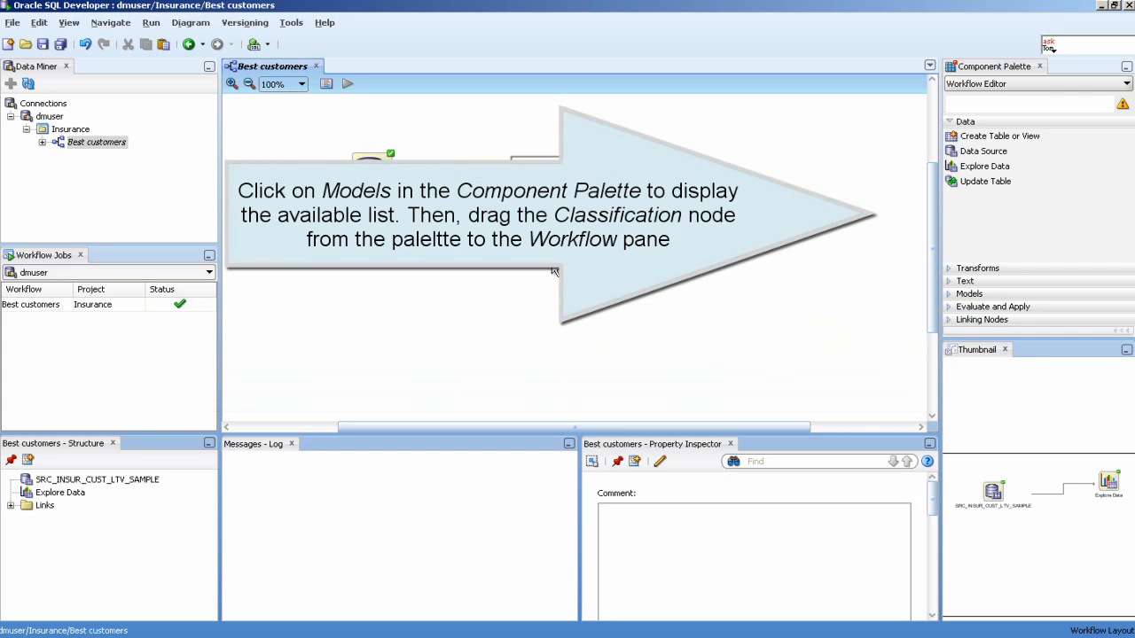
Add a Classification model node to the workflow and arrange it below the Explore Data node, shifting Explore Data slightly upward
left_click(950, 299)
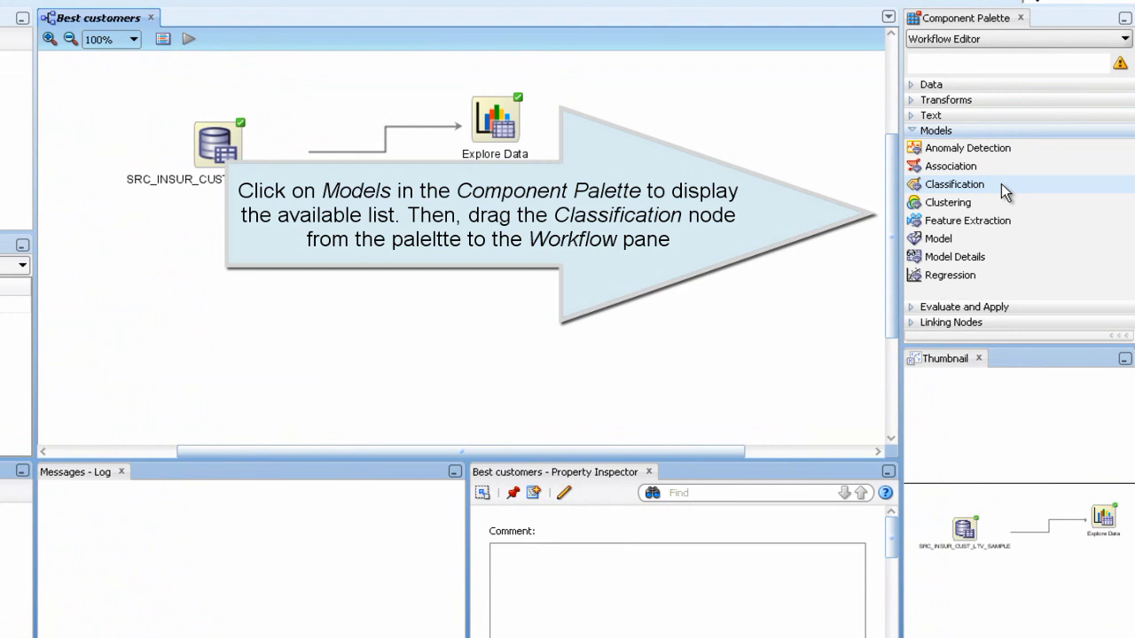
left_click_drag(1002, 190, 553, 300)
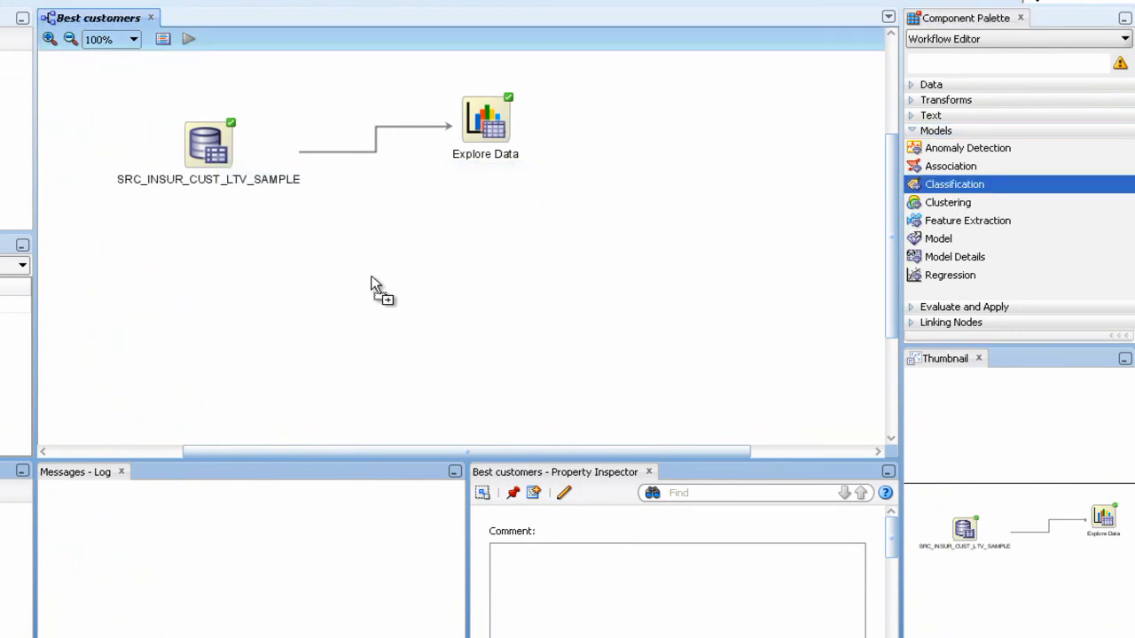
left_click_drag(373, 285, 371, 285)
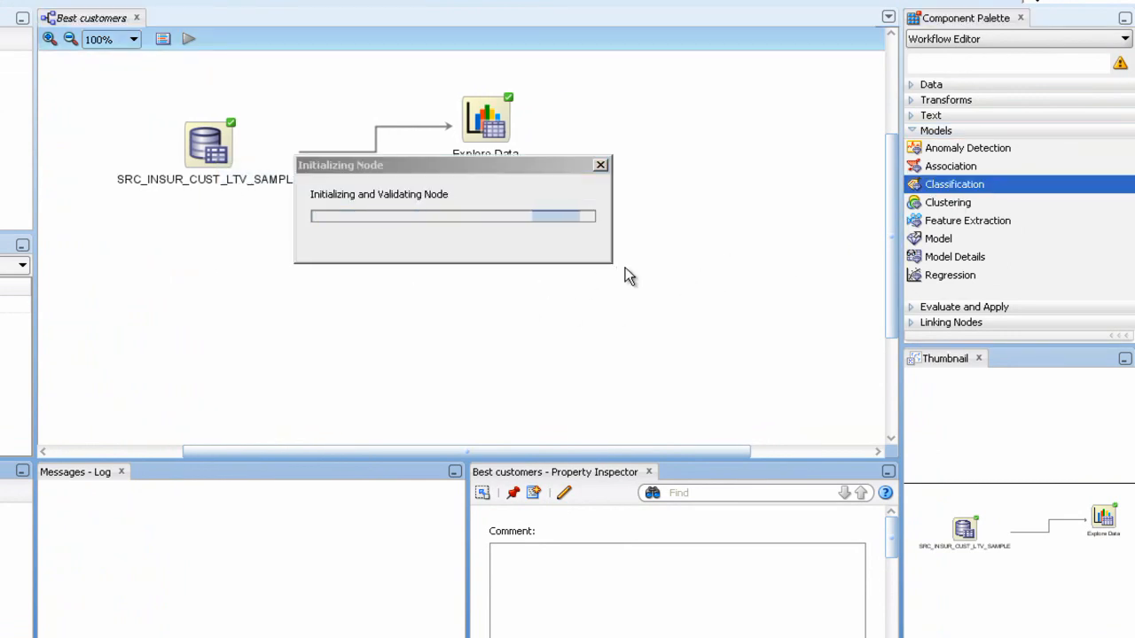
left_click(491, 127)
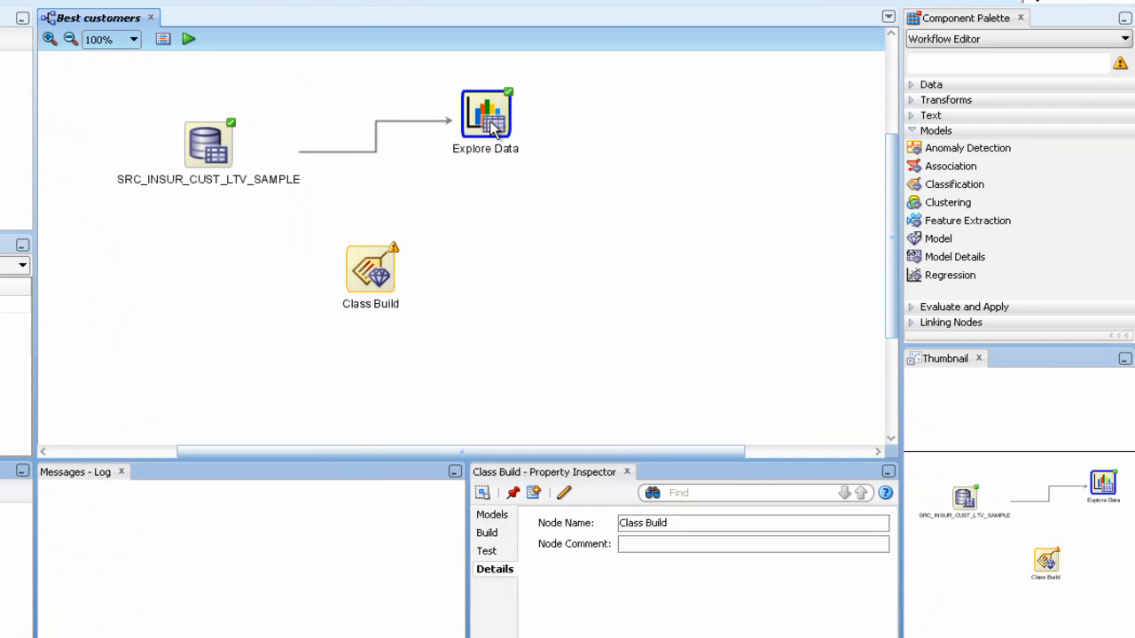
left_click_drag(490, 127, 490, 107)
left_click_drag(382, 282, 491, 270)
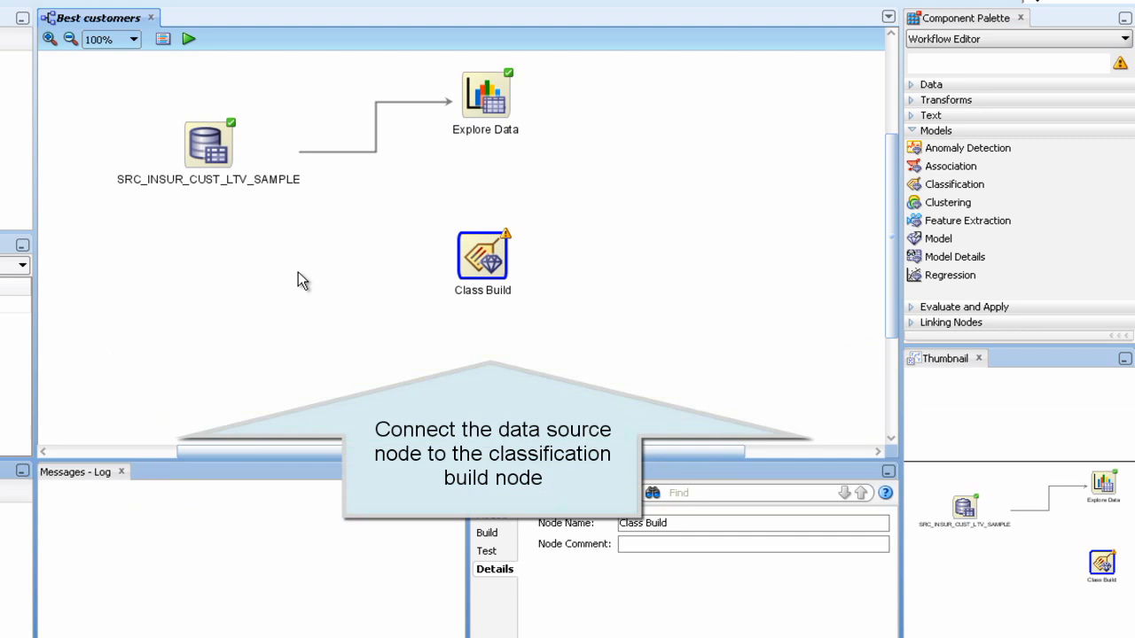
Connect the SRC_INSUR_CUST_LTV_SAMPLE data source node to the Class Build node
right_click(211, 156)
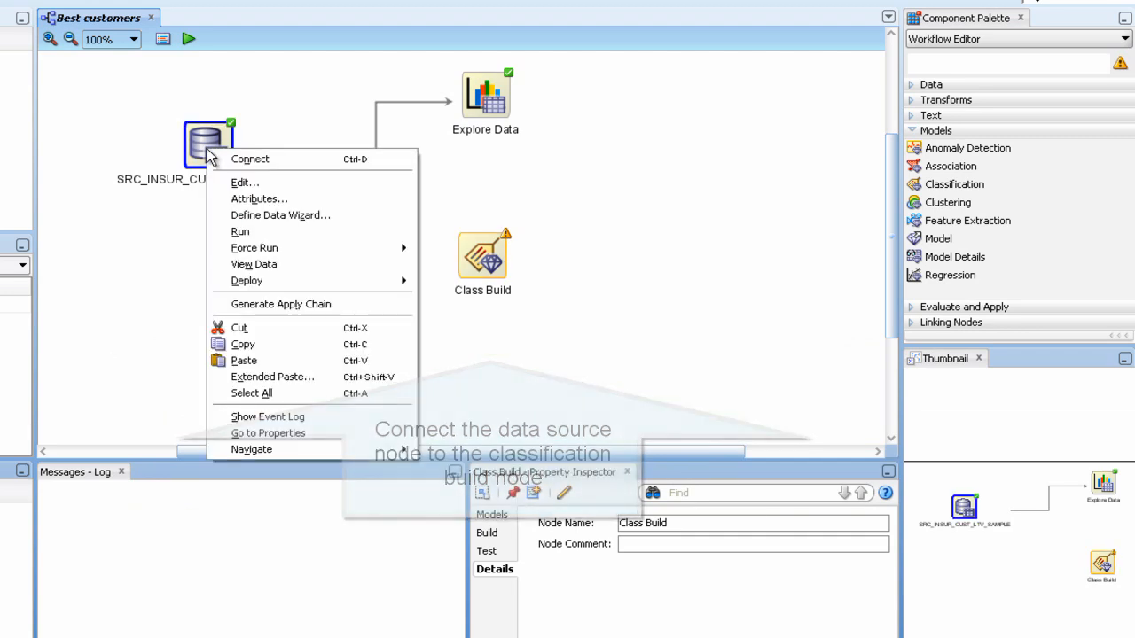
left_click(231, 160)
left_click(481, 270)
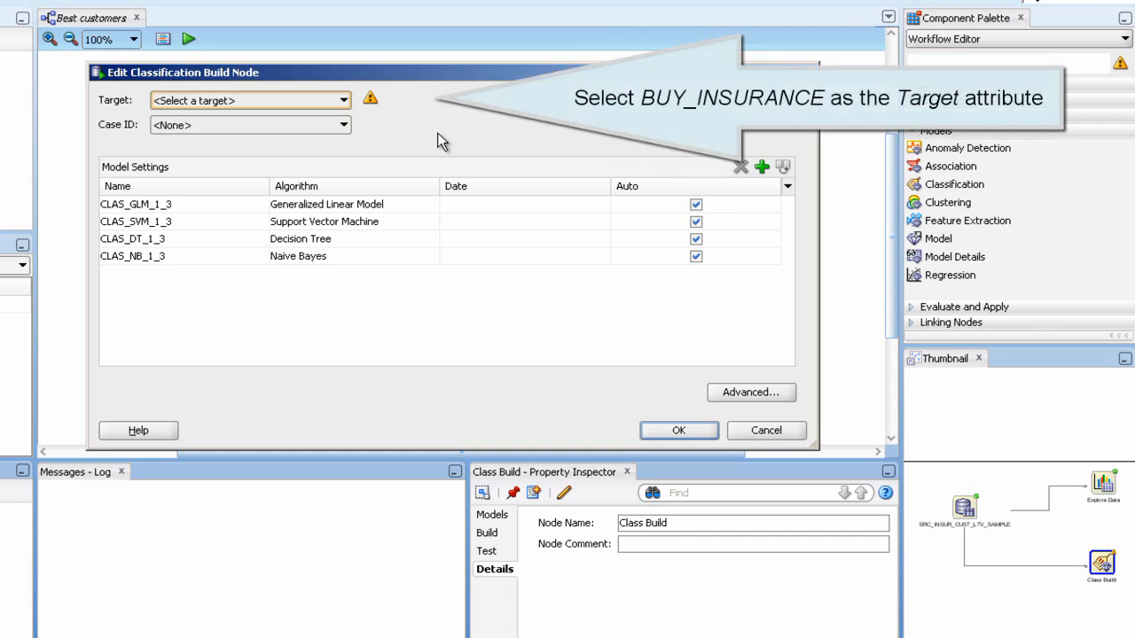
Set the classification build's target to BUY_INSURANCE and its case ID to CUSTOMER_ID
left_click(344, 102)
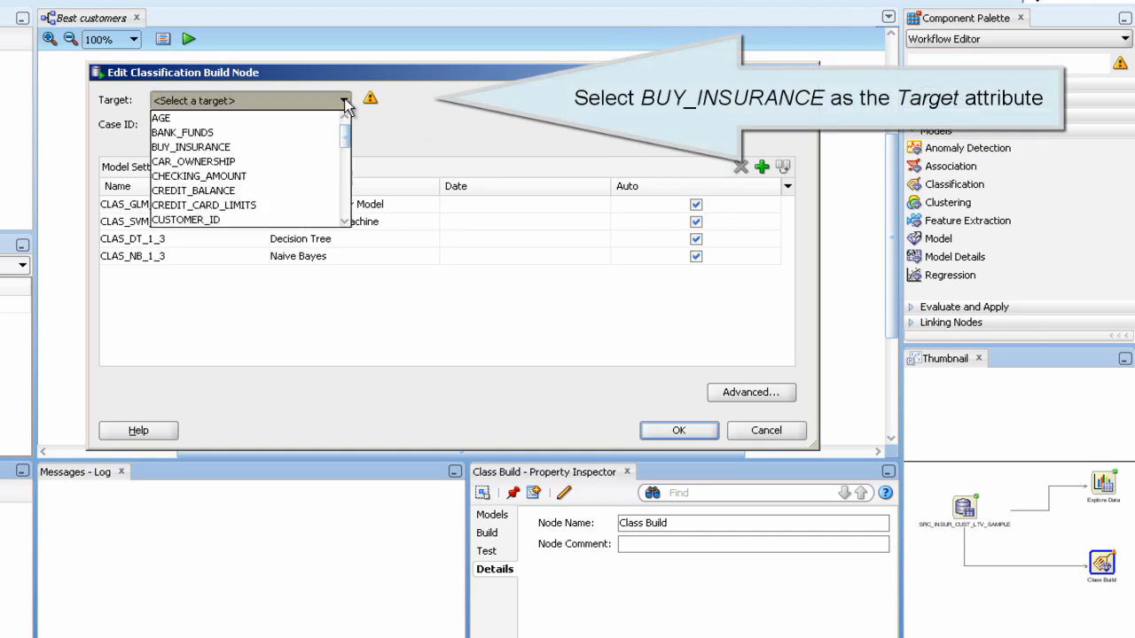
left_click(301, 148)
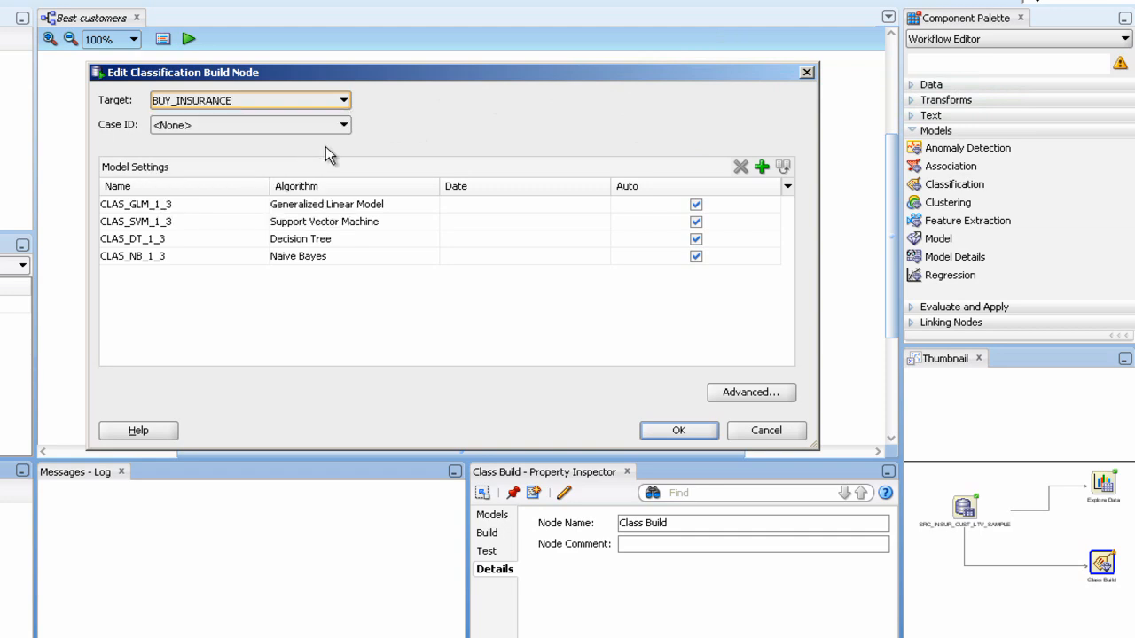
left_click(345, 126)
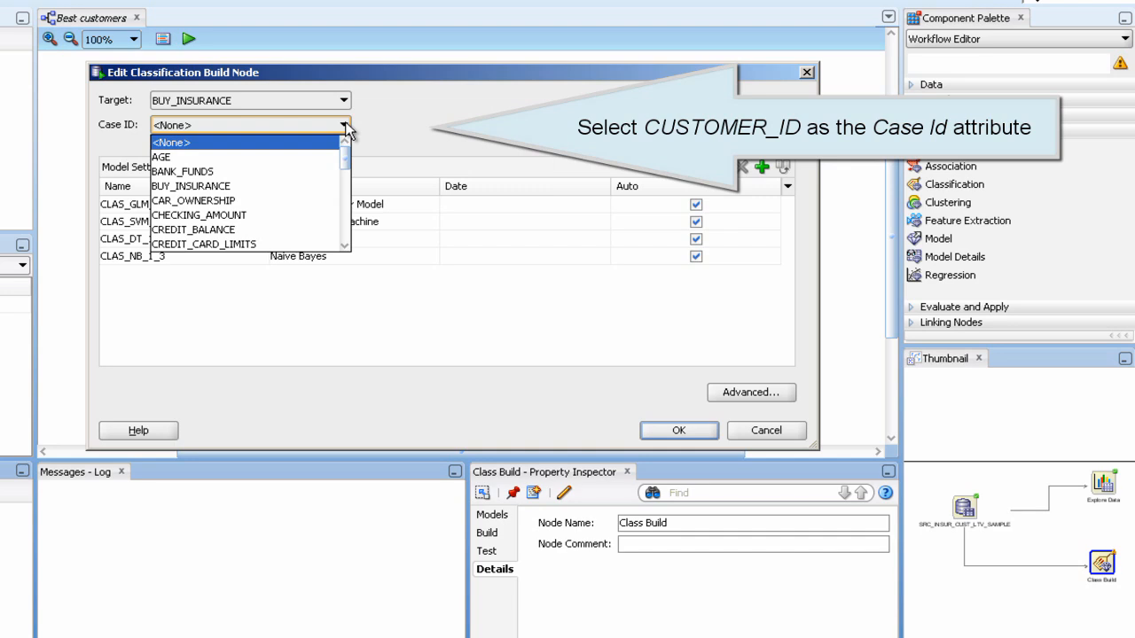
left_click(345, 246)
left_click(345, 246)
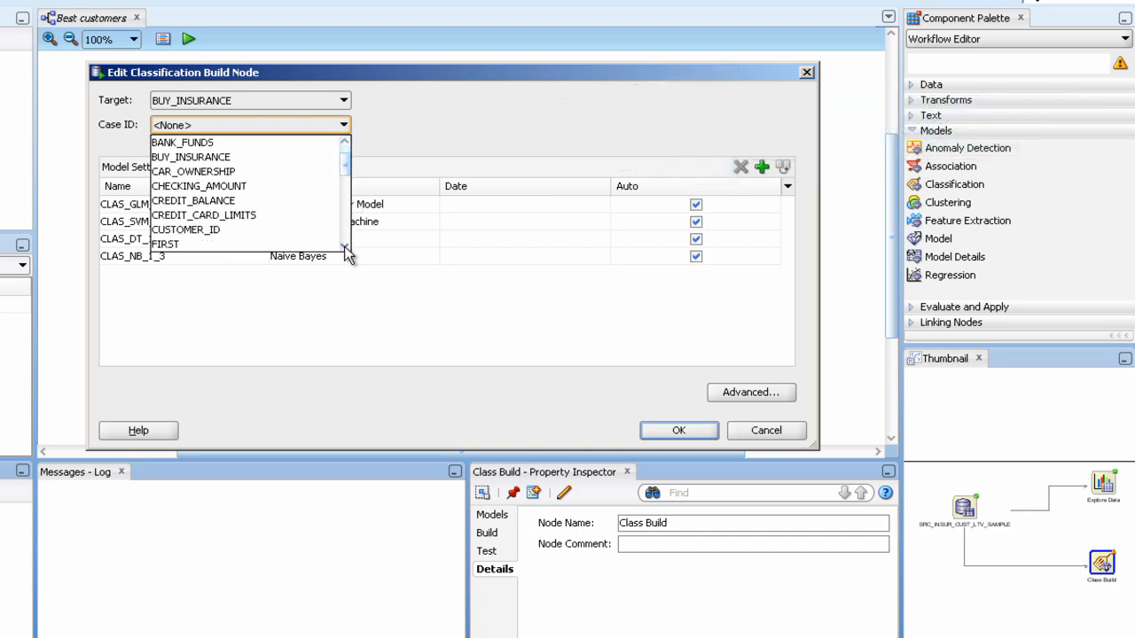
left_click(290, 230)
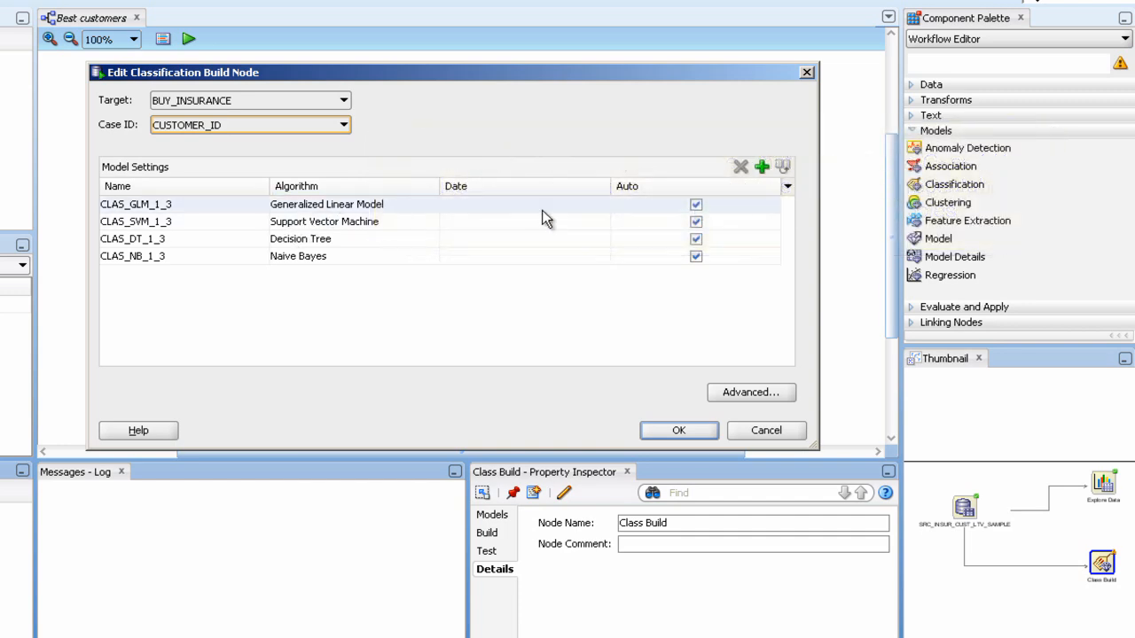
Open the advanced model settings and review the data usage, algorithm and performance settings of the Generalized Linear Model
left_click(720, 395)
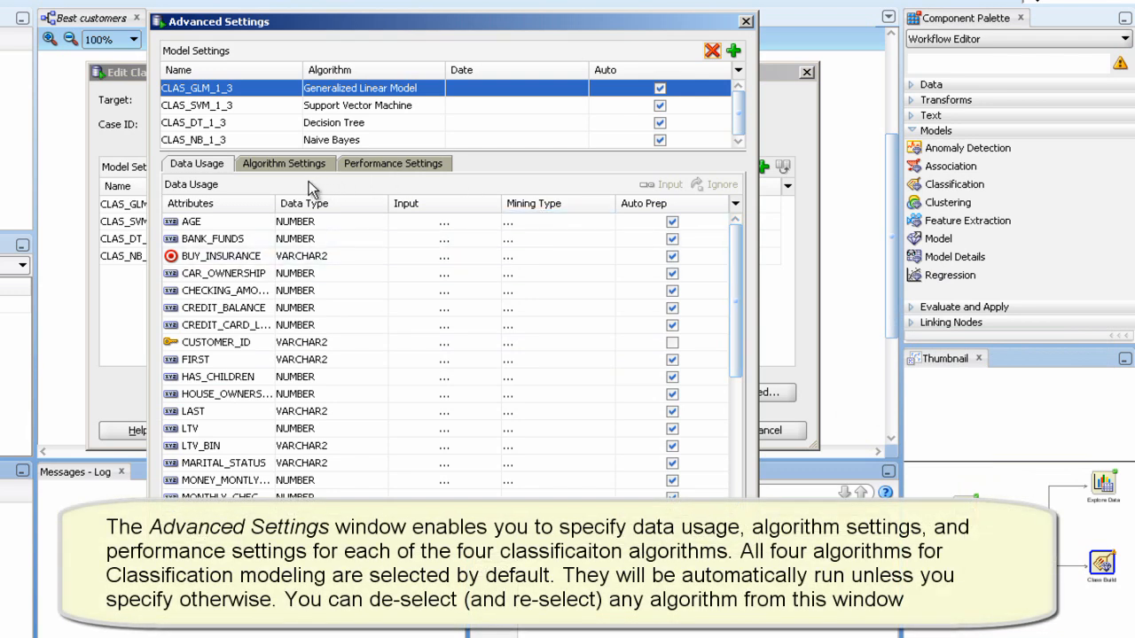
left_click(284, 165)
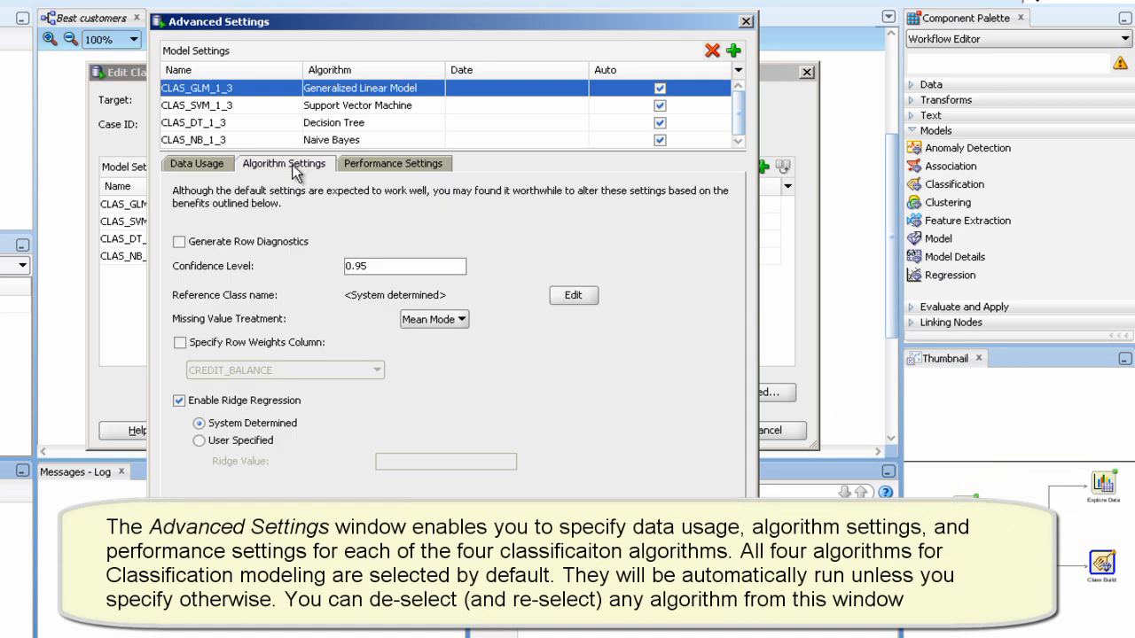
left_click(366, 167)
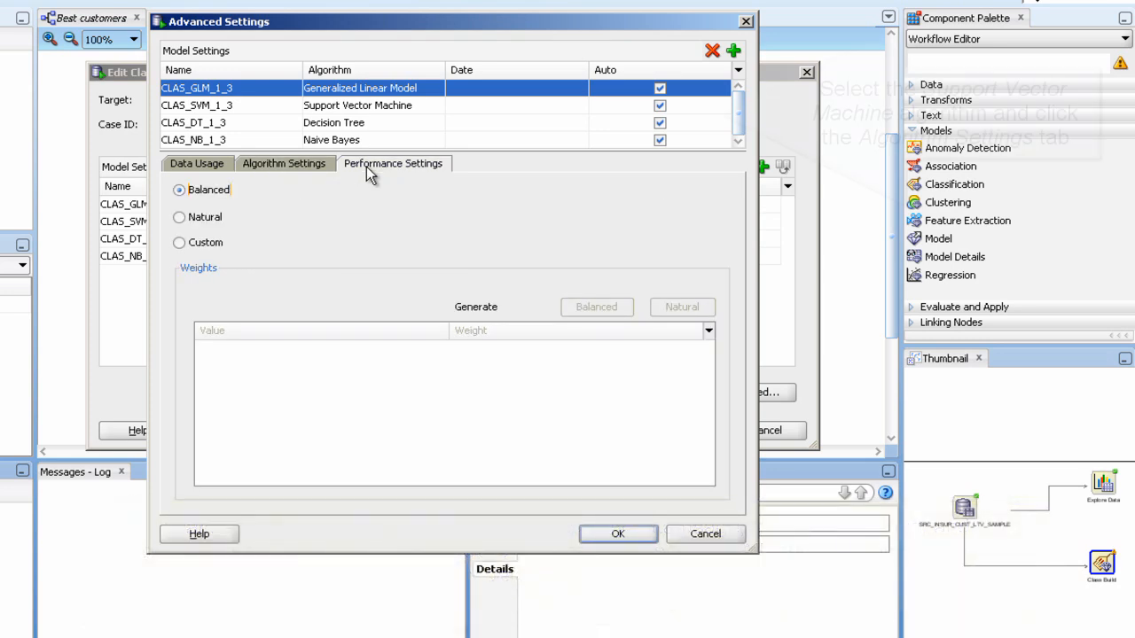
Set the Support Vector Machine model's kernel function to Linear and accept the classification build settings
left_click(418, 106)
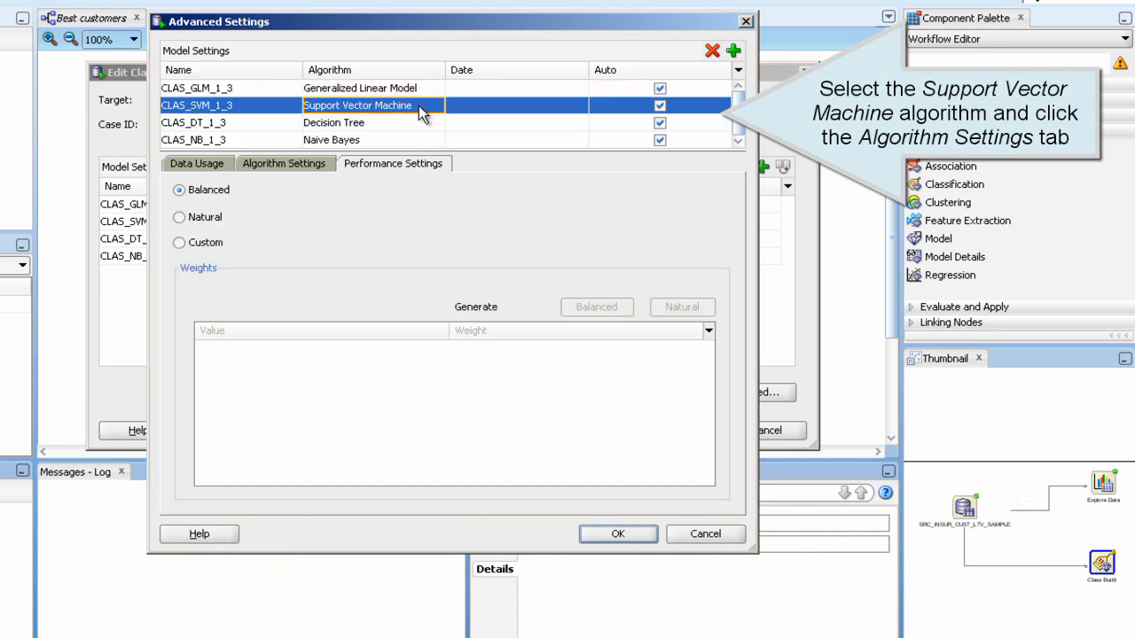
left_click(315, 167)
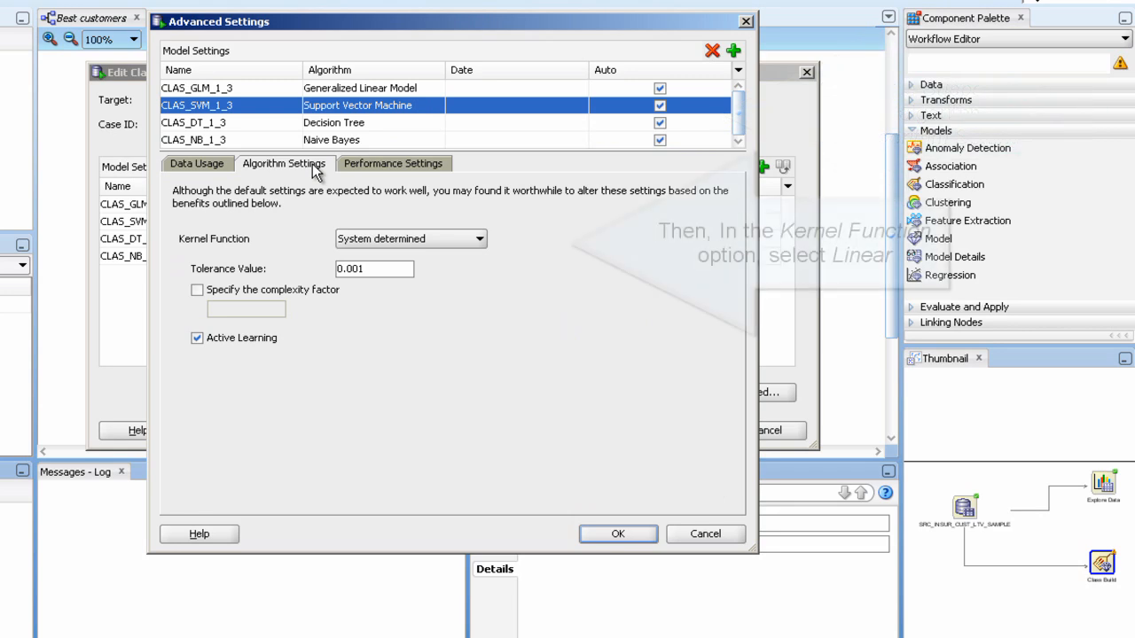
left_click(480, 239)
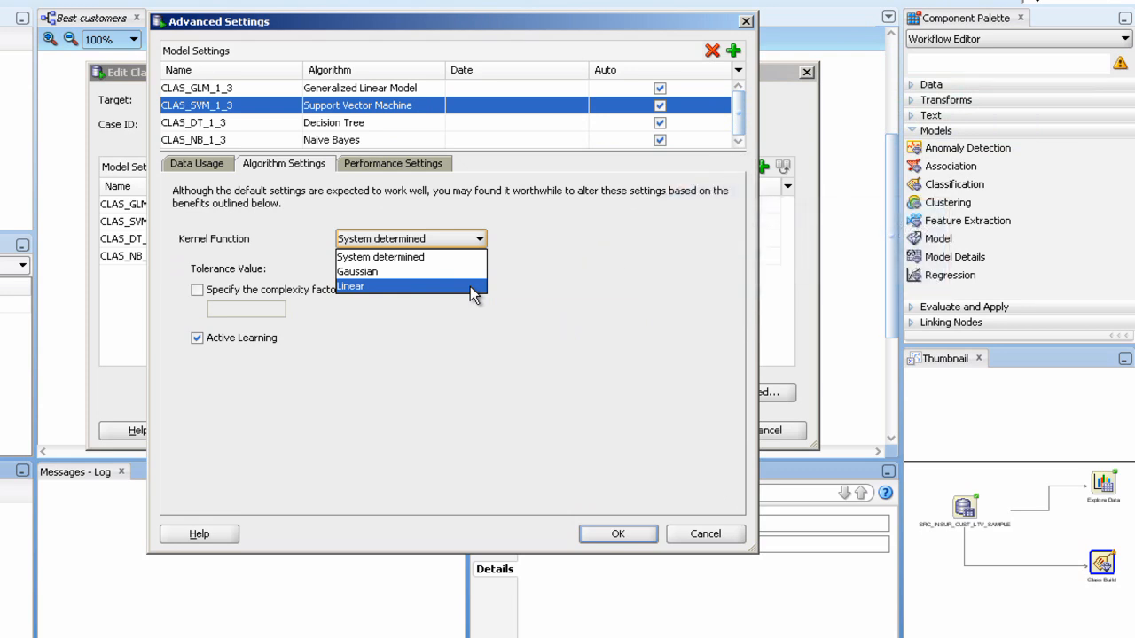
left_click(470, 287)
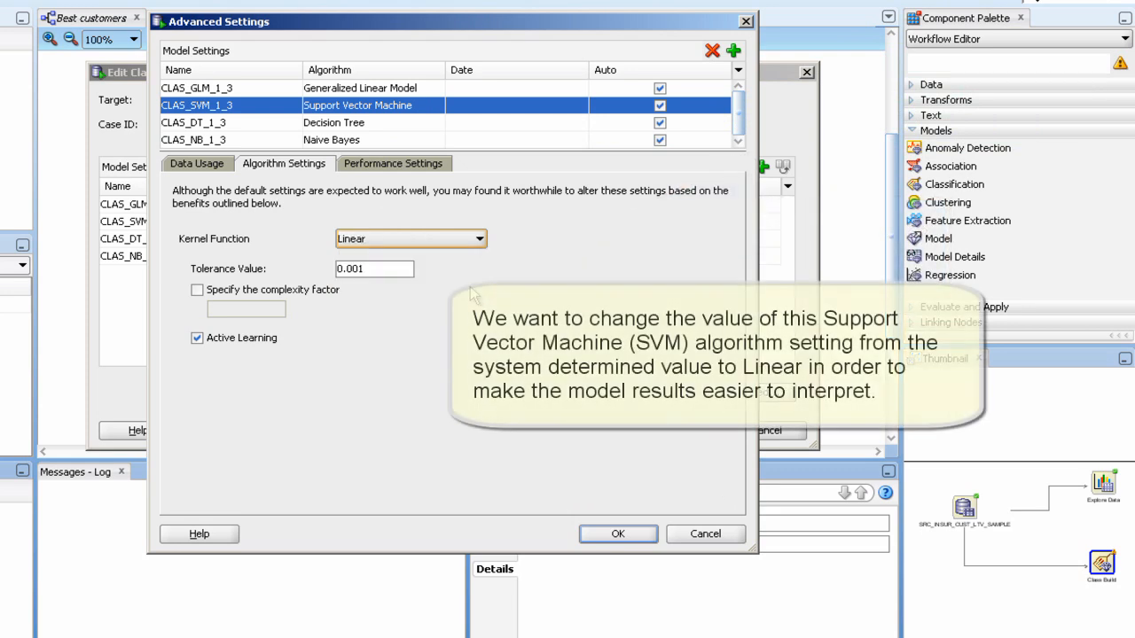
left_click(639, 536)
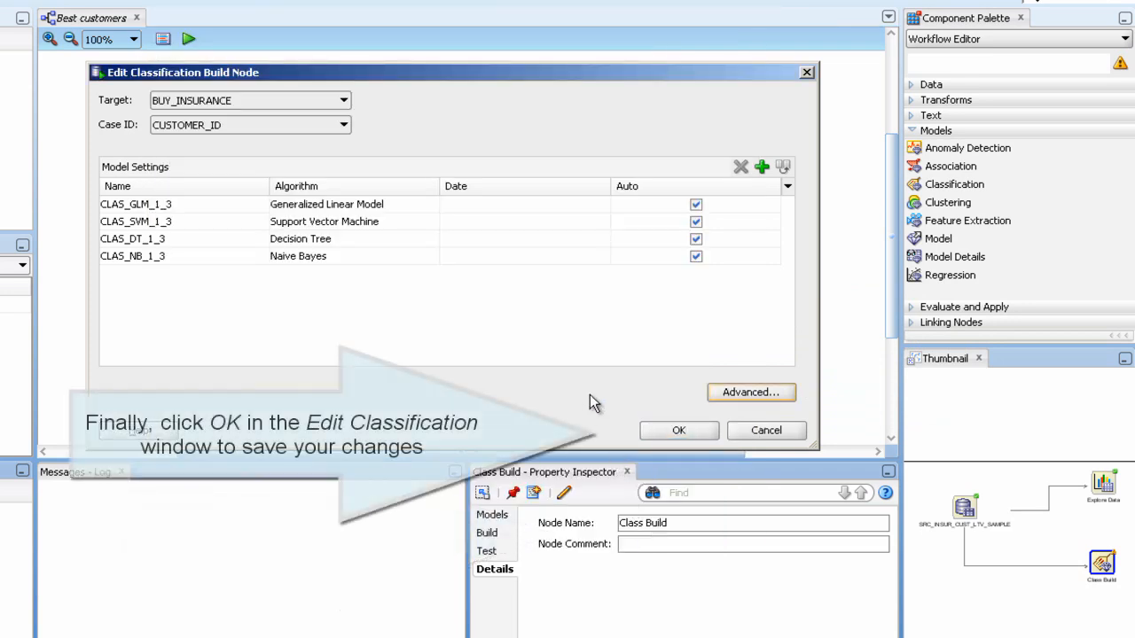
left_click(699, 431)
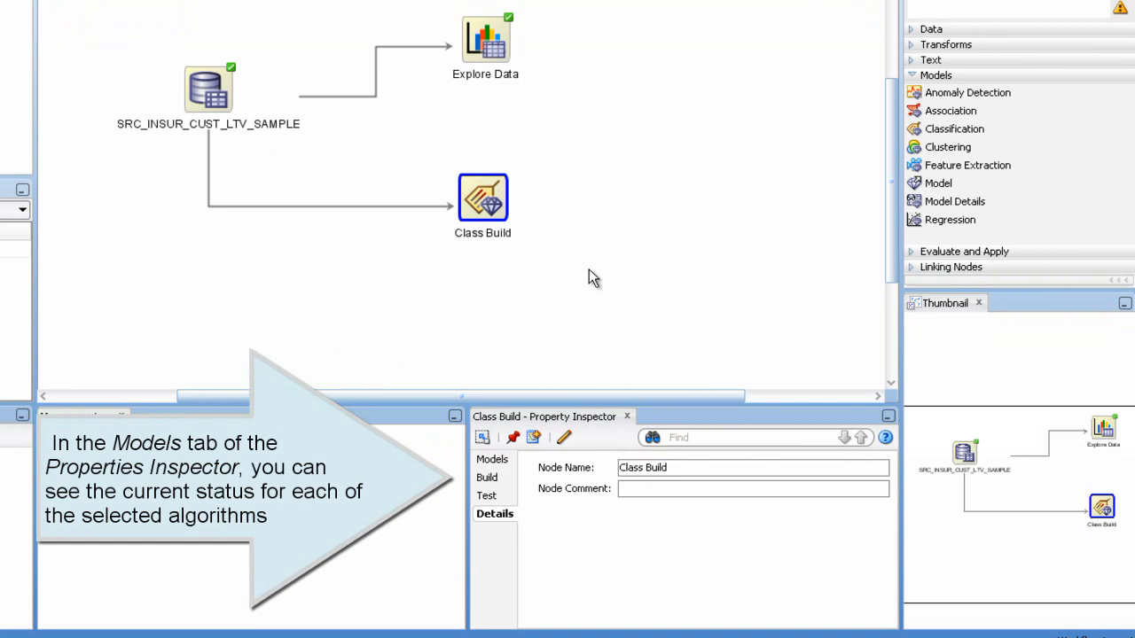
Display the status of each model in the Class Build node's properties and save all workflow changes
left_click(503, 462)
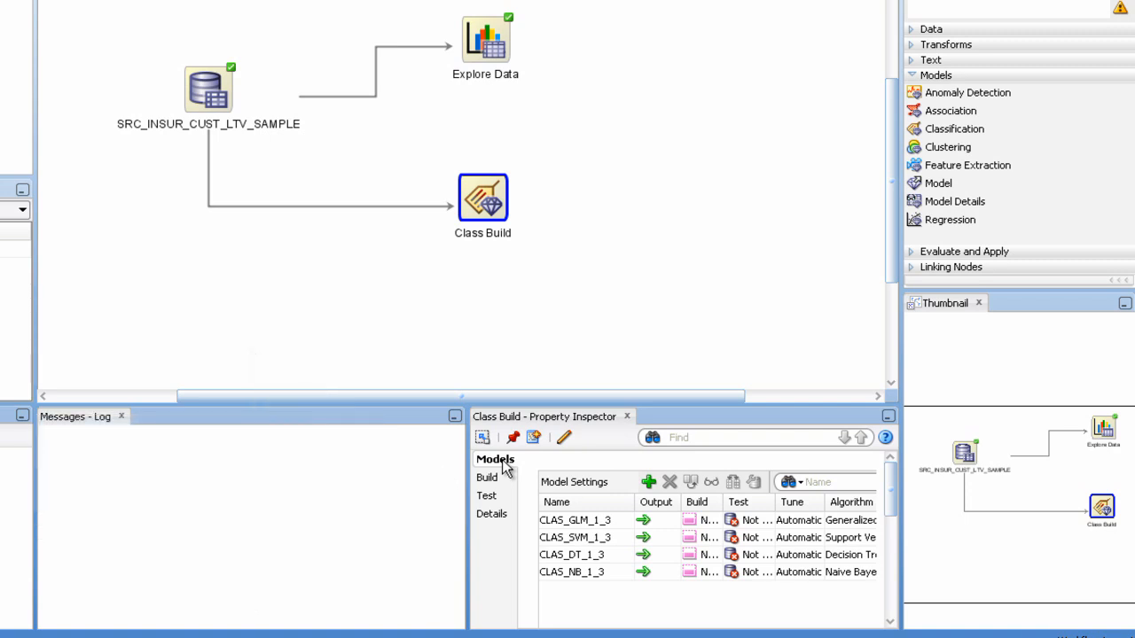
left_click(637, 505)
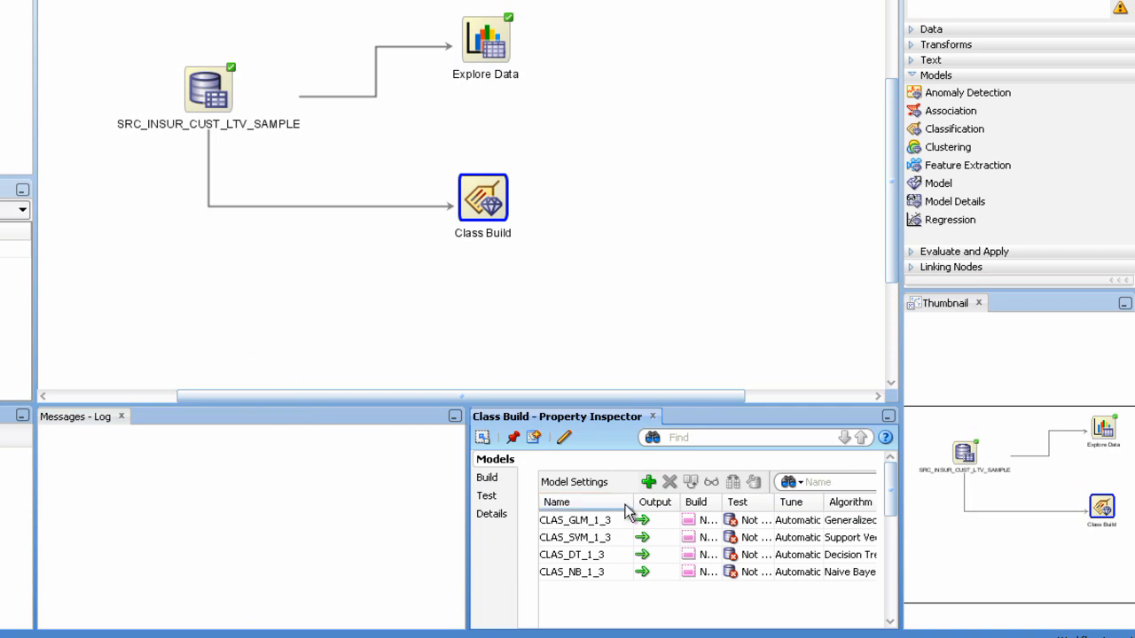
left_click_drag(724, 502, 791, 511)
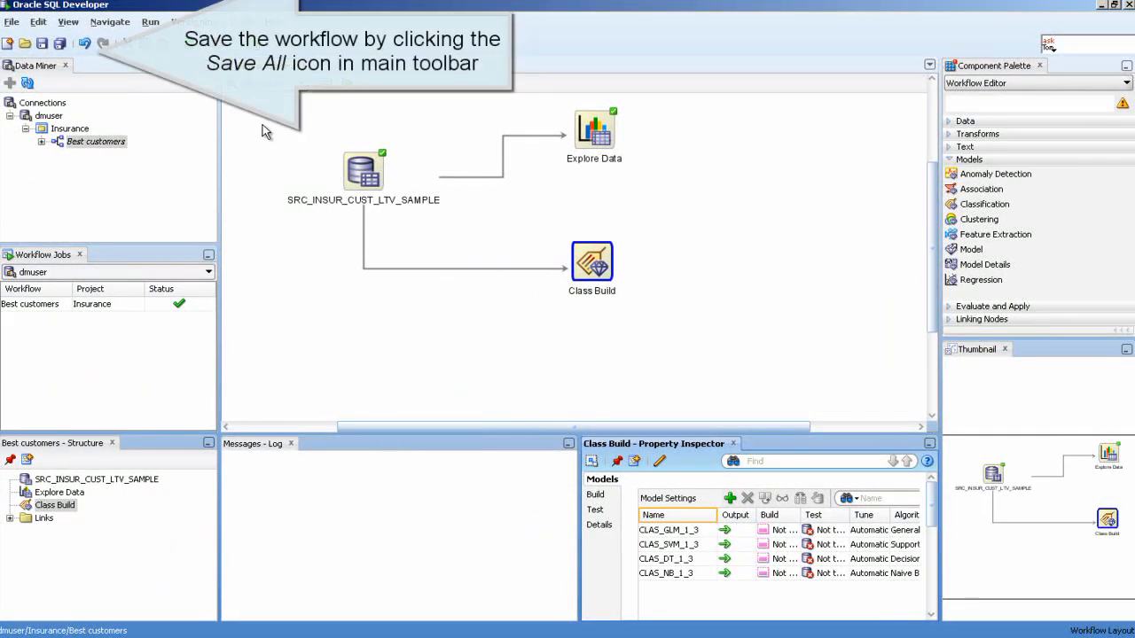
left_click(60, 49)
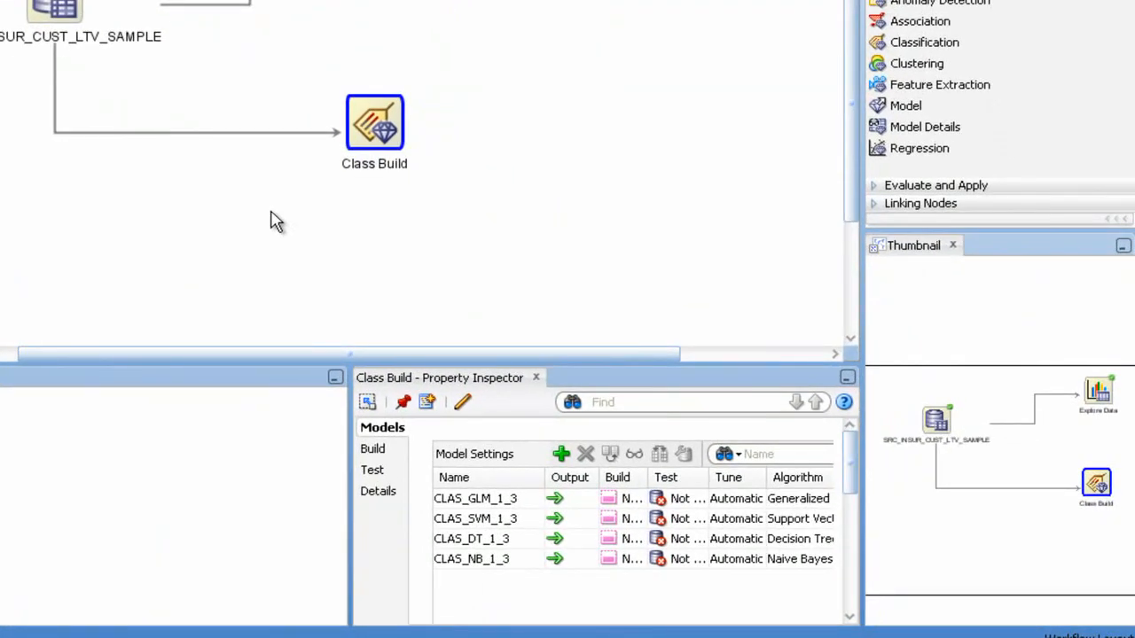
Widen the Class Build properties area and set the node's split for test to 50
left_click_drag(351, 429, 253, 430)
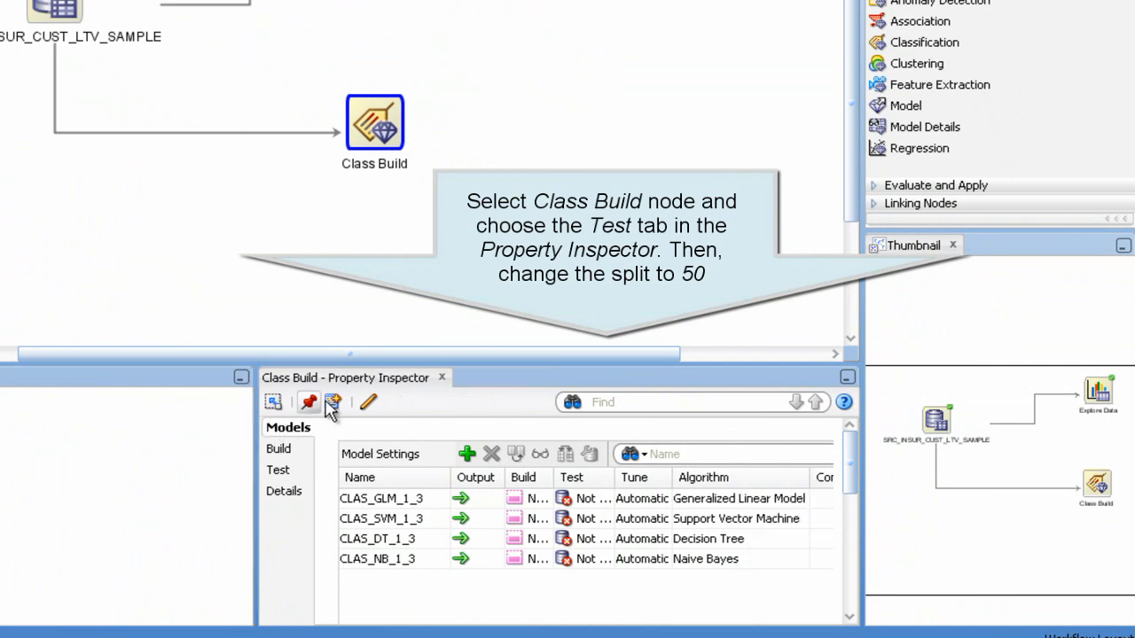
left_click(296, 471)
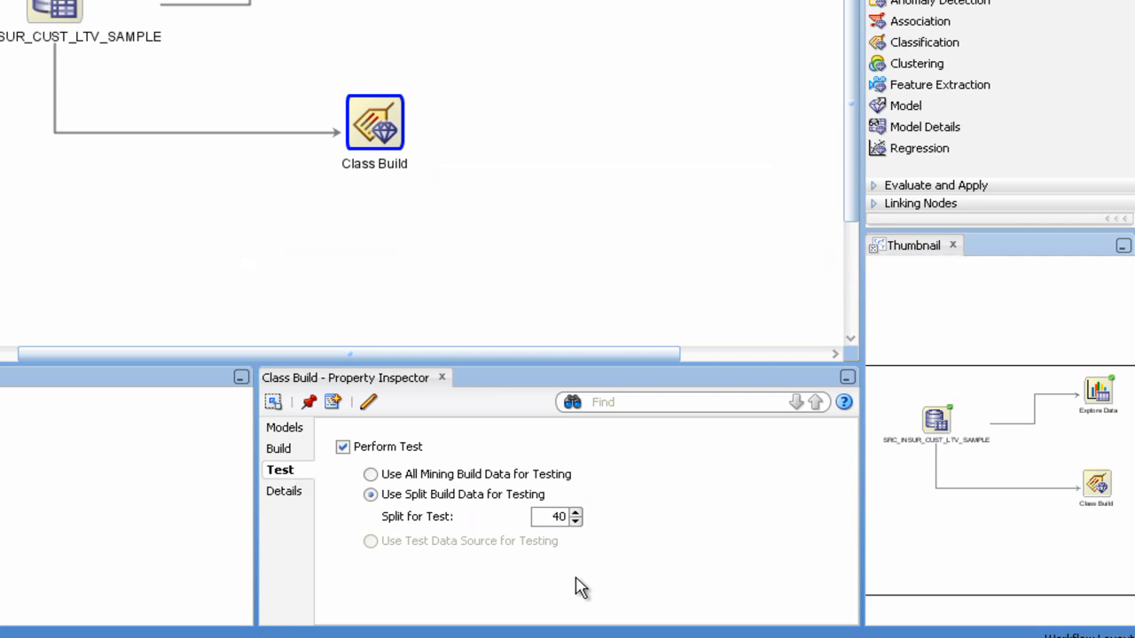
left_click(556, 515)
key("BackSpace")
type("5")
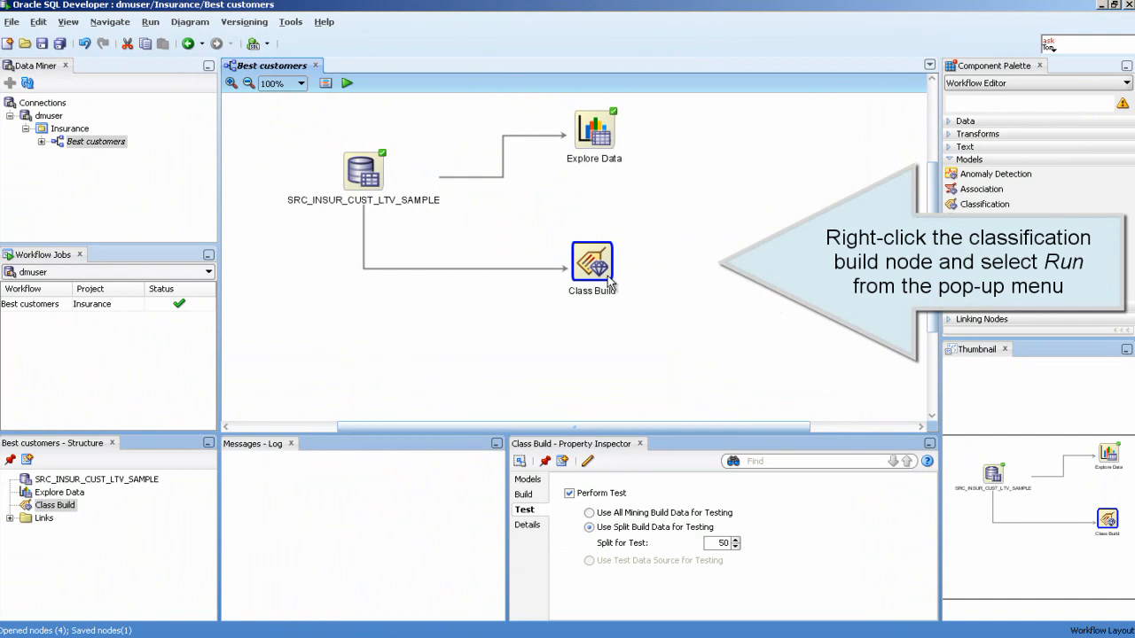
Run the Class Build node and display the build and test status of its models
right_click(610, 282)
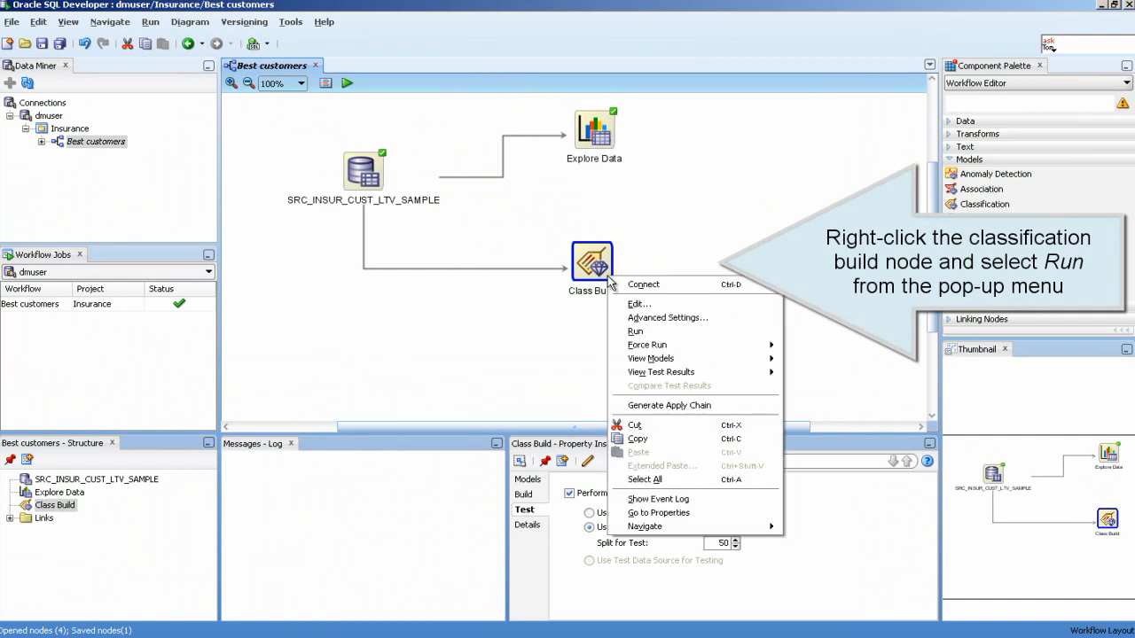
left_click(719, 335)
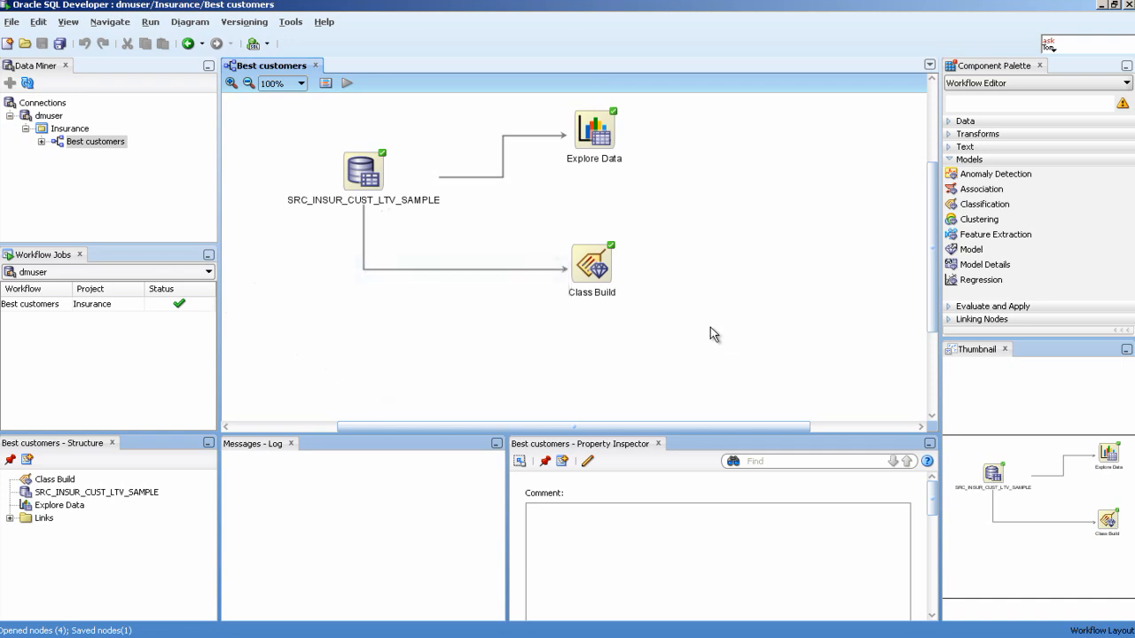
left_click(603, 276)
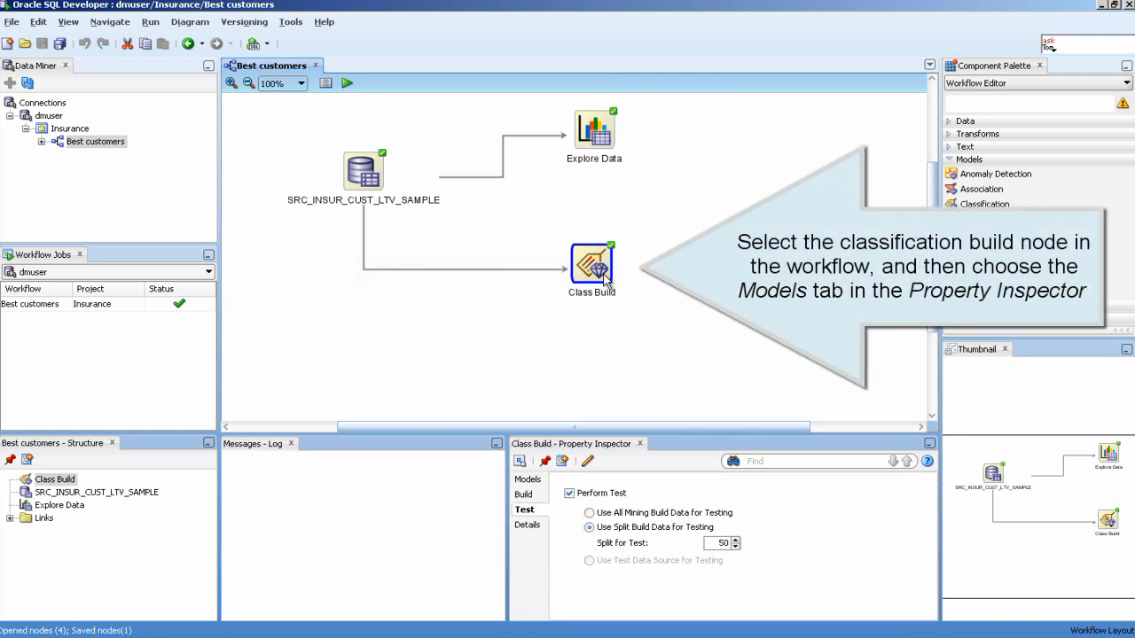
left_click(542, 482)
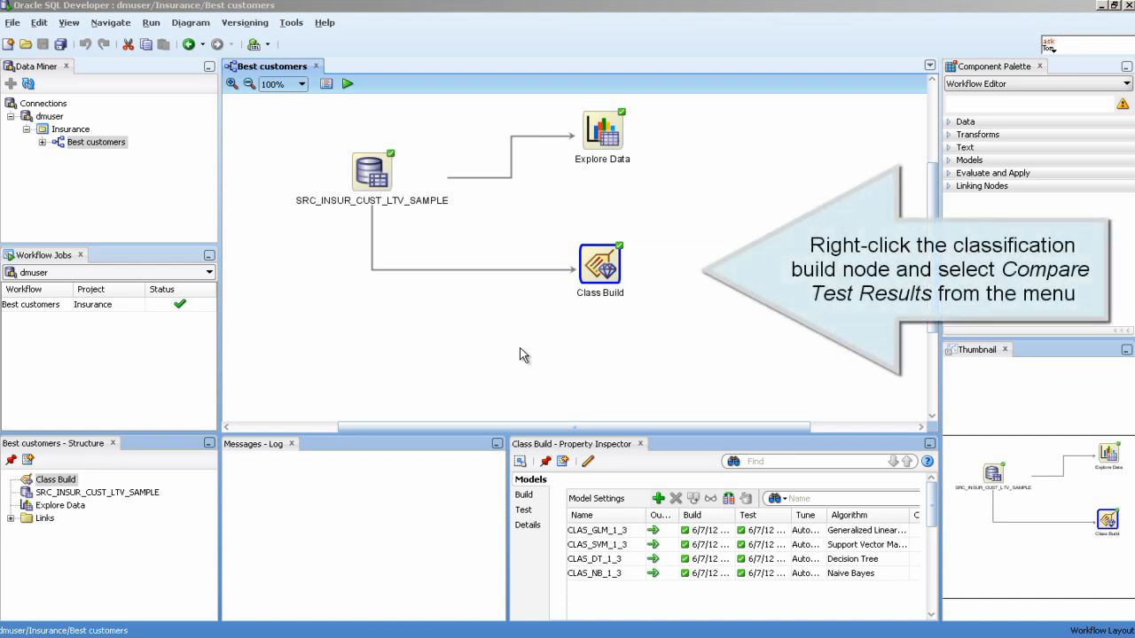
Compare the Class Build test results by Predictive Confidence, sorting the models by Measure
right_click(611, 280)
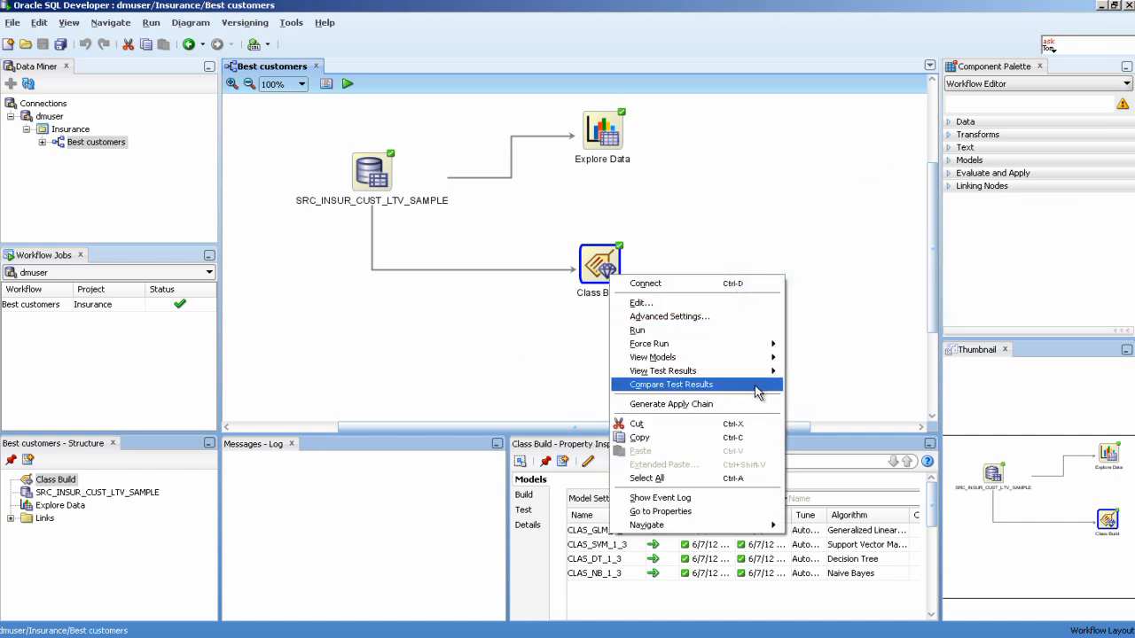
left_click(759, 385)
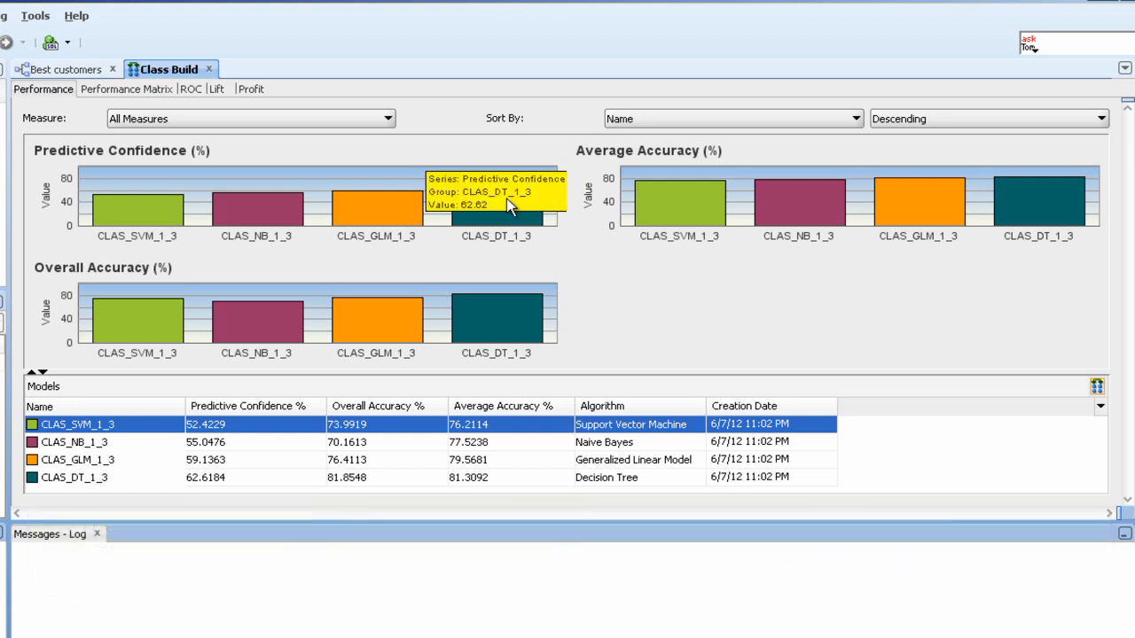
left_click(391, 122)
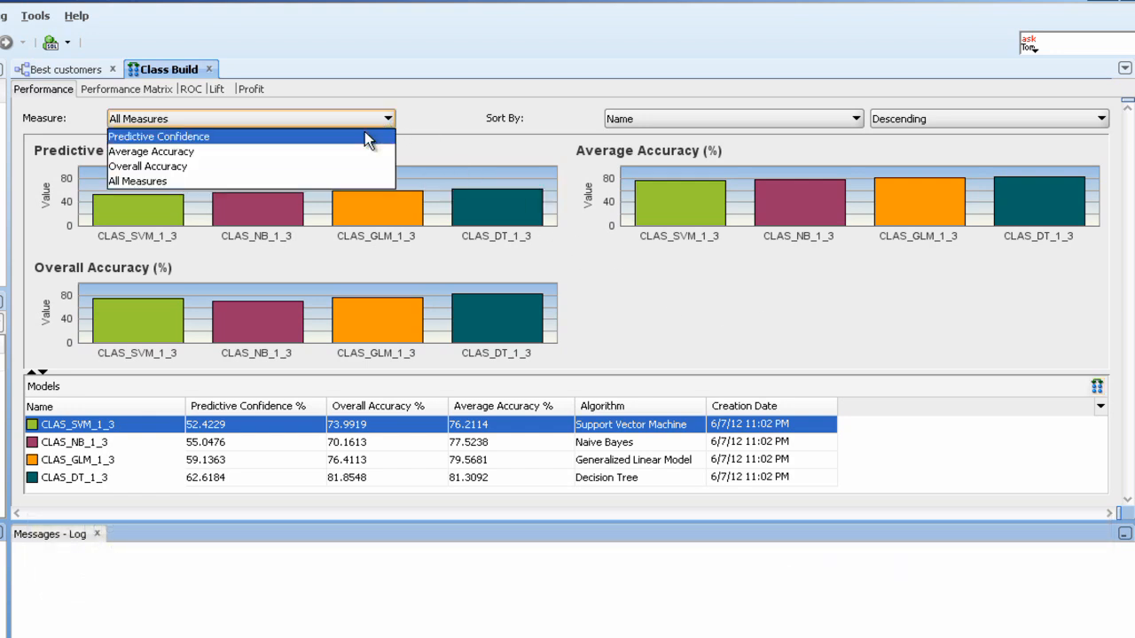
left_click(364, 137)
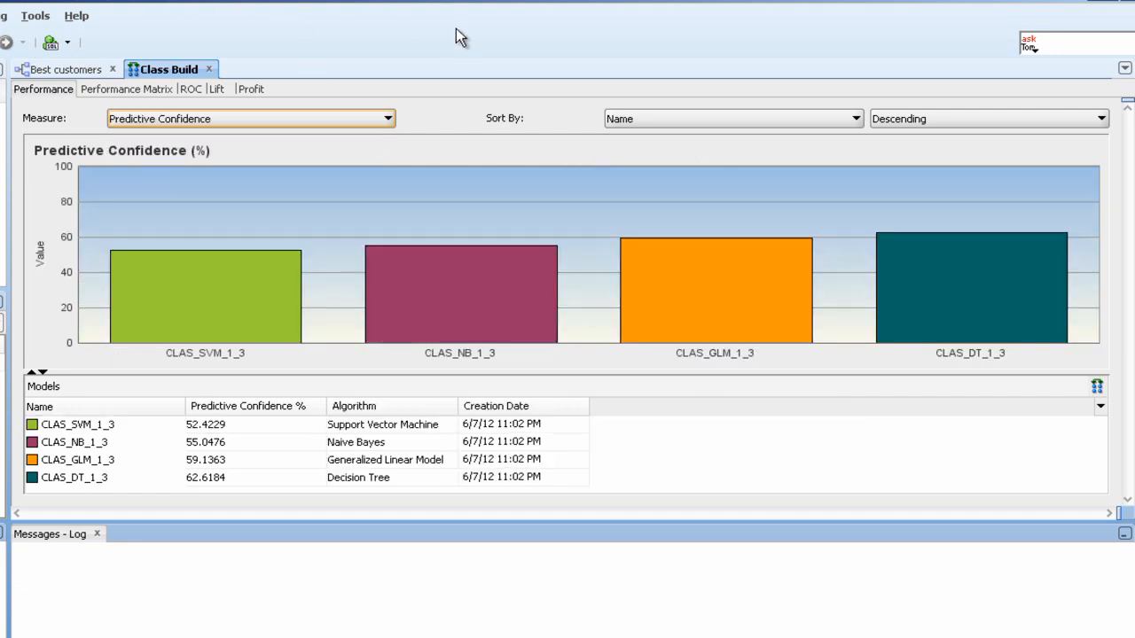
left_click(856, 126)
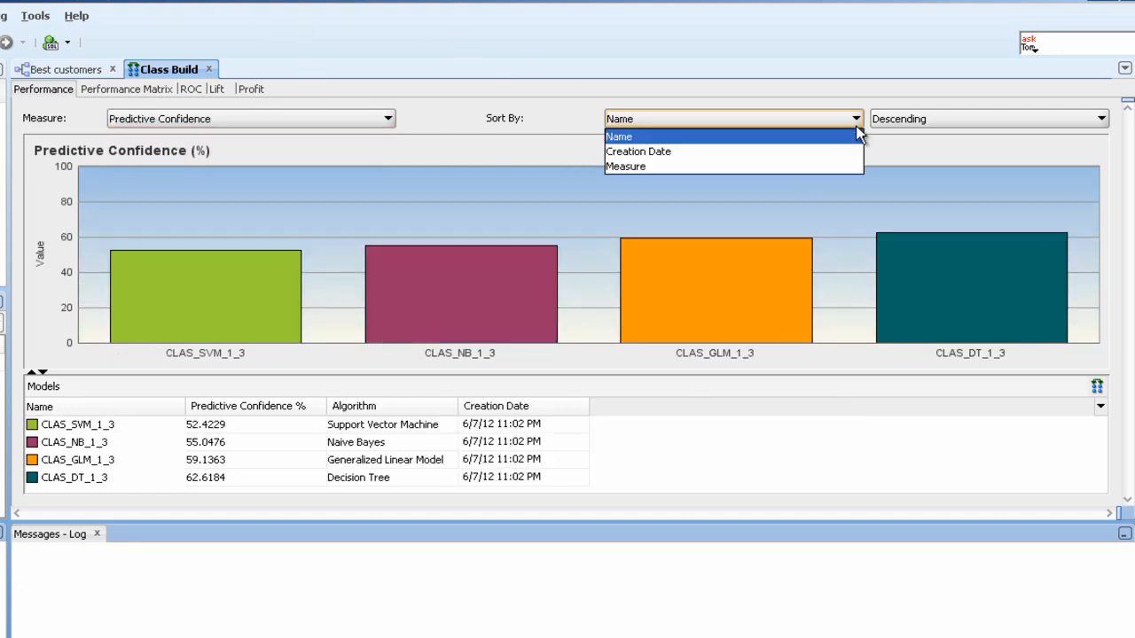
left_click(833, 171)
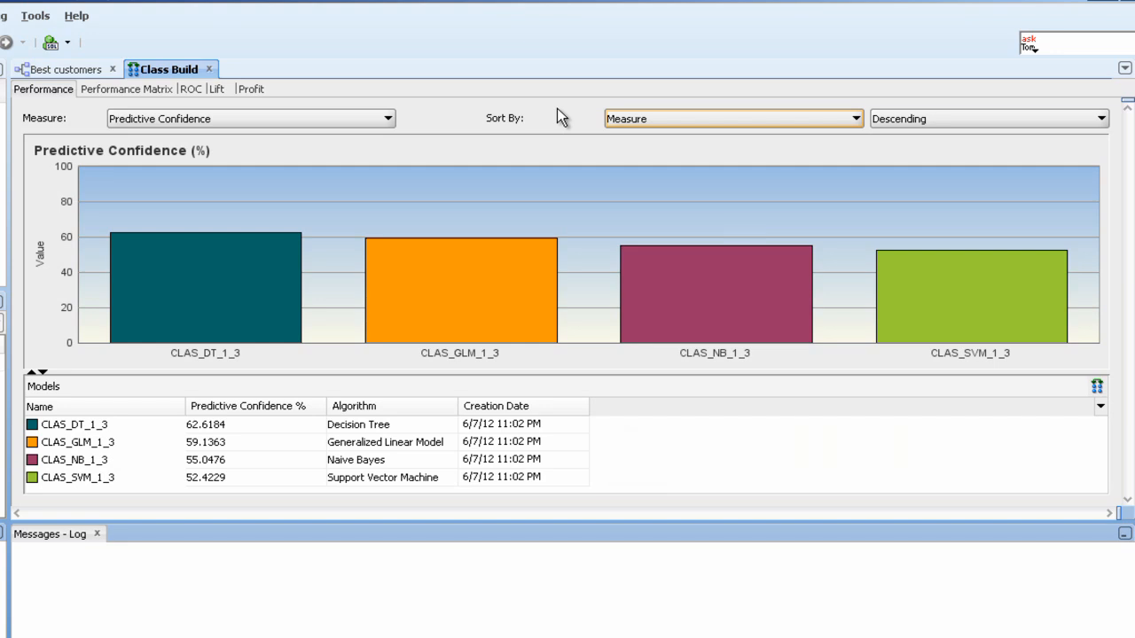
View the models' Overall Accuracy comparison and return the performance charts to All Measures
left_click(387, 124)
left_click(361, 160)
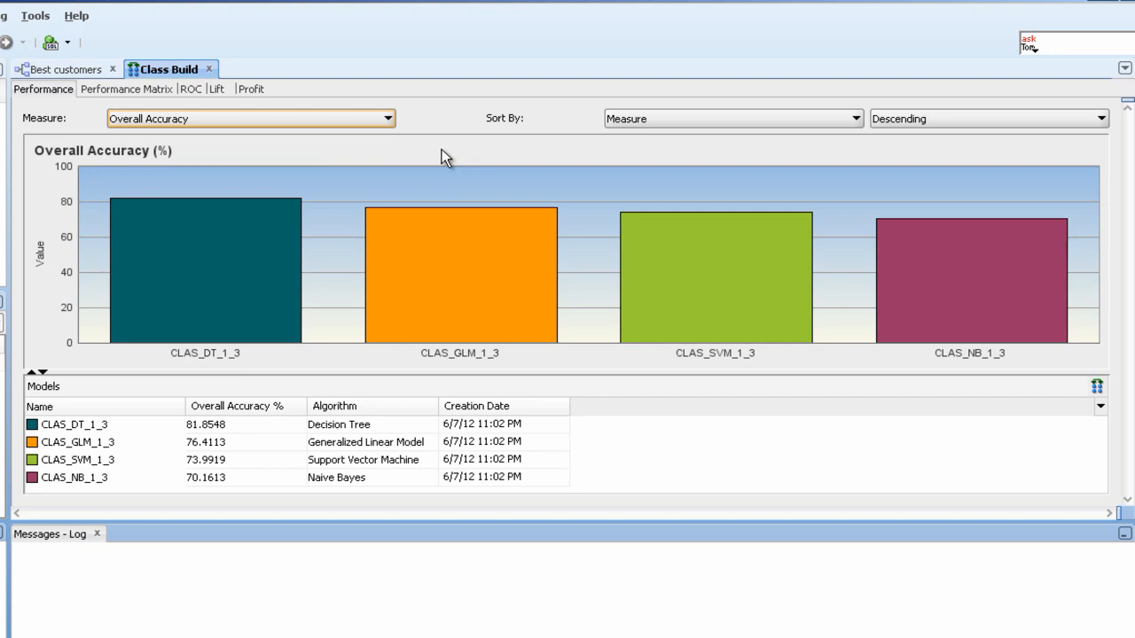
left_click(391, 121)
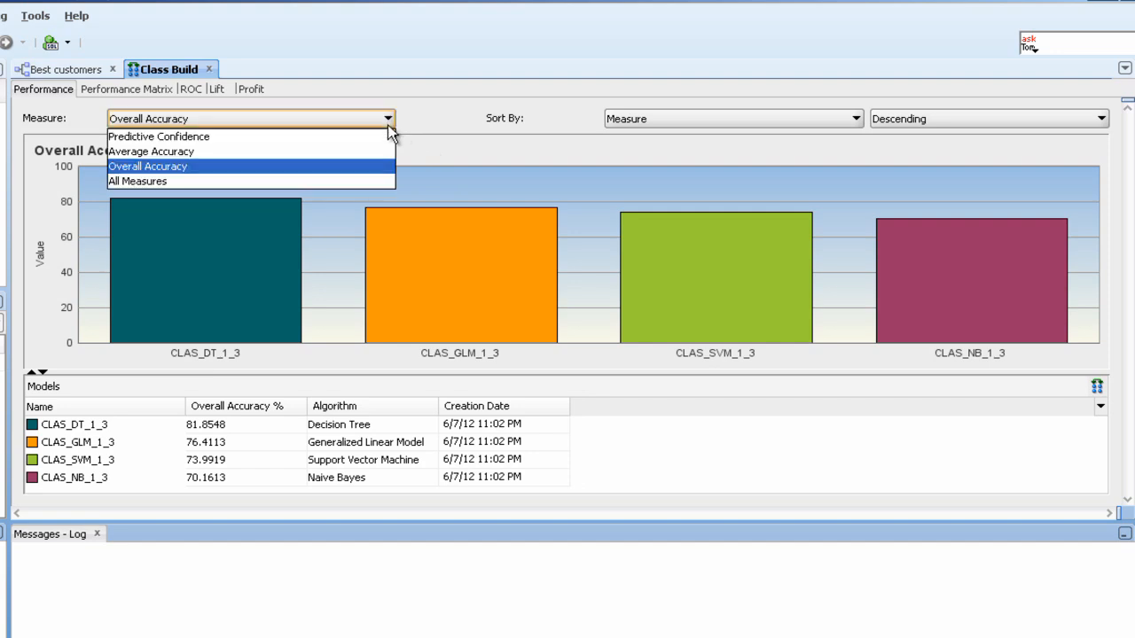
left_click(365, 180)
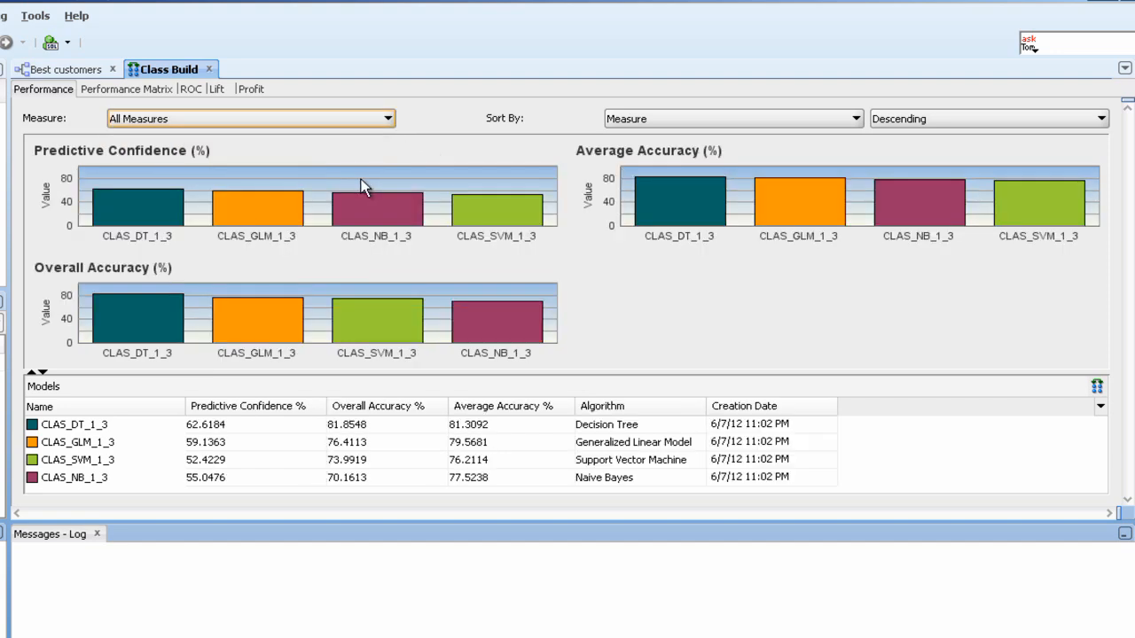
Examine the performance matrix and the target value details of the CLAS_DT_1_3 and CLAS_GLM_1_3 models
left_click(139, 90)
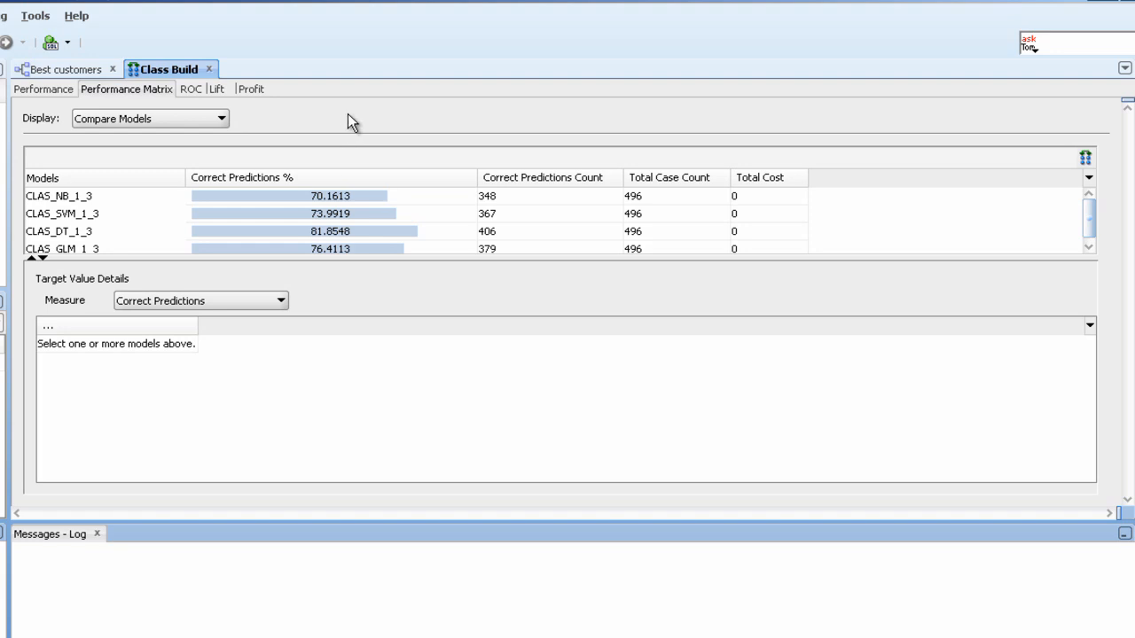
left_click_drag(440, 256, 438, 271)
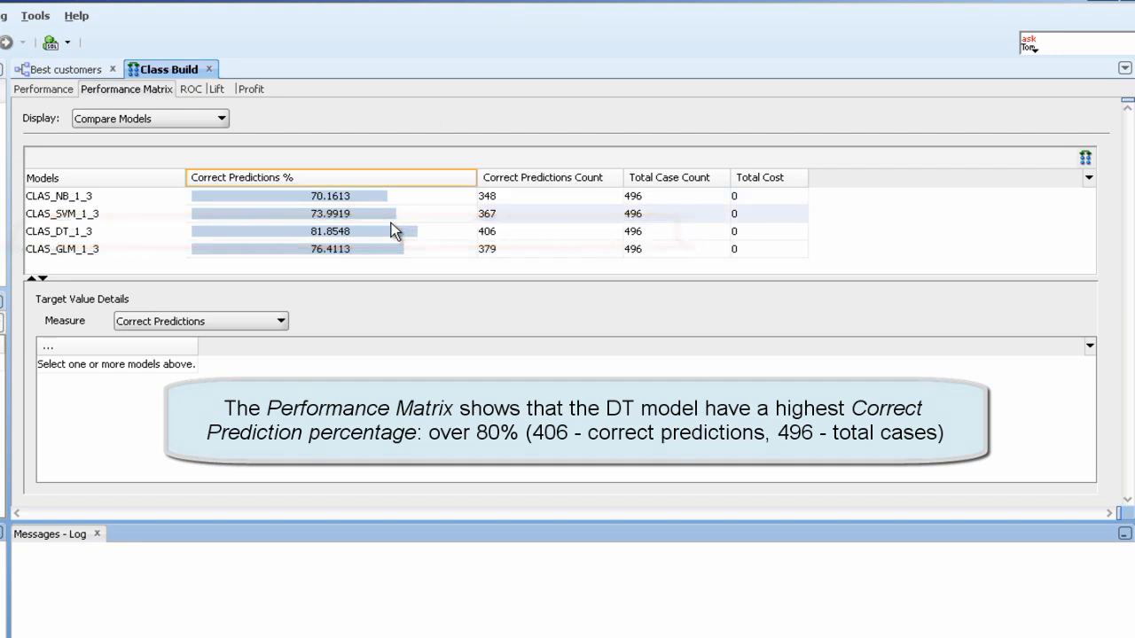
left_click(285, 231)
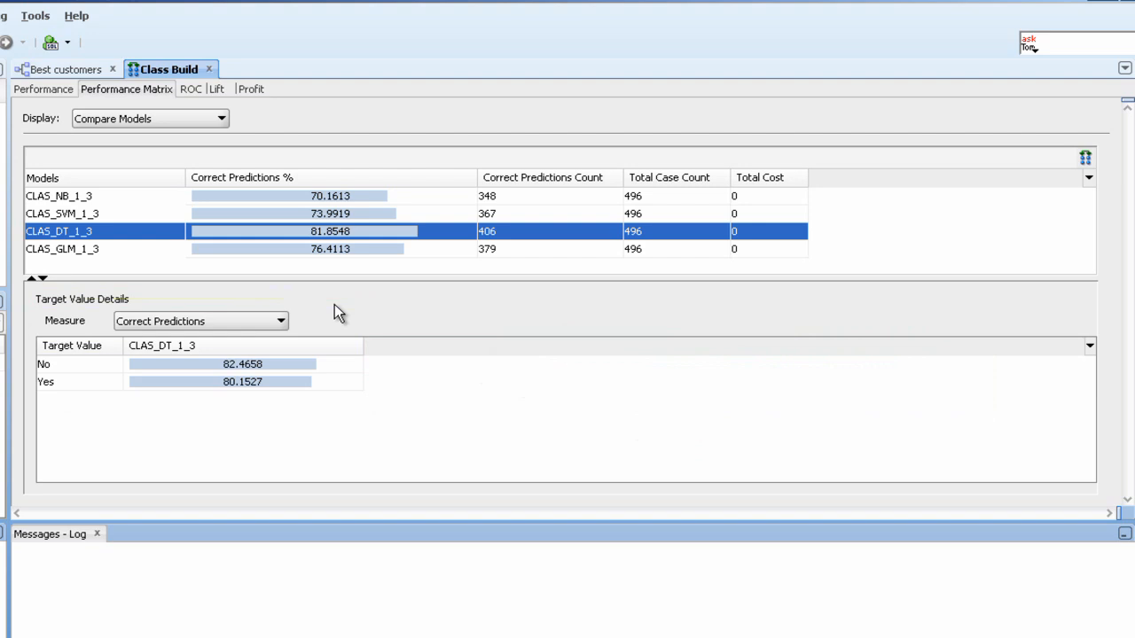
left_click(360, 252)
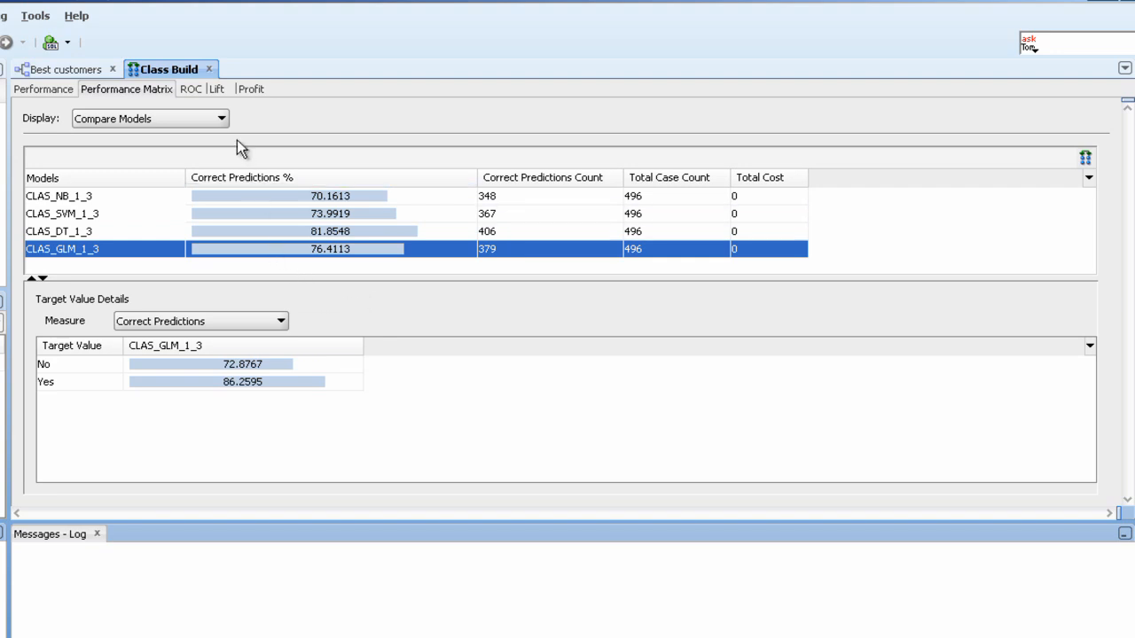
Inspect the detailed performance matrices of CLAS_DT_1_3 and CLAS_GLM_1_3, and return to the Compare Models display
left_click(224, 120)
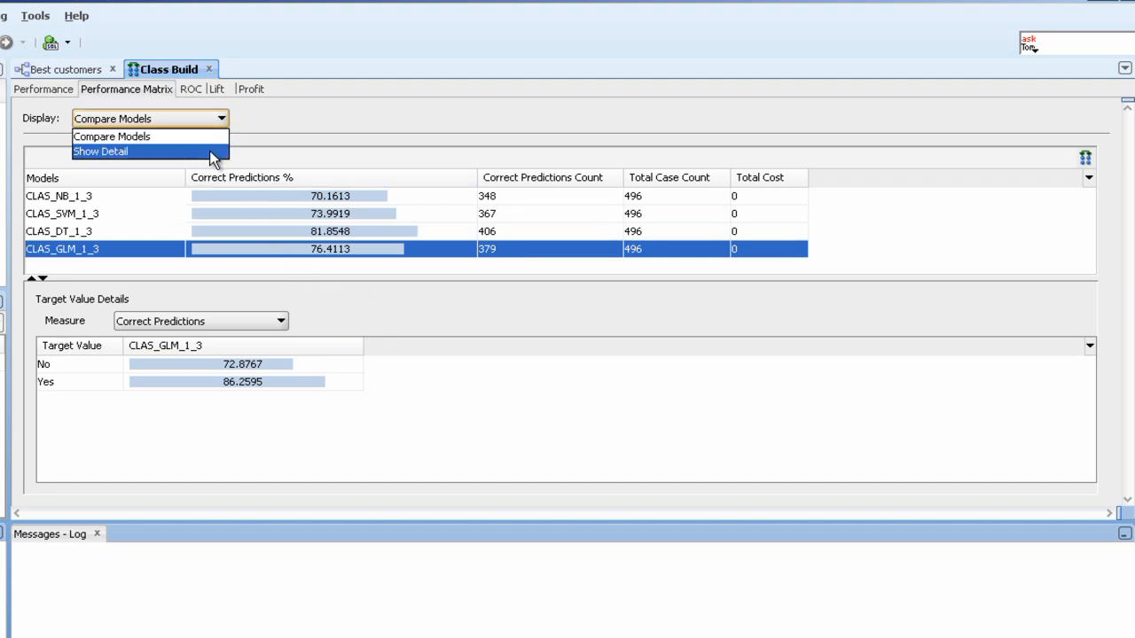
left_click(212, 152)
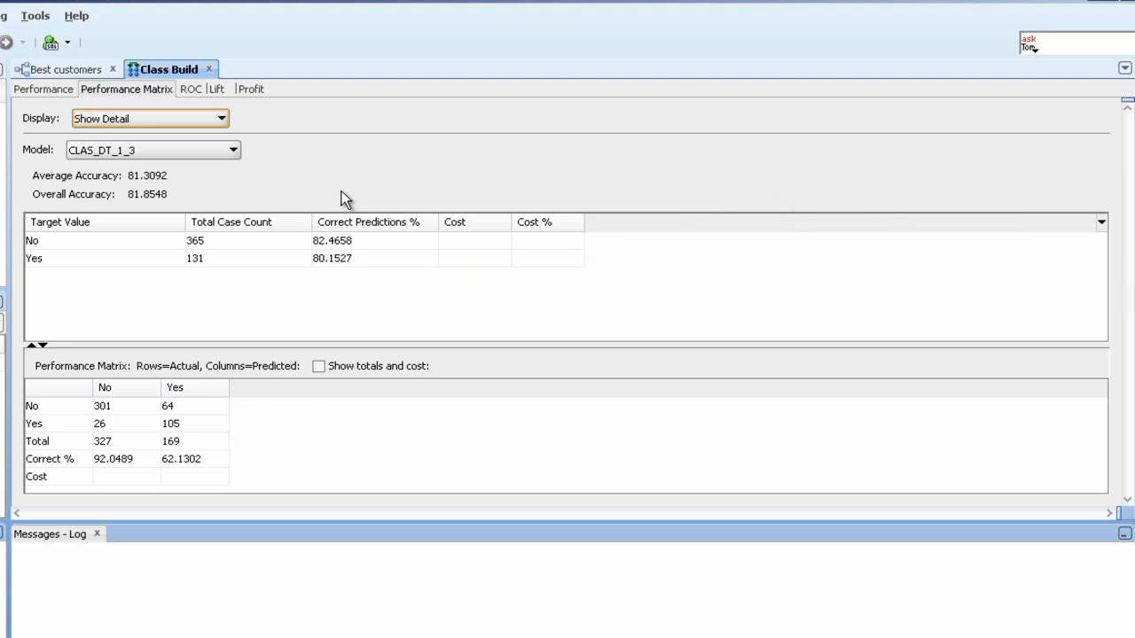
left_click(233, 151)
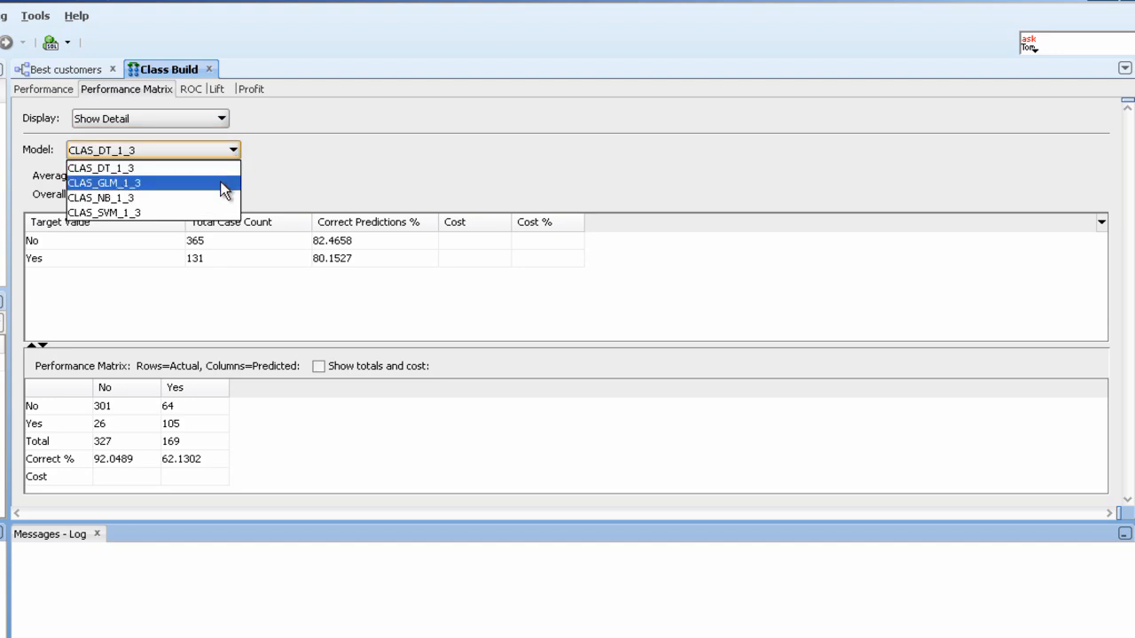
left_click(225, 183)
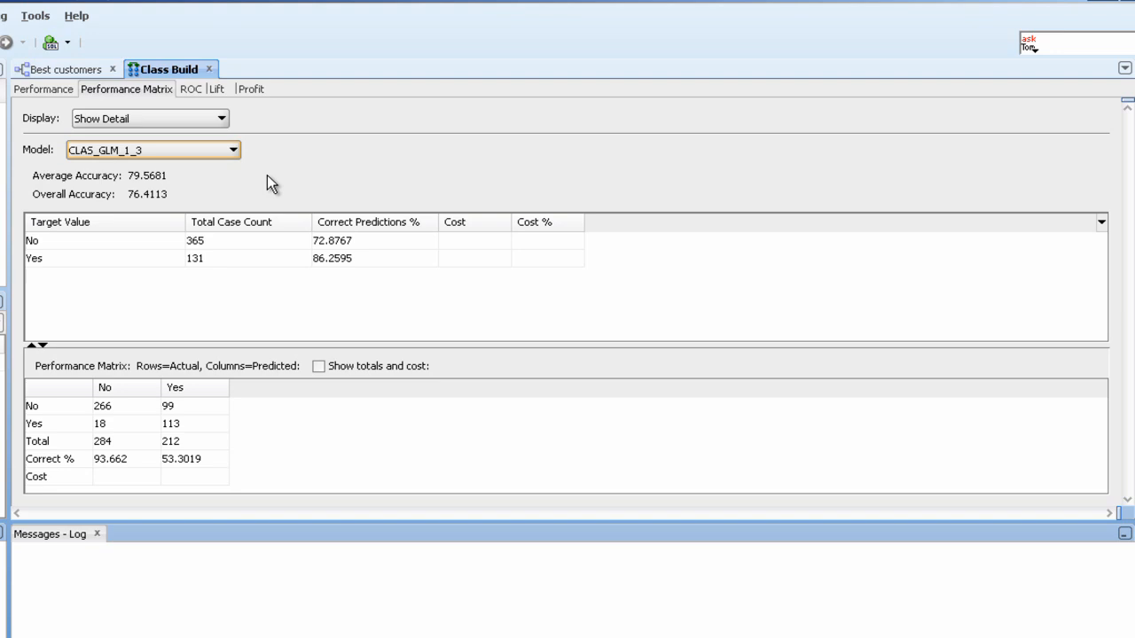
left_click(222, 119)
left_click(221, 139)
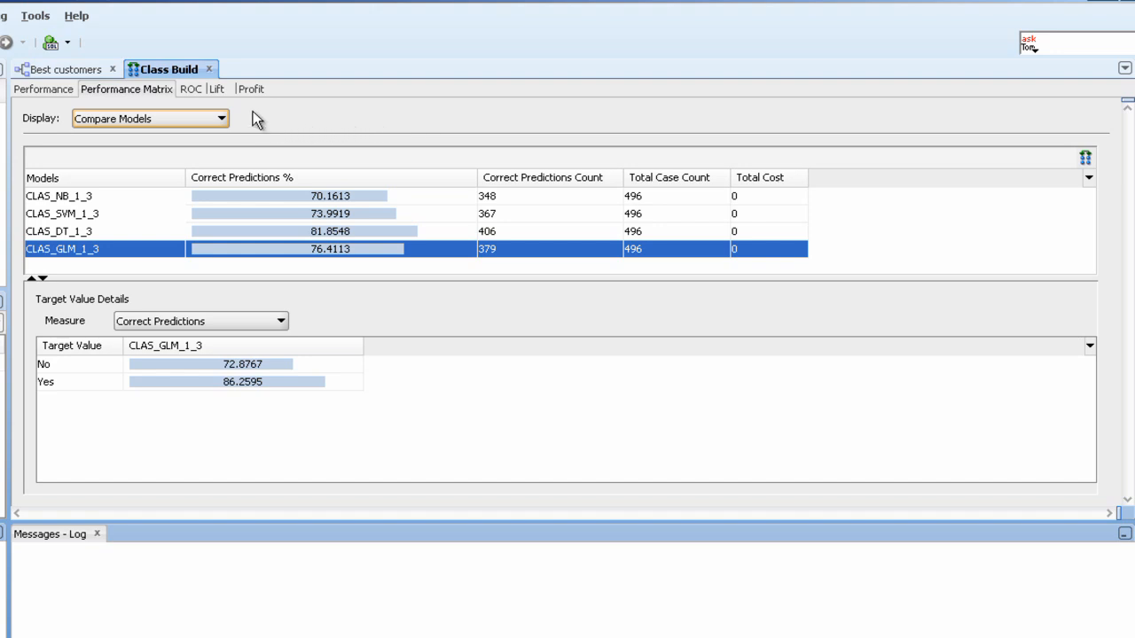
Compare the models' ROC curves, switching the target value to No
left_click(191, 90)
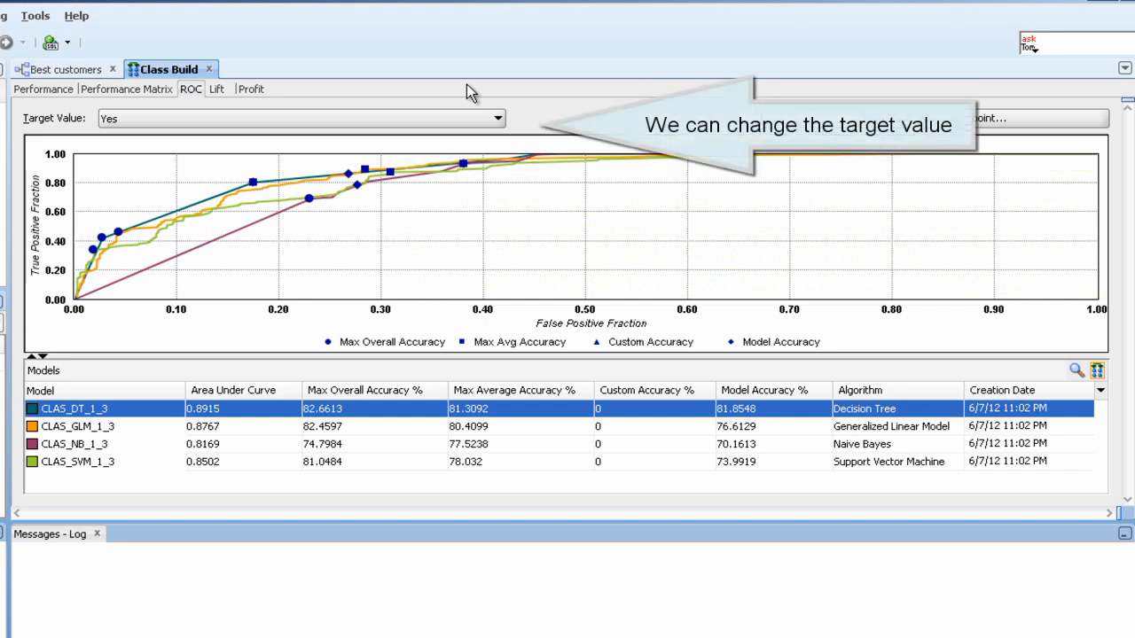
left_click(499, 119)
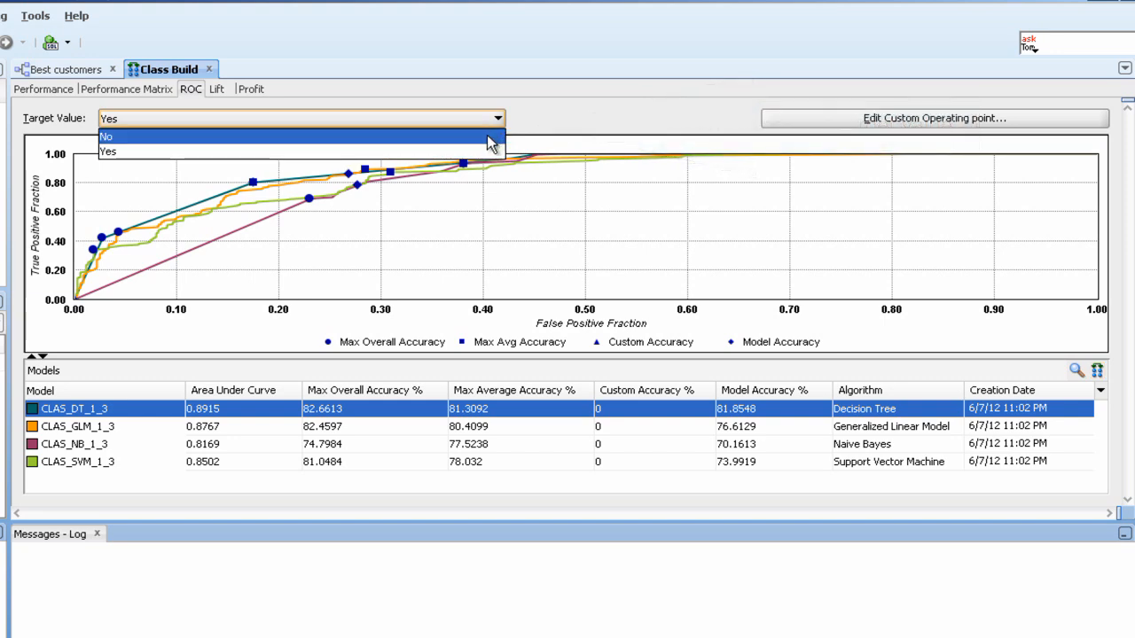
left_click(487, 136)
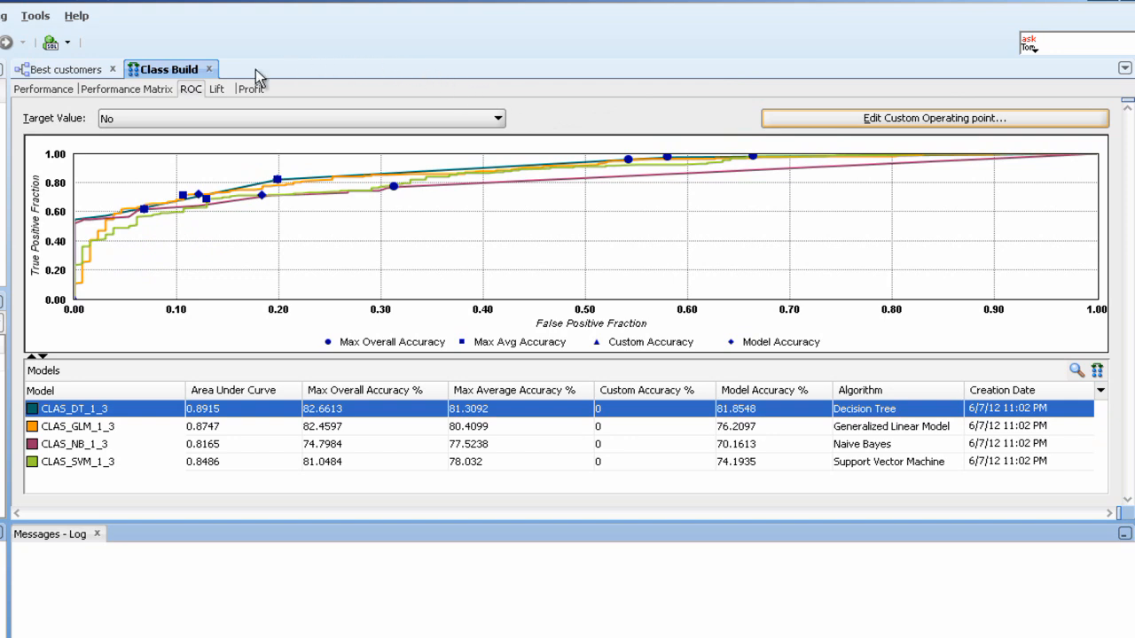
Compare the models' lift charts for Cumulative Lift and Cumulative Positive Cases, setting the latter's threshold to about quantile 51
left_click(216, 89)
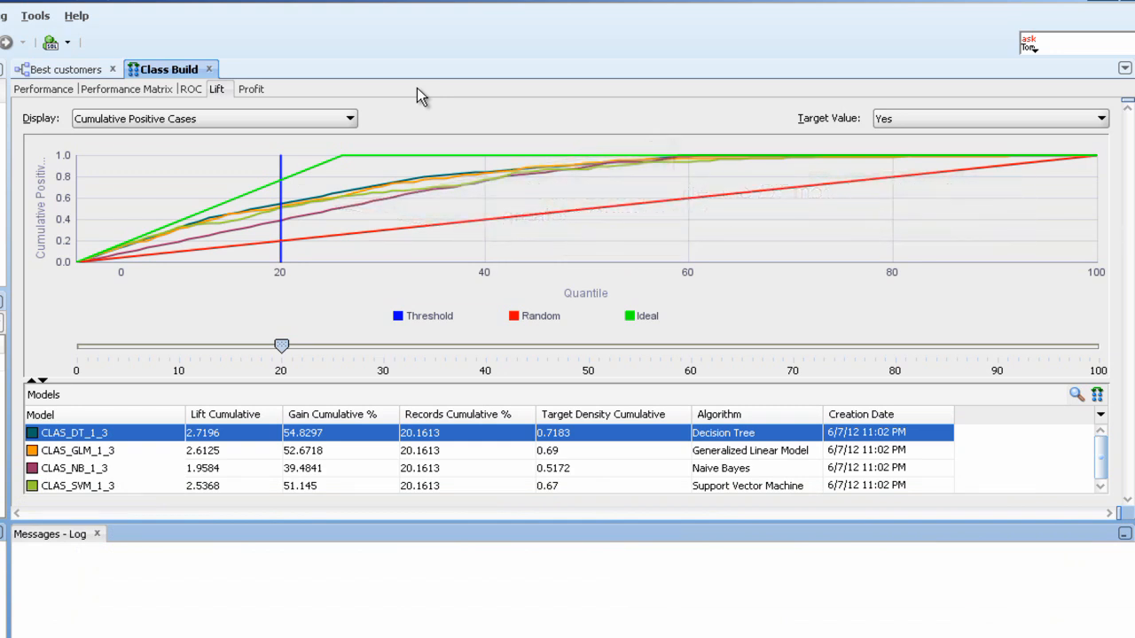
left_click(351, 119)
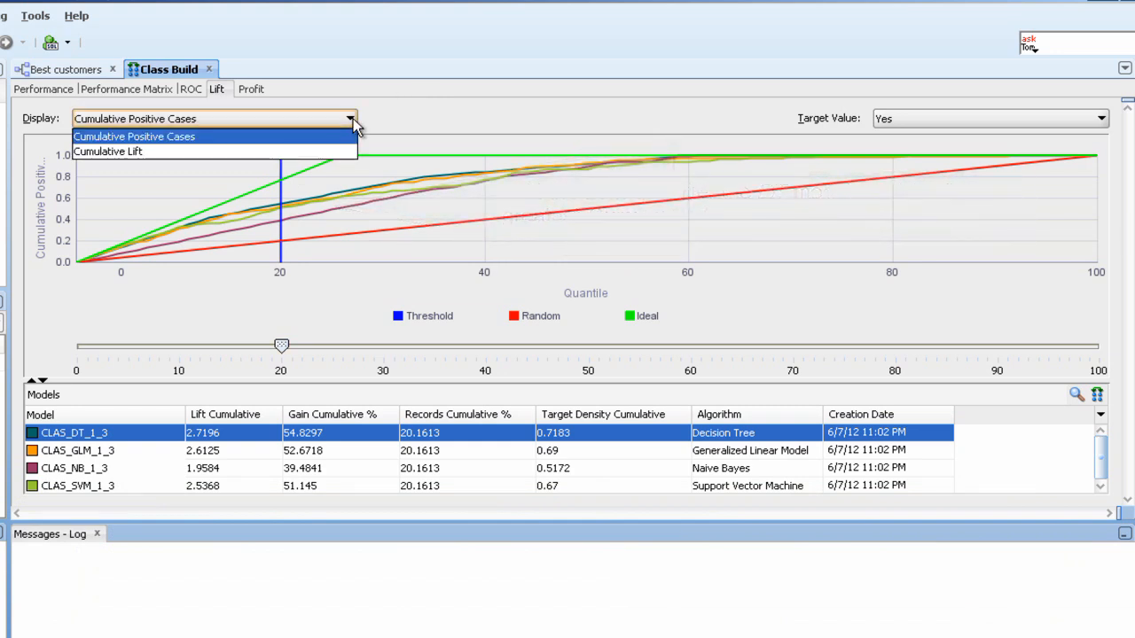
left_click(338, 153)
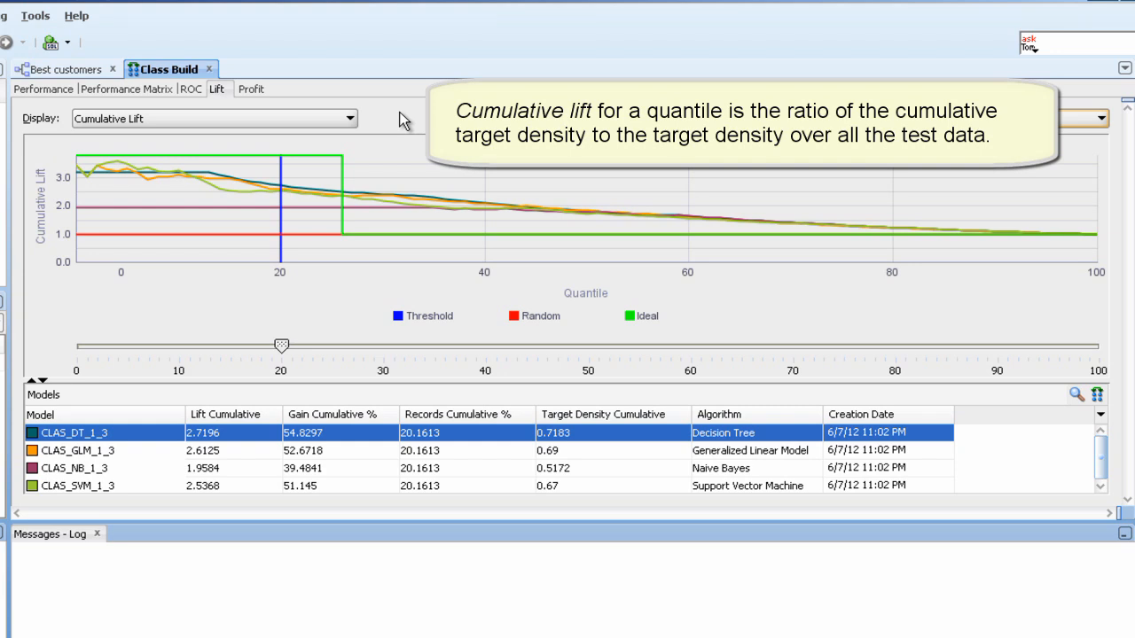
left_click(351, 119)
left_click(342, 133)
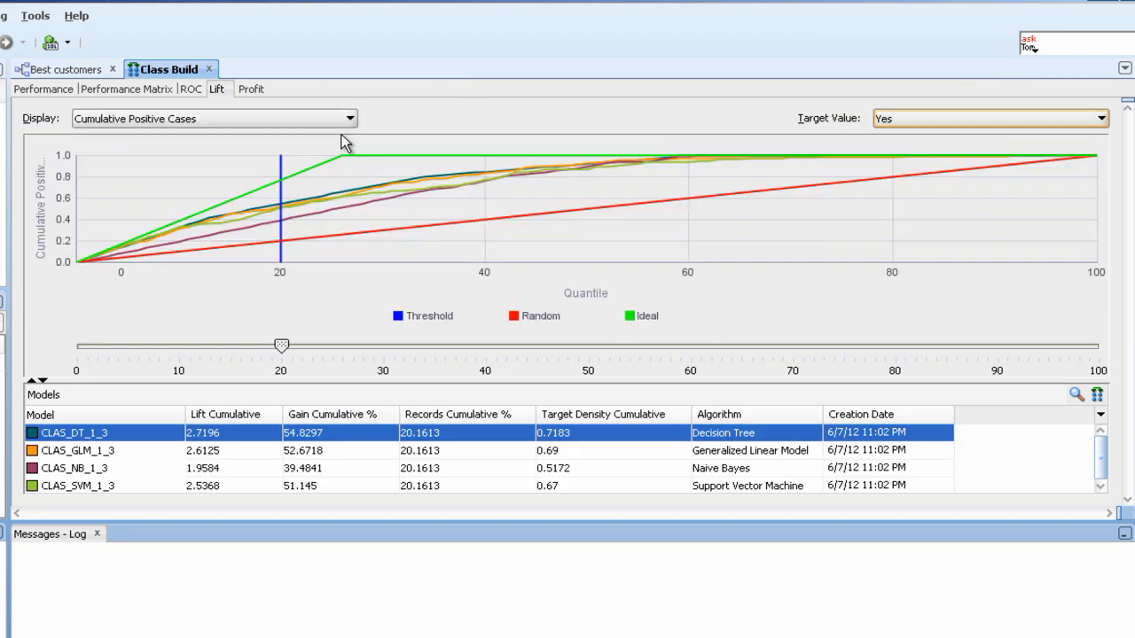
left_click_drag(283, 350, 602, 364)
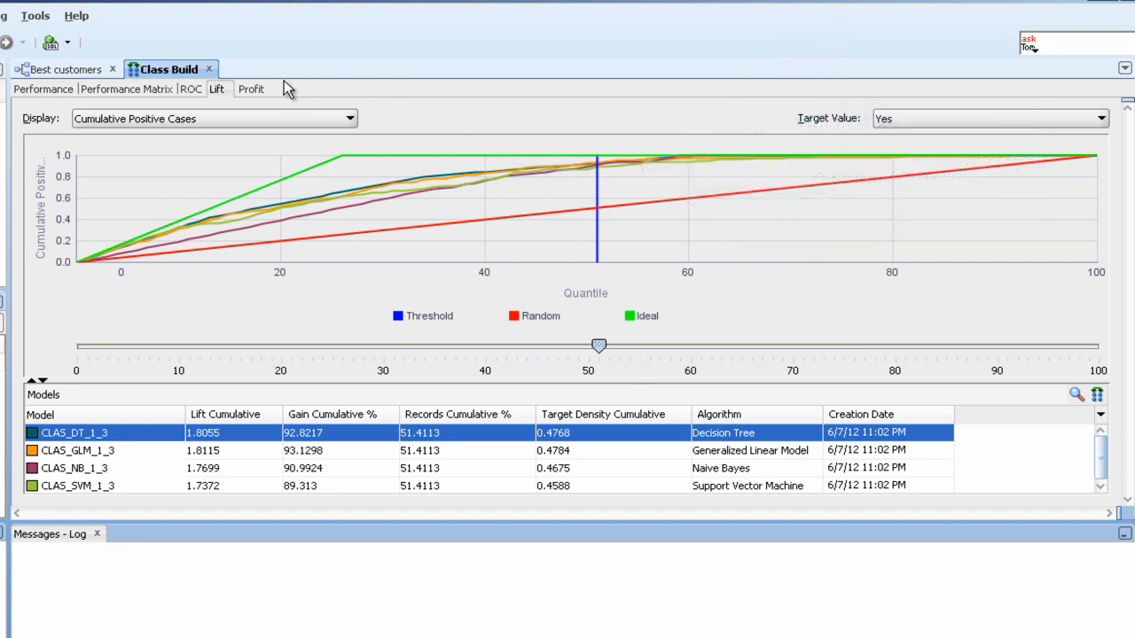
Examine the models' profit chart at a 40% population threshold with target value No, and close the Class Build test results
left_click(250, 91)
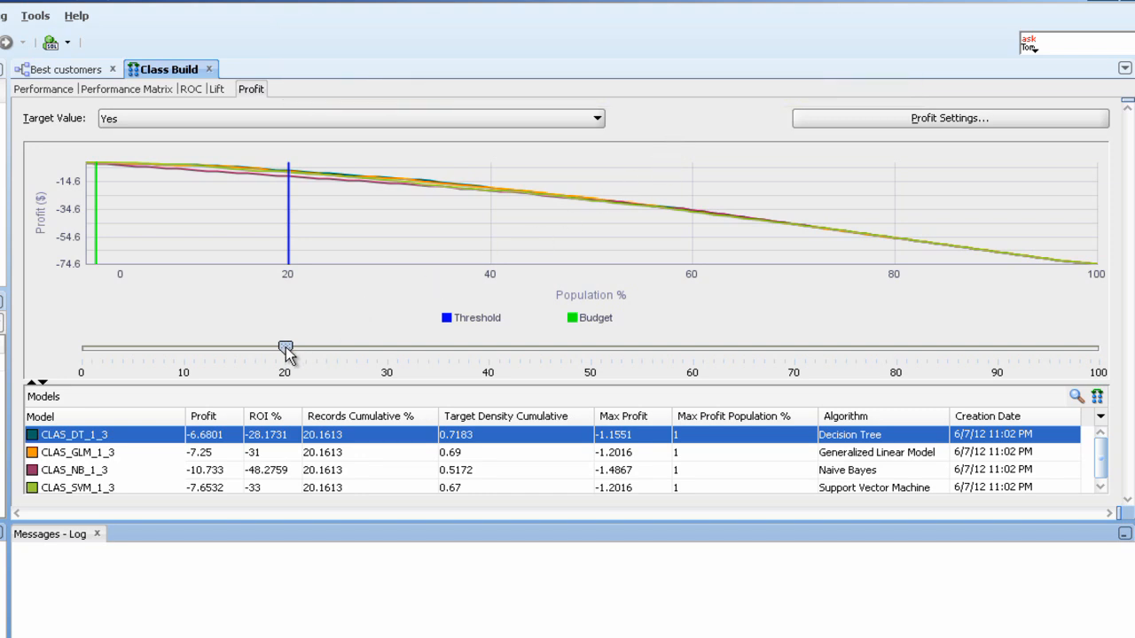
left_click_drag(284, 346, 488, 360)
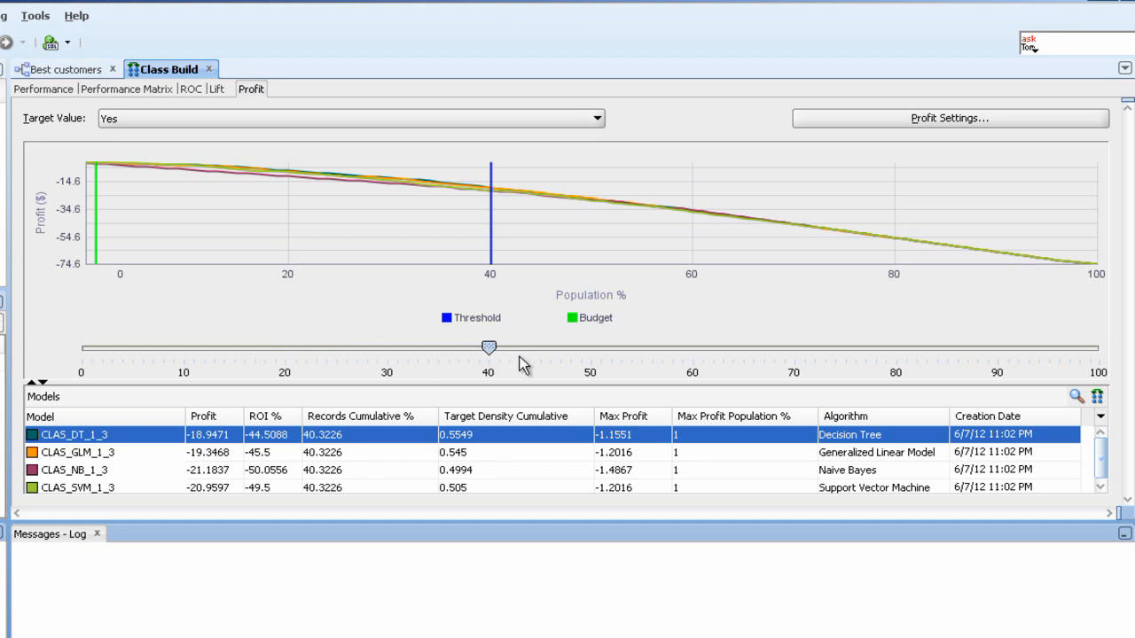
left_click(601, 122)
left_click(580, 136)
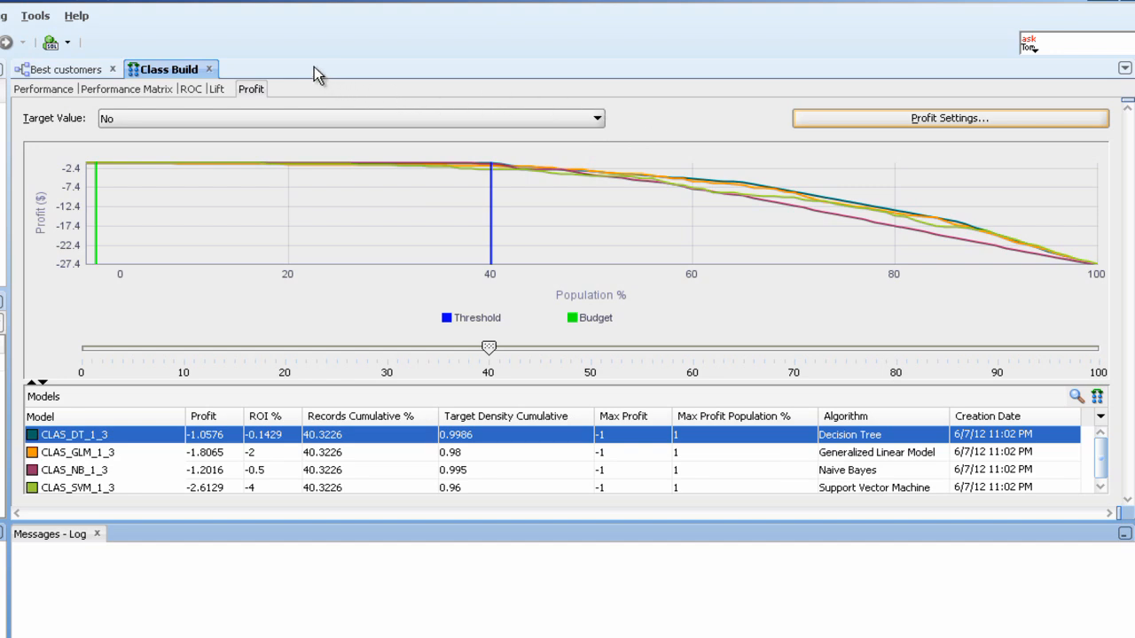
left_click(209, 69)
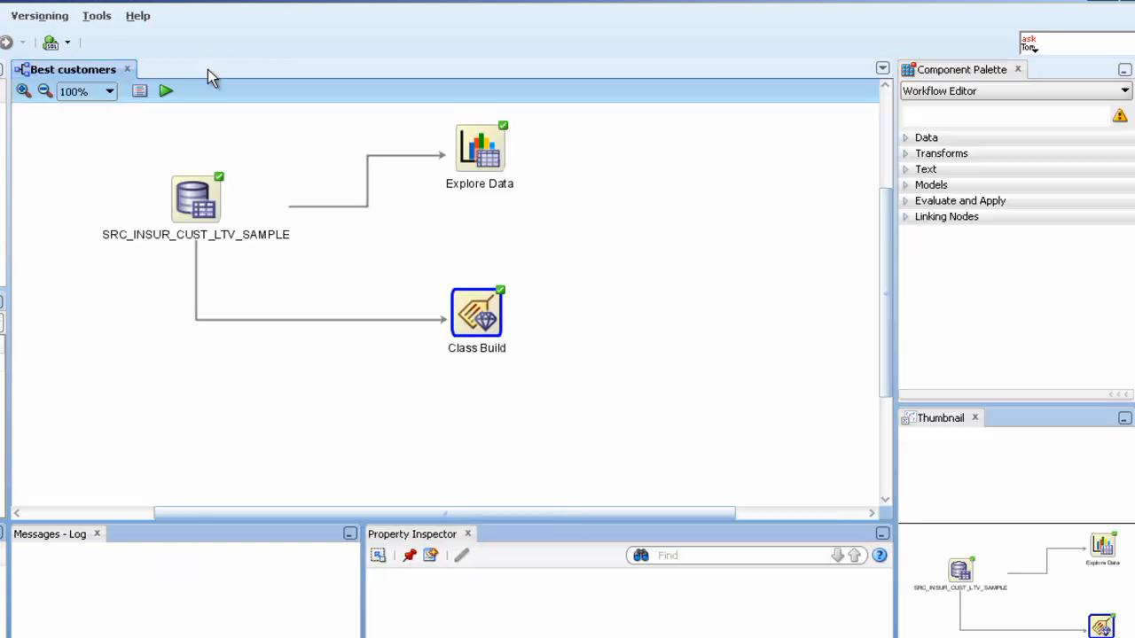
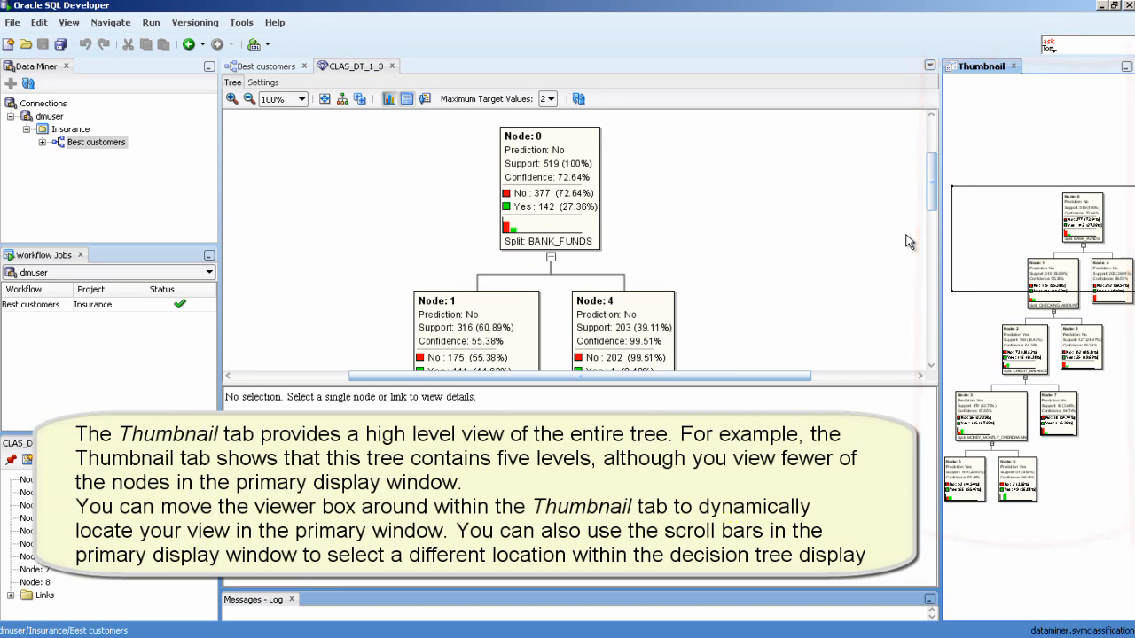
Inspect the rule, surrogates and target values of Node 2 in the CLAS_DT_1_3 decision tree
left_click_drag(968, 248, 967, 256)
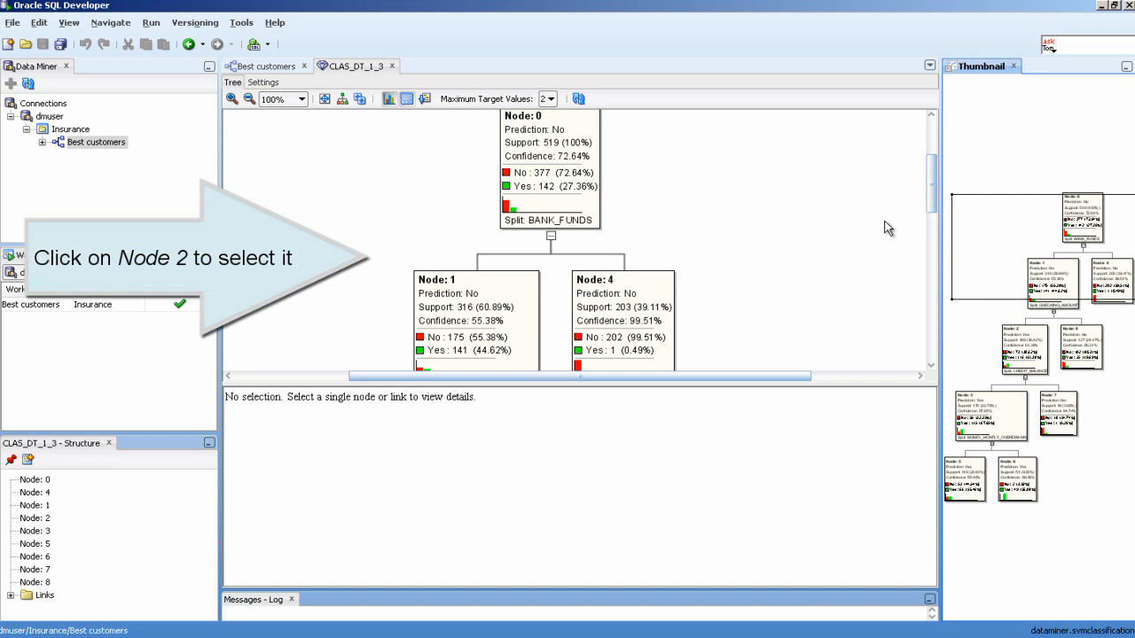
left_click_drag(929, 184, 933, 255)
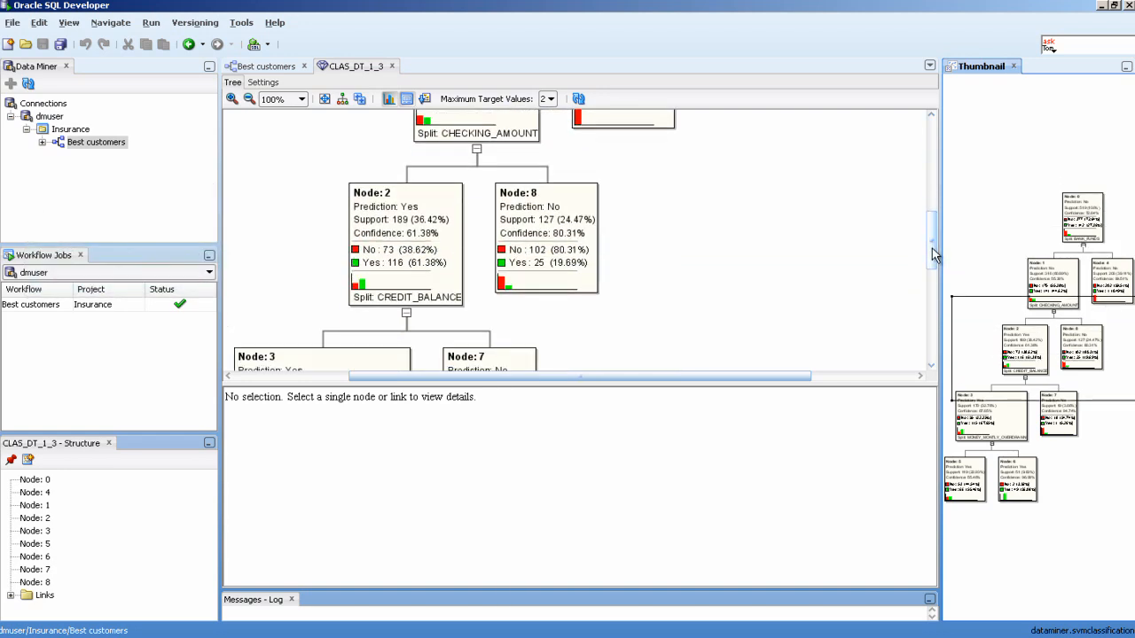
left_click(443, 282)
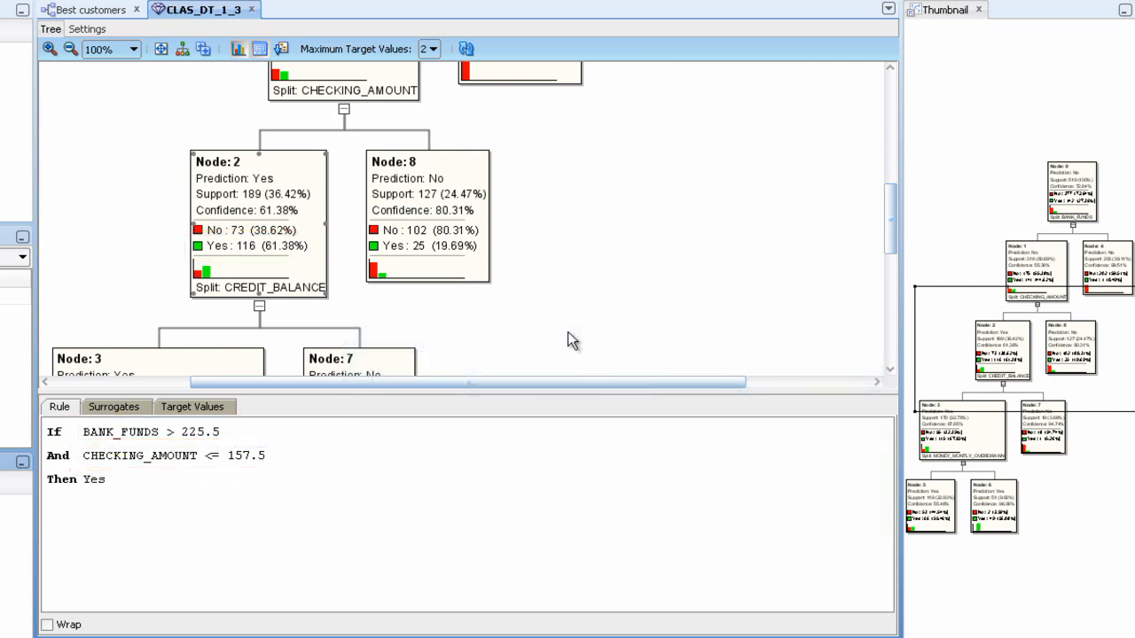
left_click(146, 417)
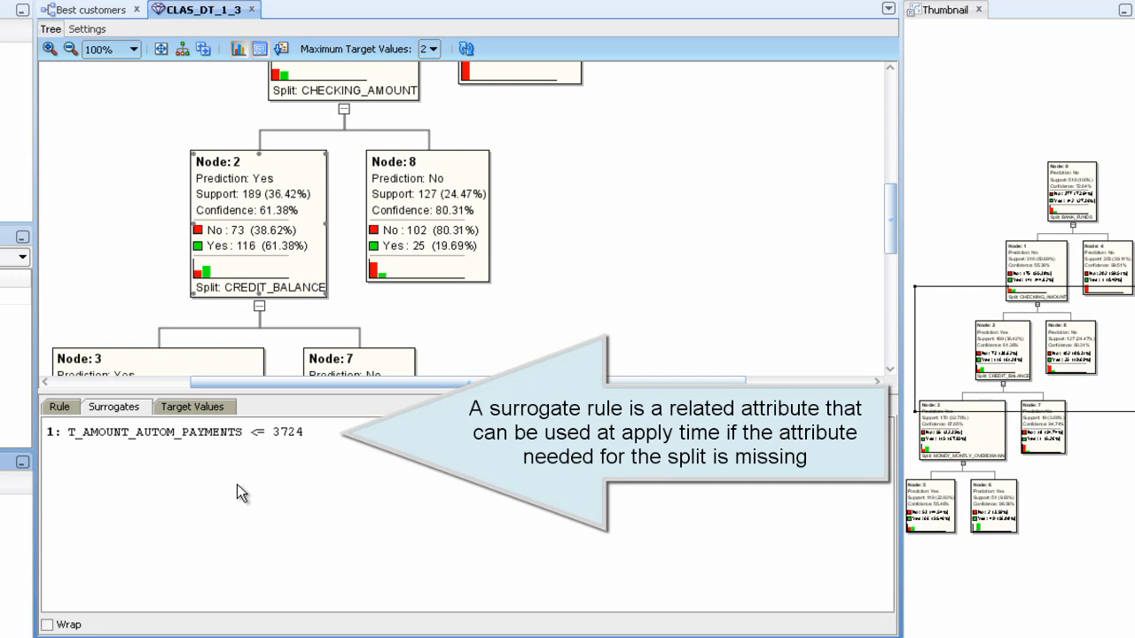
left_click(233, 415)
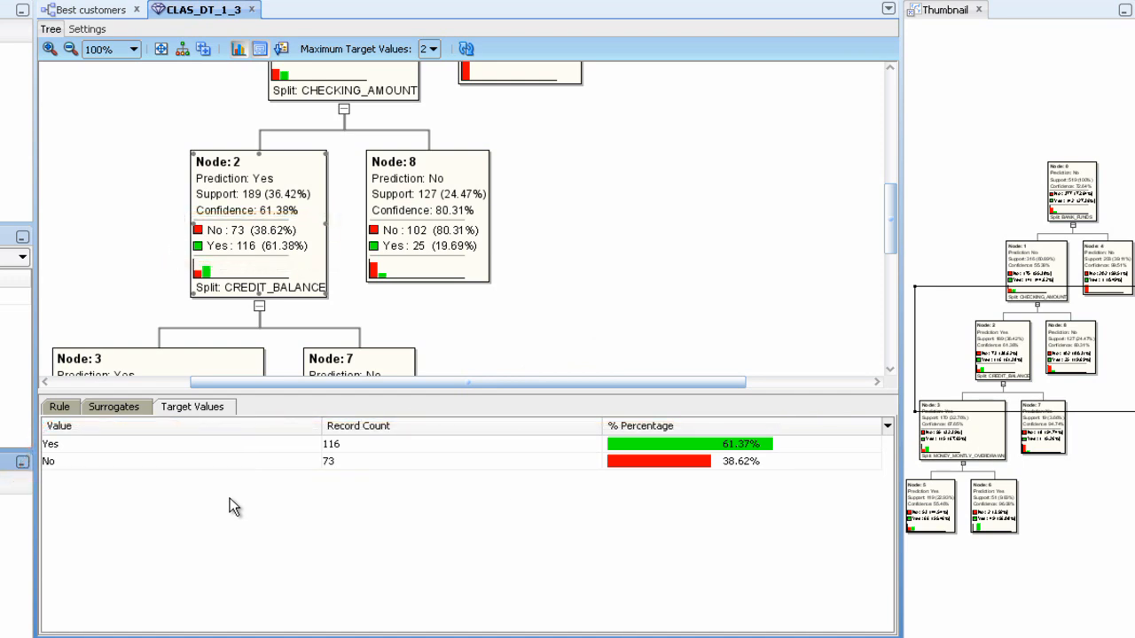
Inspect the target values, surrogates and rule of Node 6 in the decision tree, and close the model viewer
left_click_drag(447, 384, 421, 385)
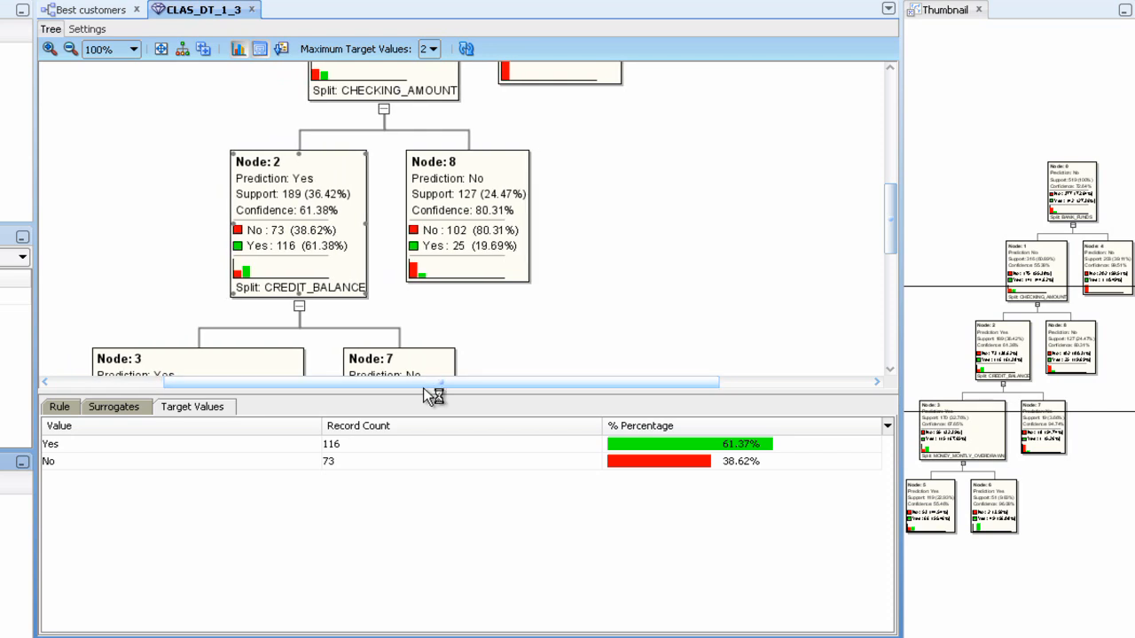
left_click_drag(893, 243, 904, 329)
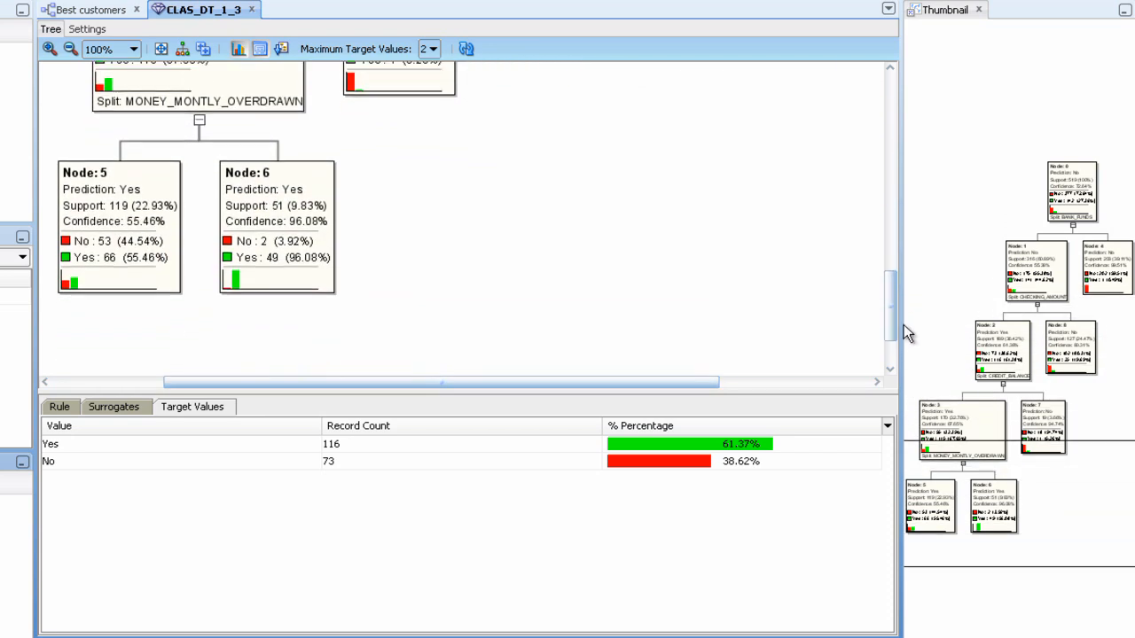
left_click(304, 229)
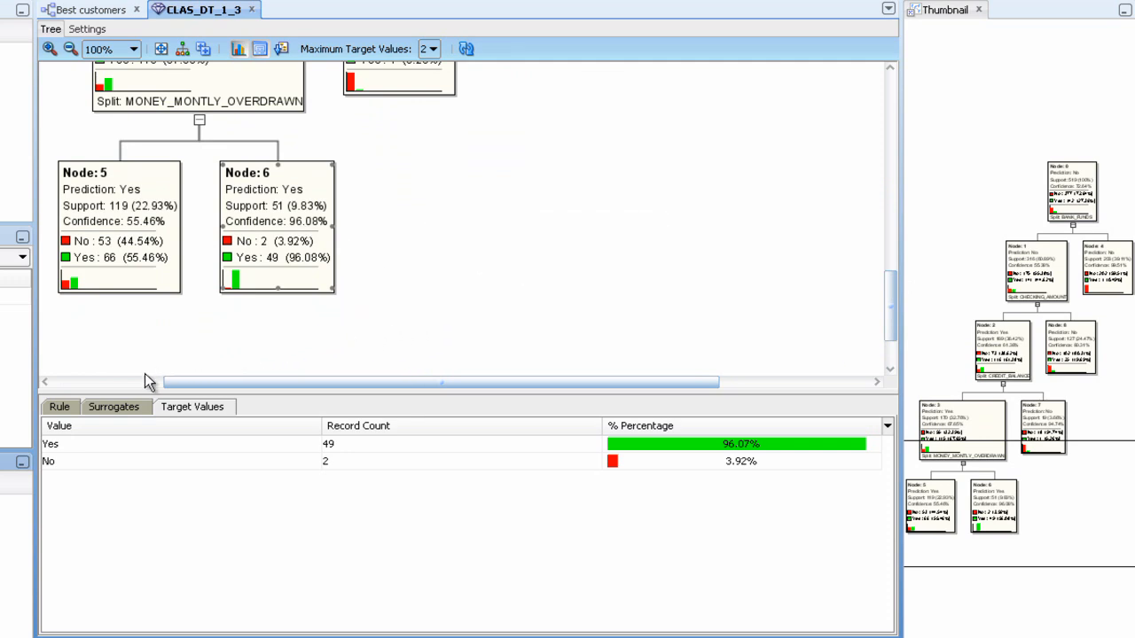
left_click(129, 410)
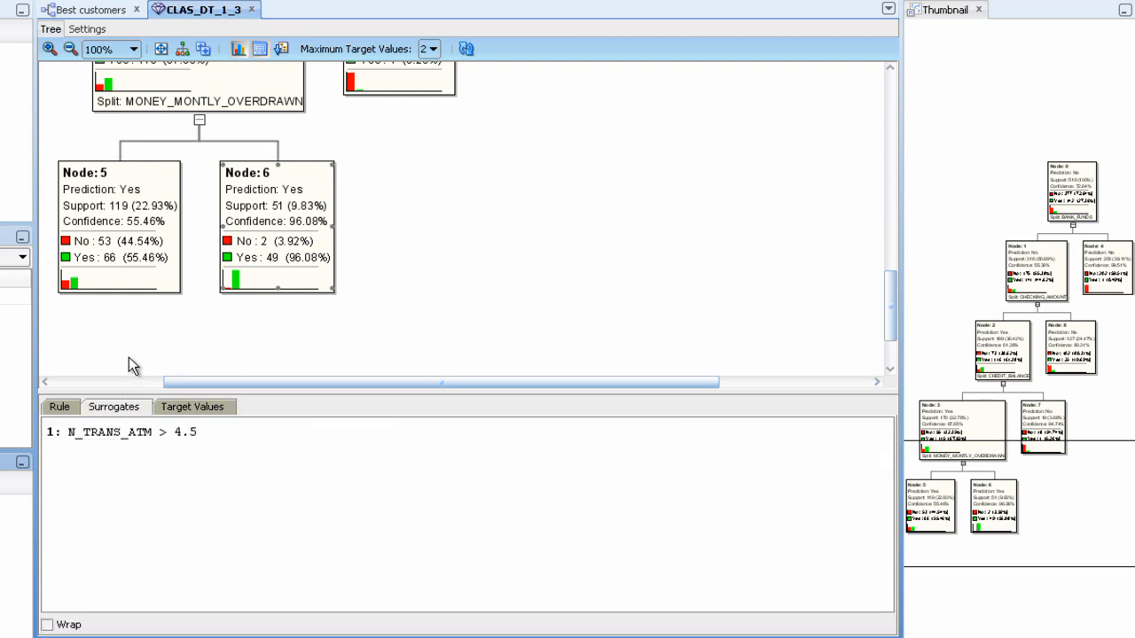
left_click(59, 408)
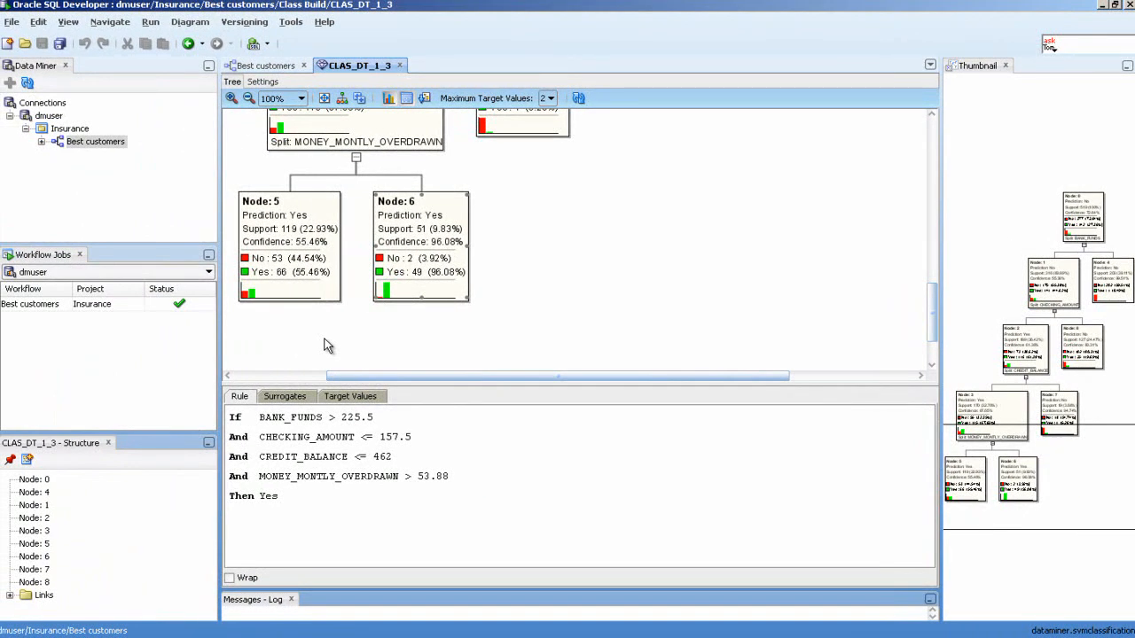
left_click(399, 65)
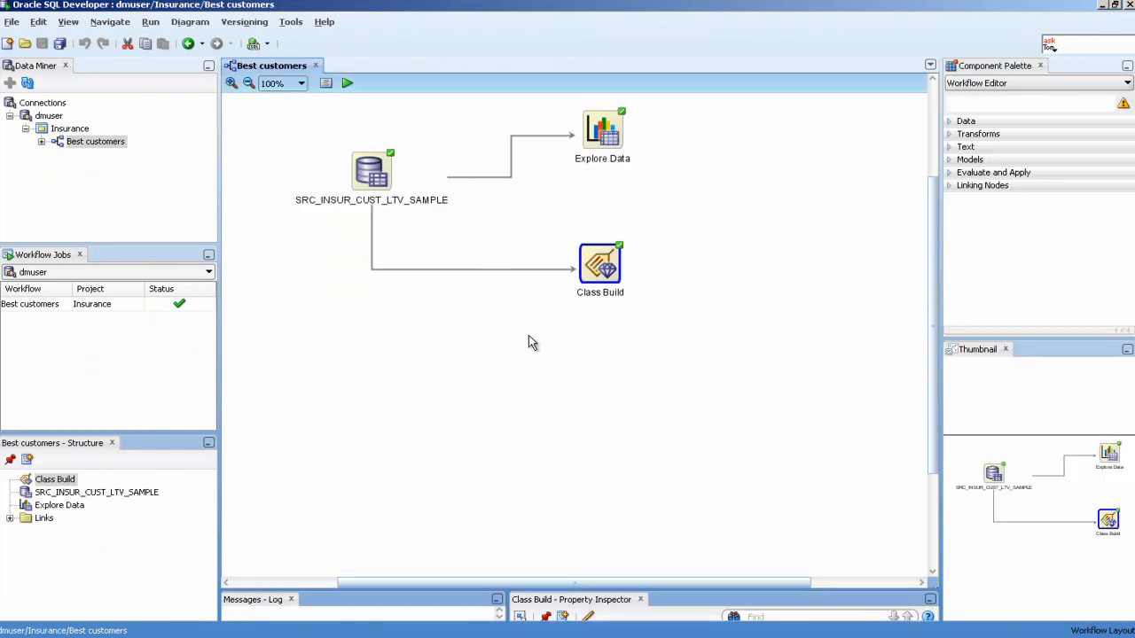
Enlarge the Class Build properties and exclude the CLAS_GLM_1_3, CLAS_SVM_1_3 and CLAS_NB_1_3 models from the node's output
left_click_drag(468, 587, 497, 441)
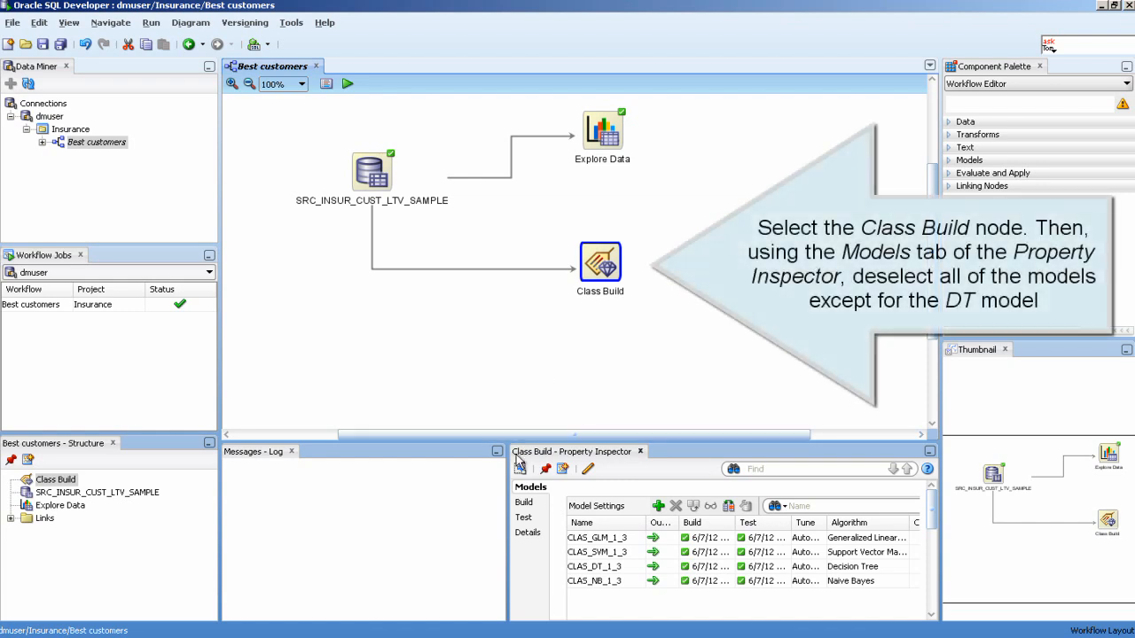
left_click_drag(506, 486, 451, 486)
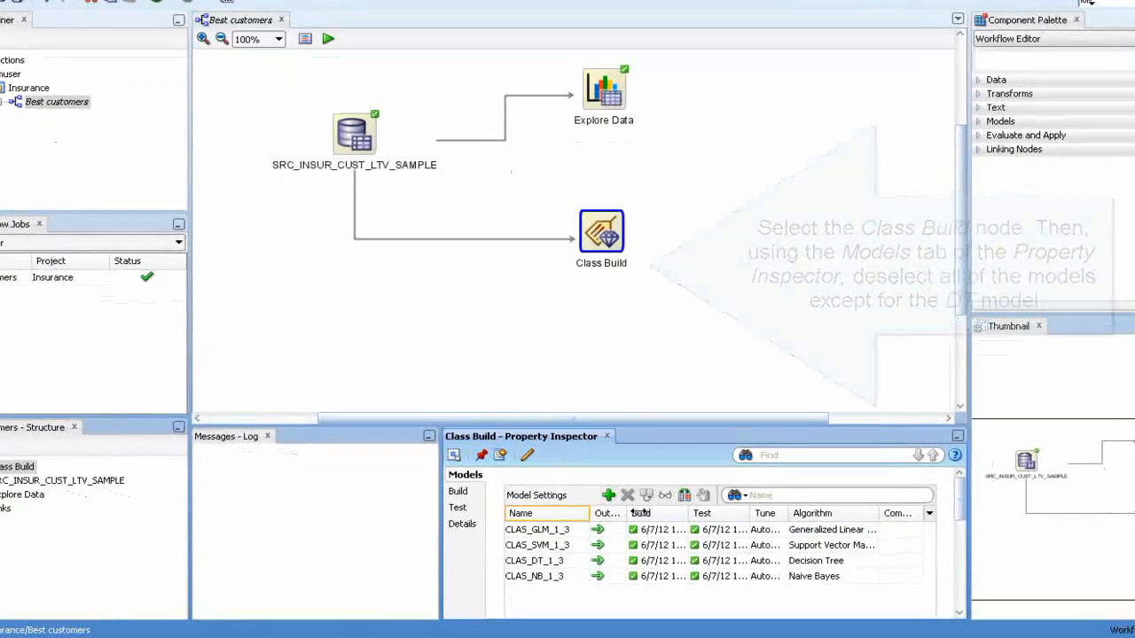
left_click_drag(626, 523, 653, 523)
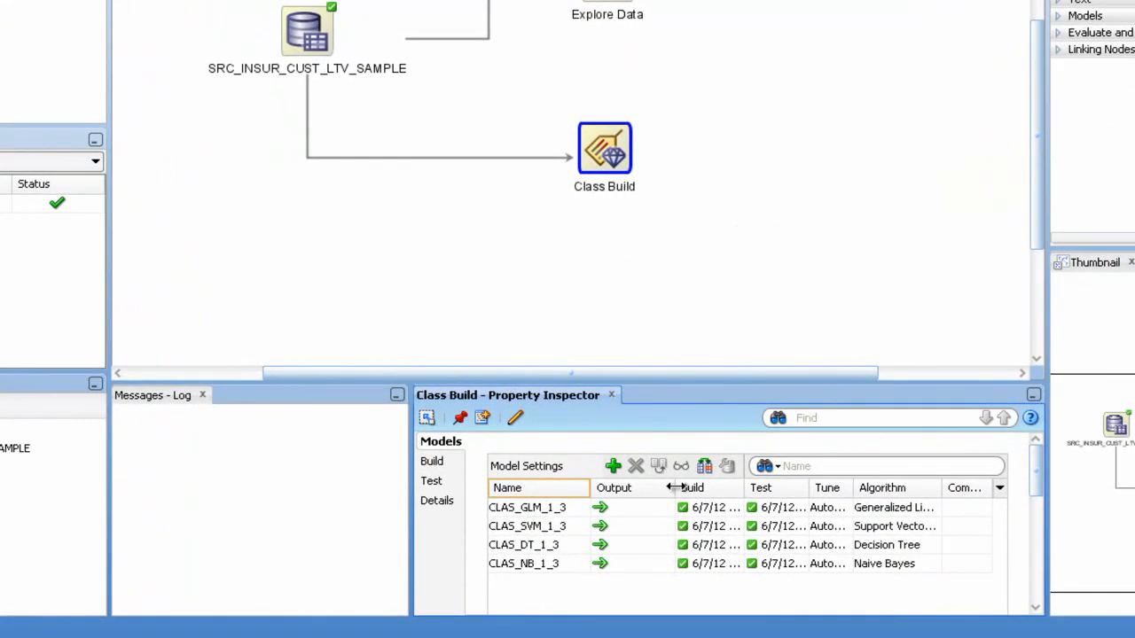
left_click(612, 511)
left_click(611, 511)
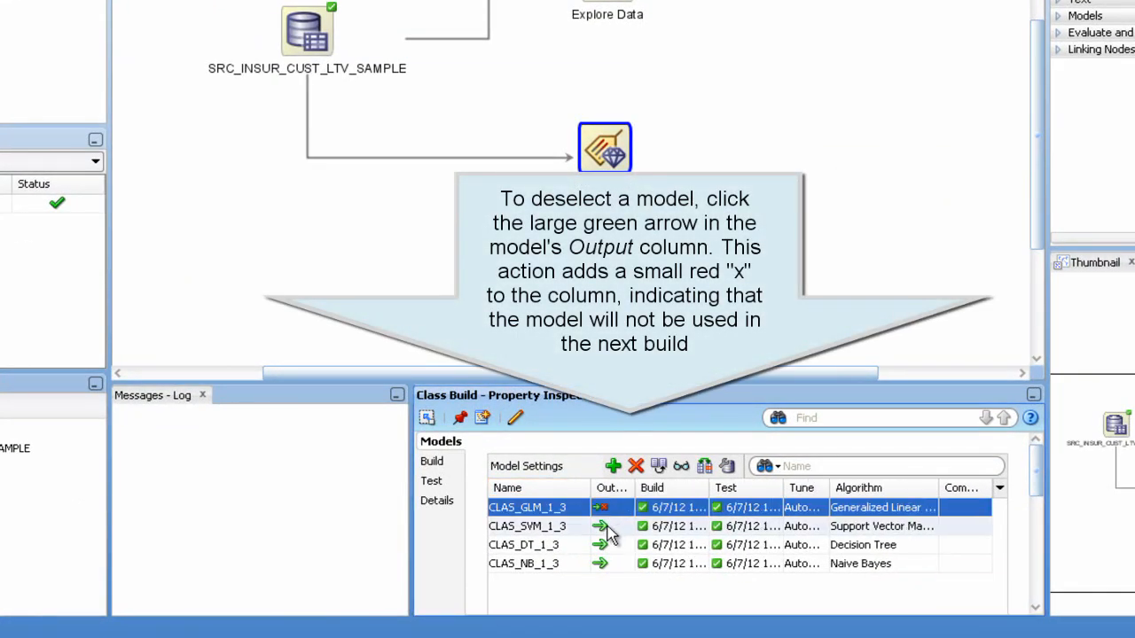
left_click(607, 527)
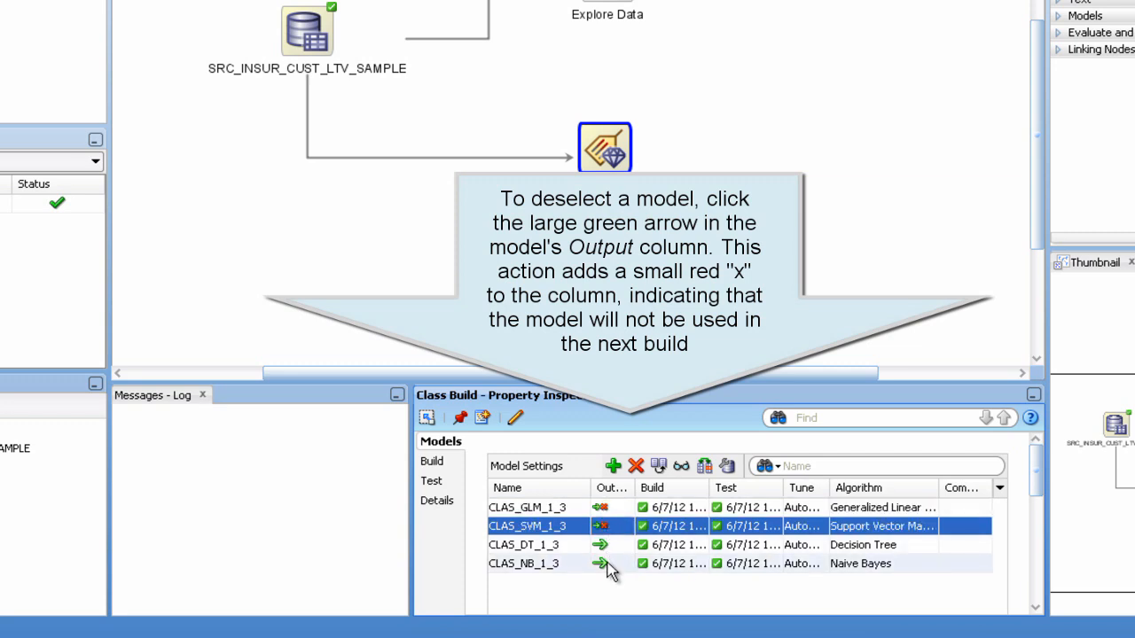
left_click(603, 565)
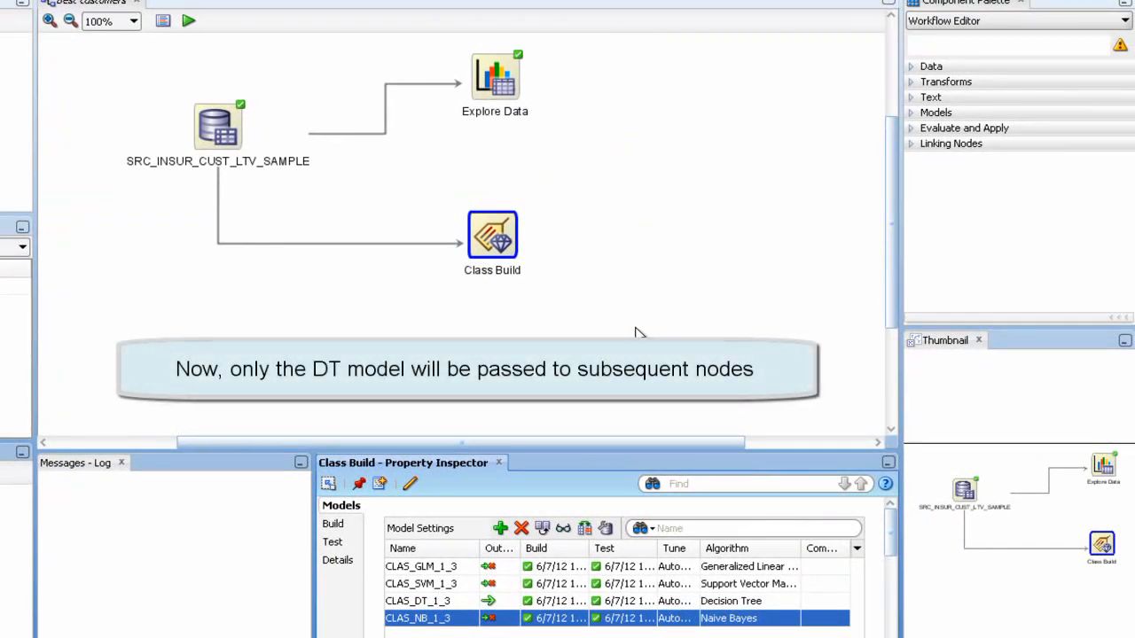
Move the Class Build node slightly up and add a Data Source node below the existing source, using all columns of the INSUR_CUST_LTV_SAMPLE table
left_click_drag(484, 234, 486, 206)
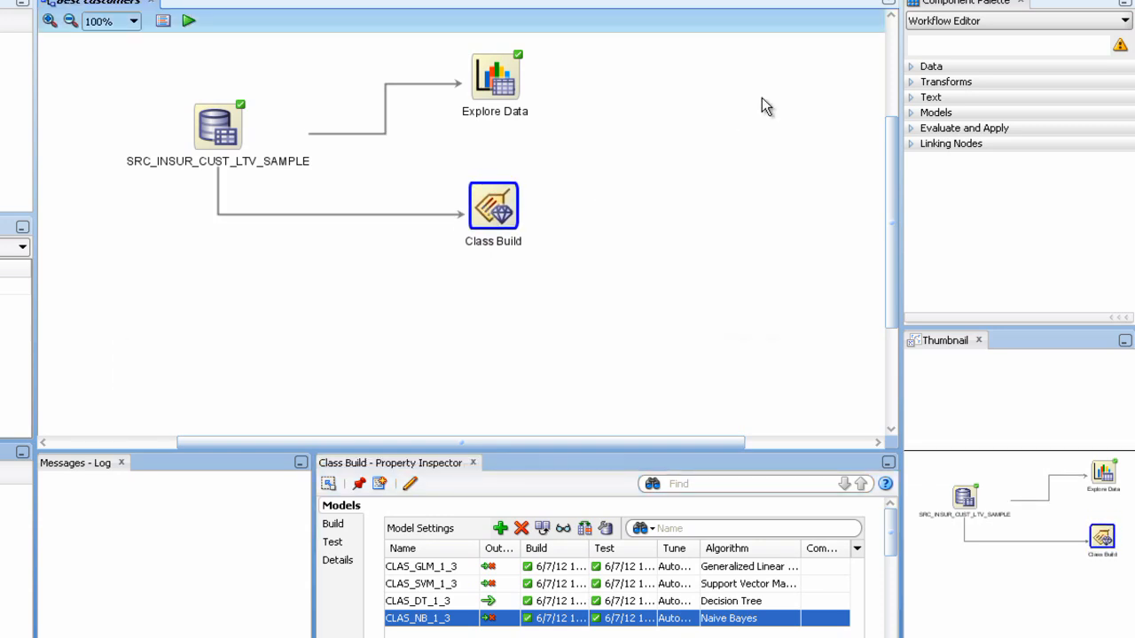
left_click(913, 67)
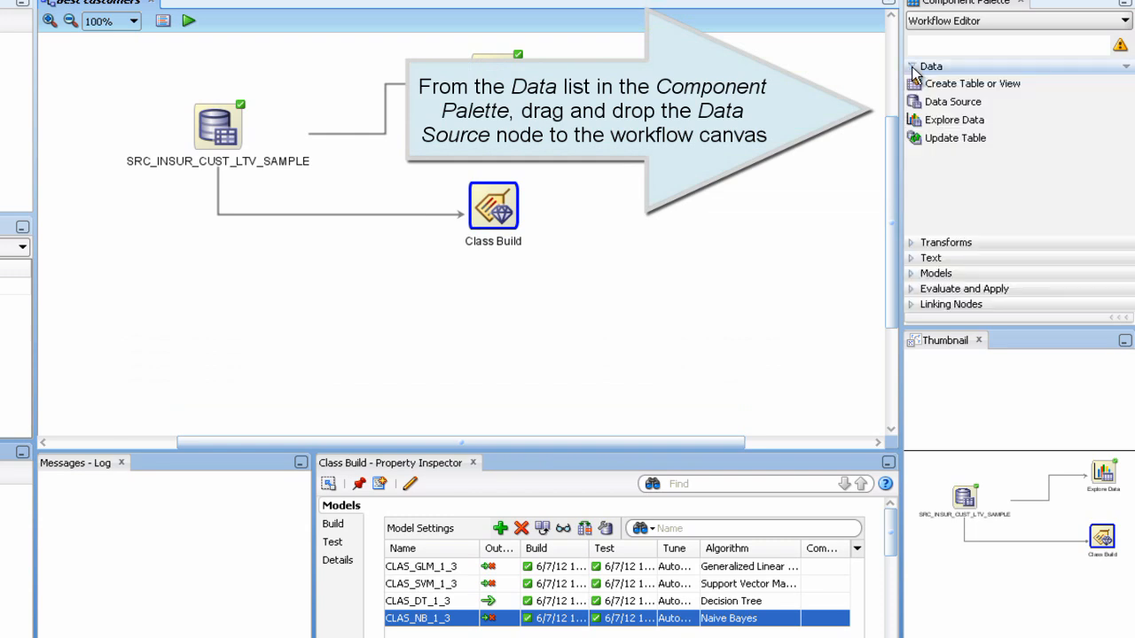
left_click_drag(918, 107, 210, 309)
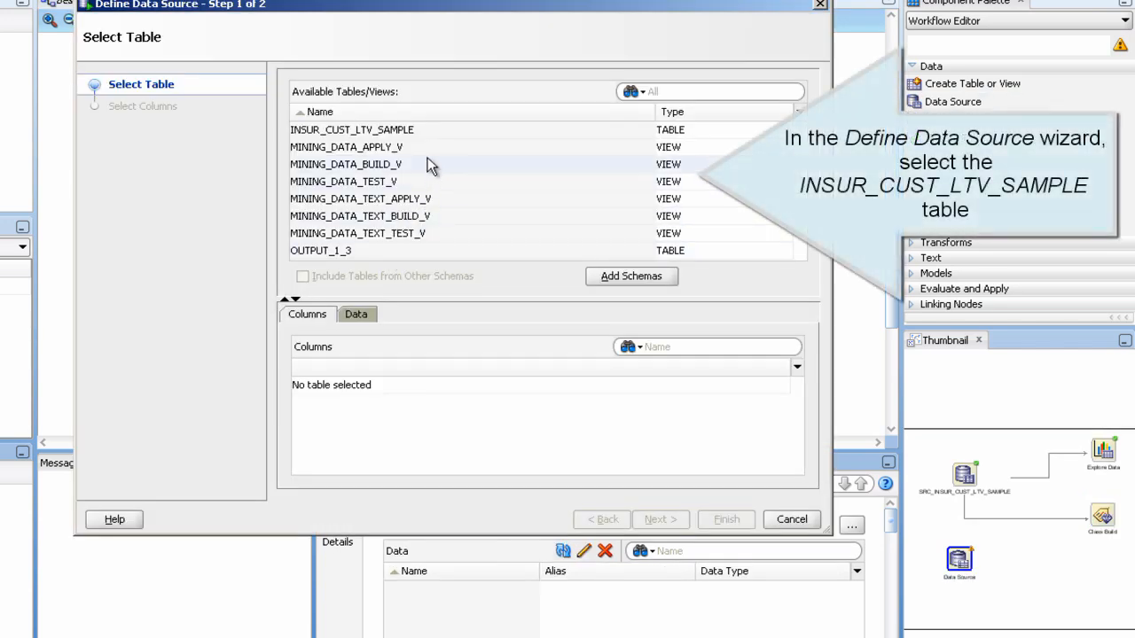
left_click(422, 129)
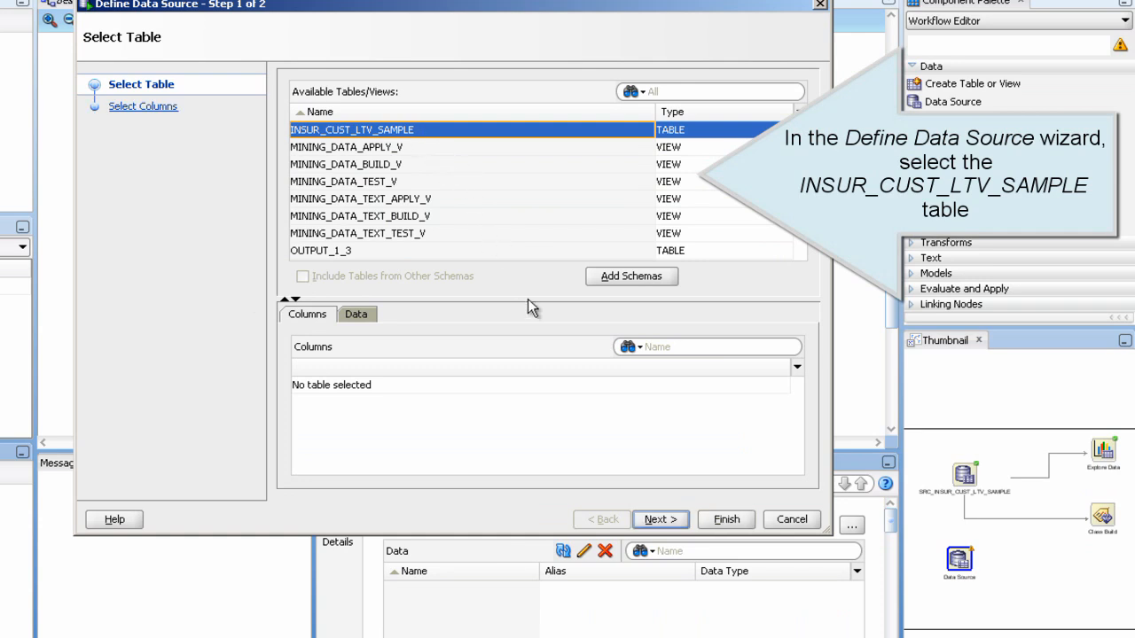
left_click(663, 528)
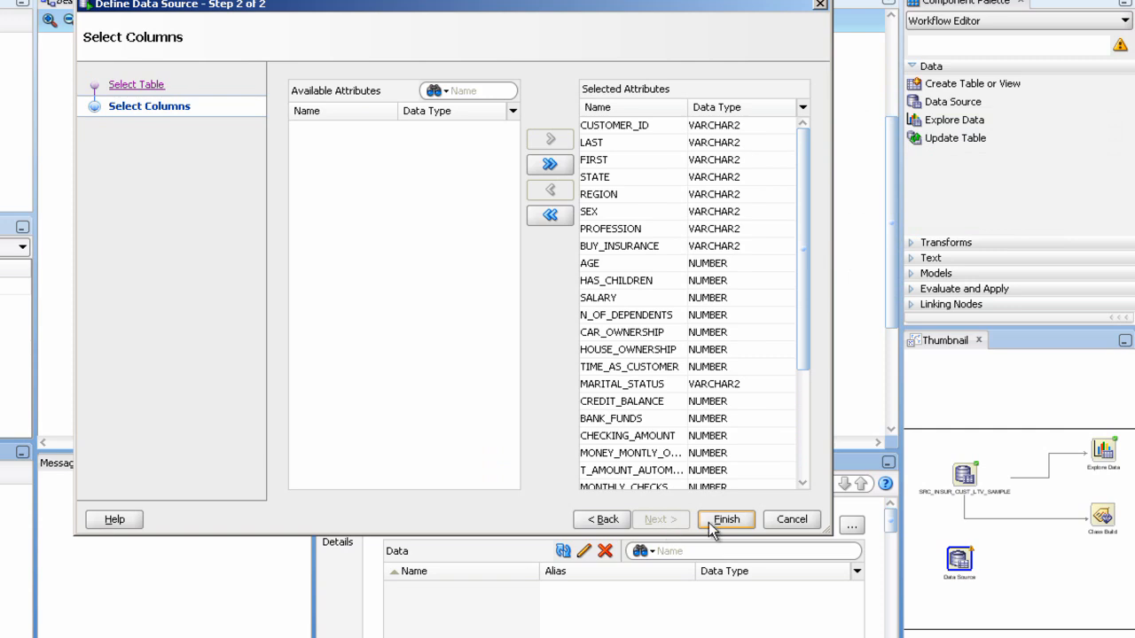
left_click(709, 522)
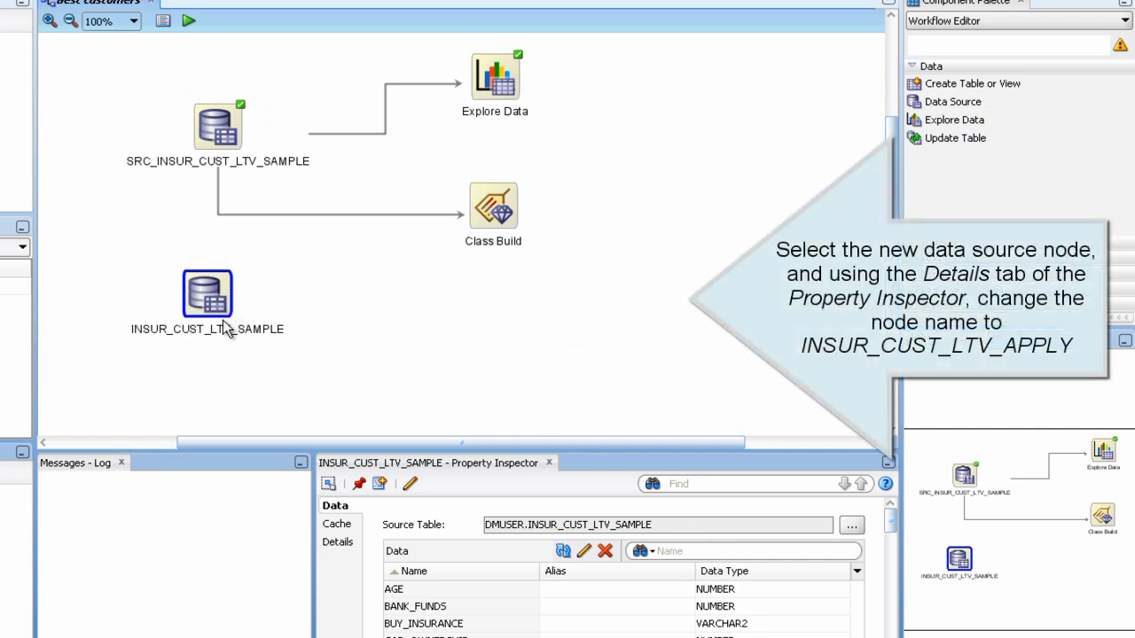
Rename the new data source node as INSUR_CUST_LTV_APPLY
left_click(336, 542)
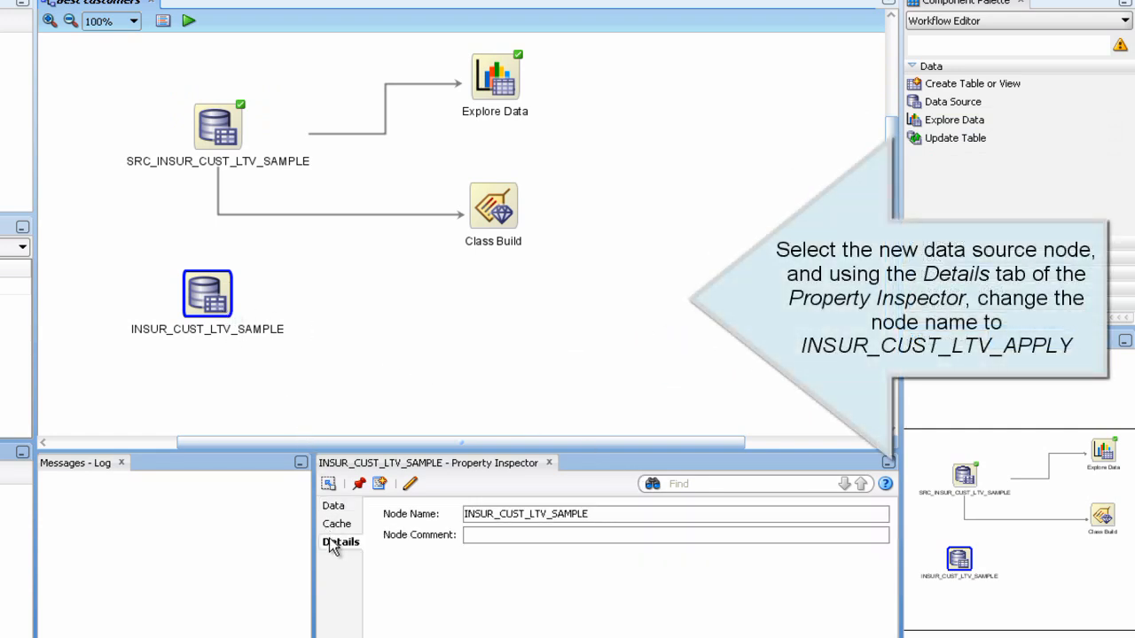
left_click(592, 515)
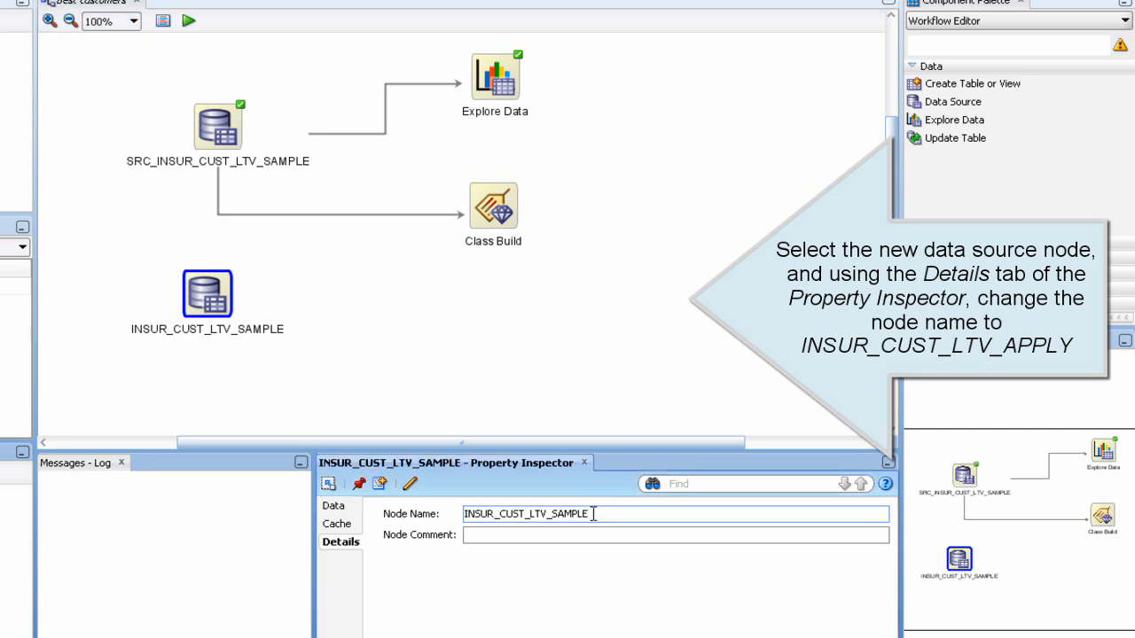
key("BackSpace")
key("BackSpace")
key("BackSpace")
key("BackSpace")
key("BackSpace")
key("BackSpace")
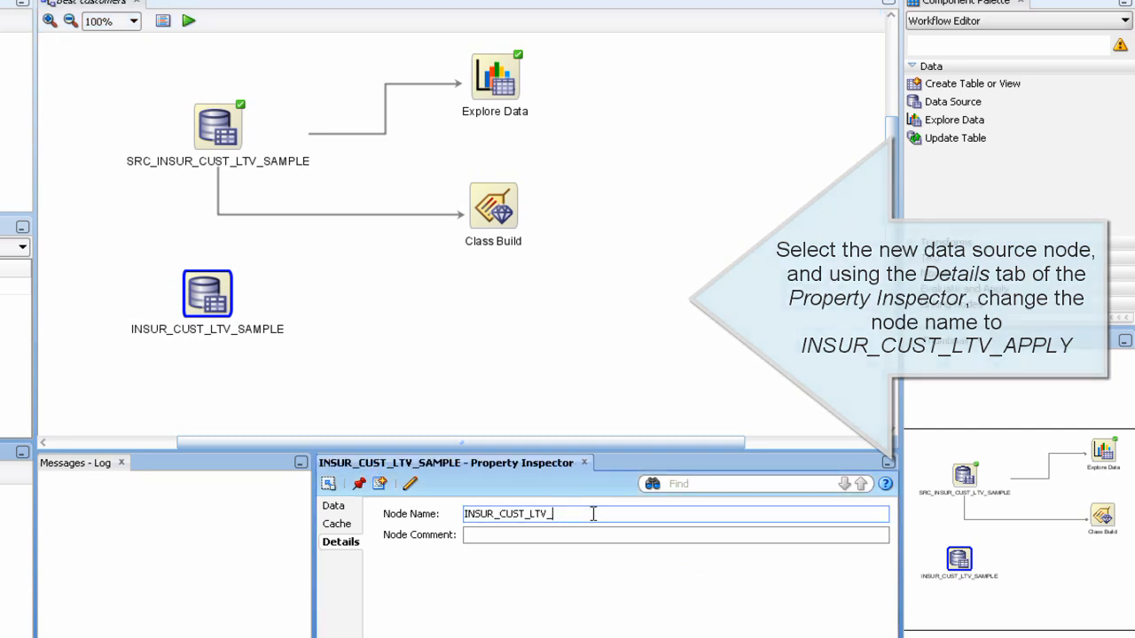
type("APPLY")
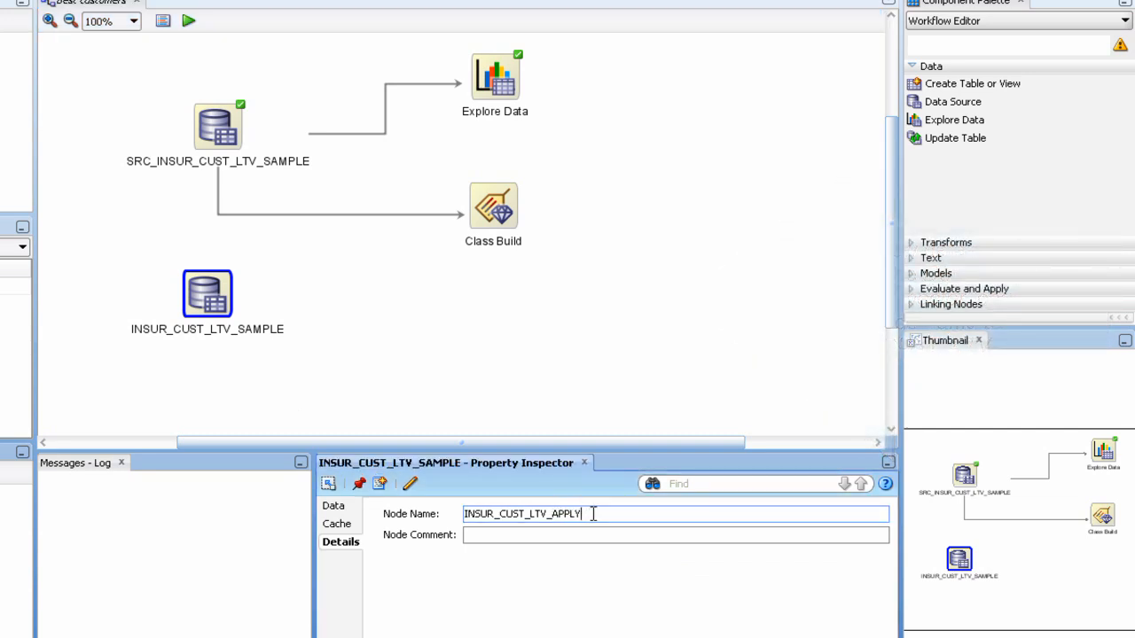
key("Return")
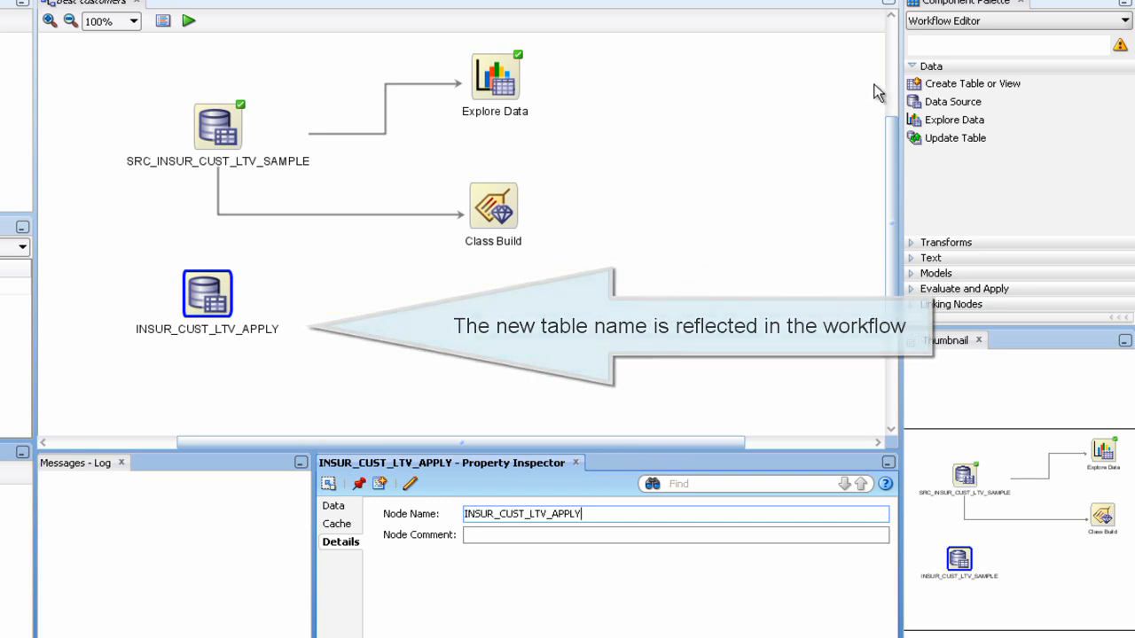
Add an Apply node to the workflow below the Class Build node
left_click(914, 67)
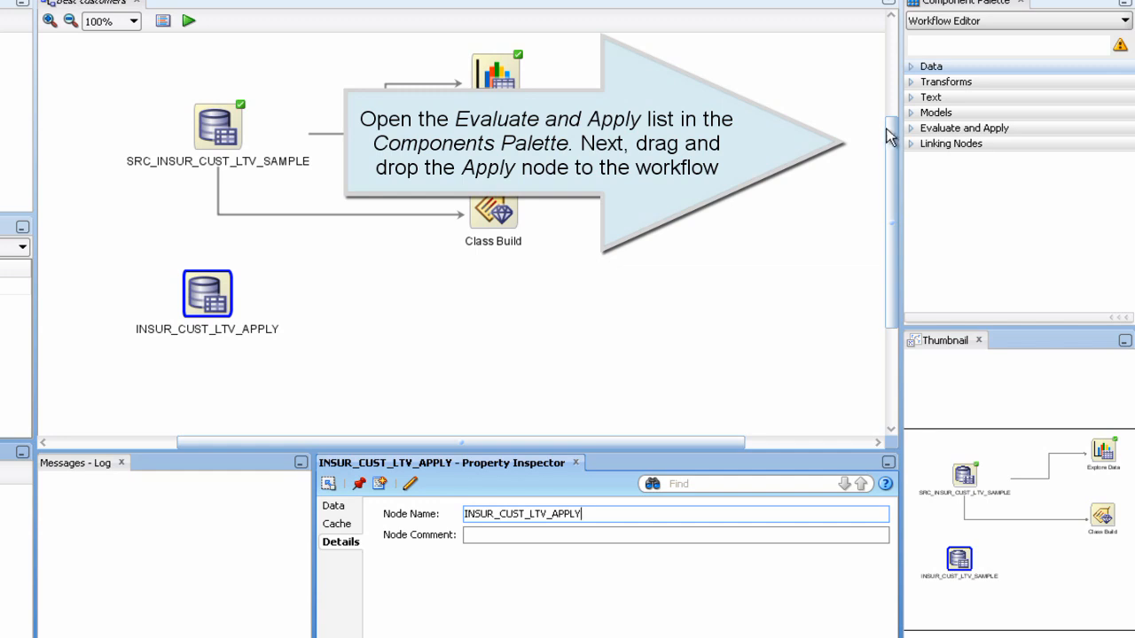
left_click(912, 129)
left_click_drag(917, 145, 497, 312)
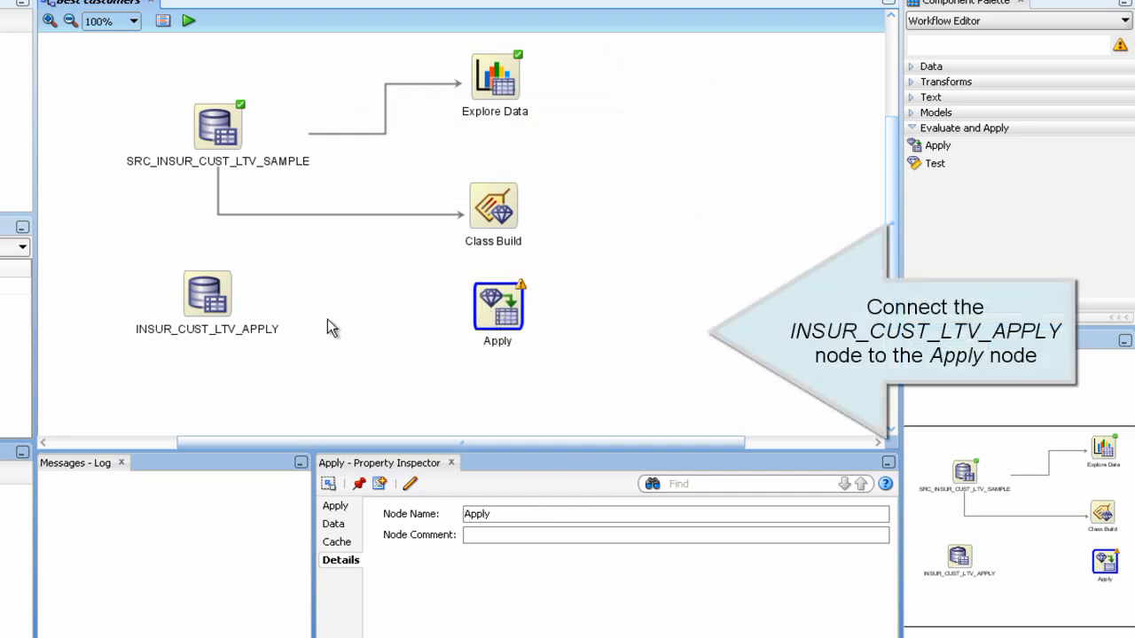
Connect both the INSUR_CUST_LTV_APPLY data source and the Class Build node to the Apply node
left_click(209, 300)
right_click(209, 300)
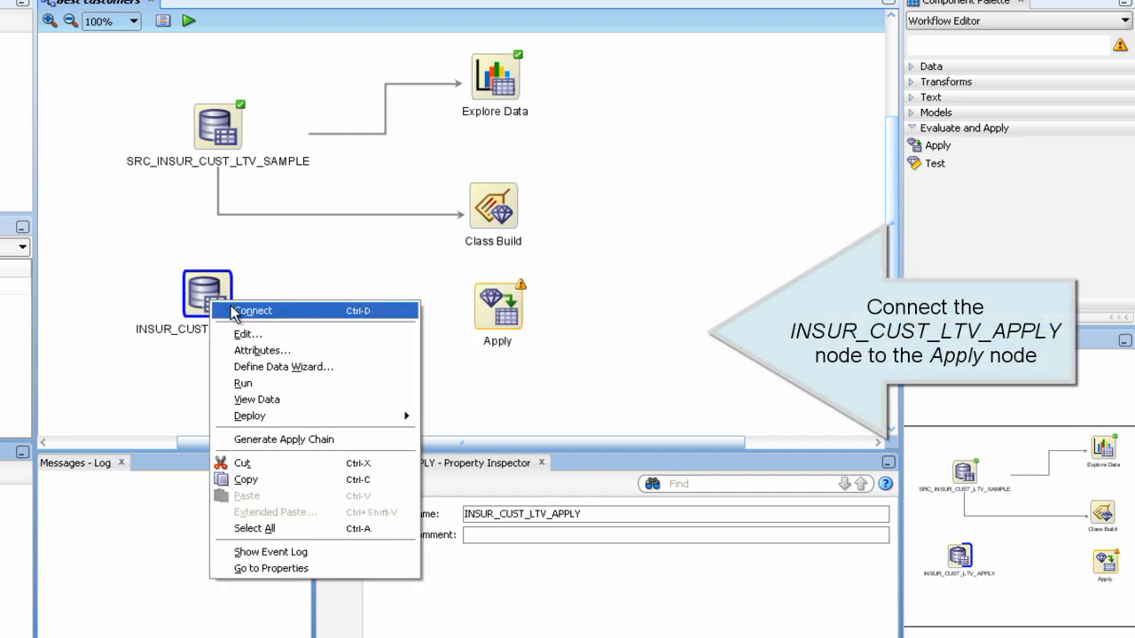
left_click(247, 311)
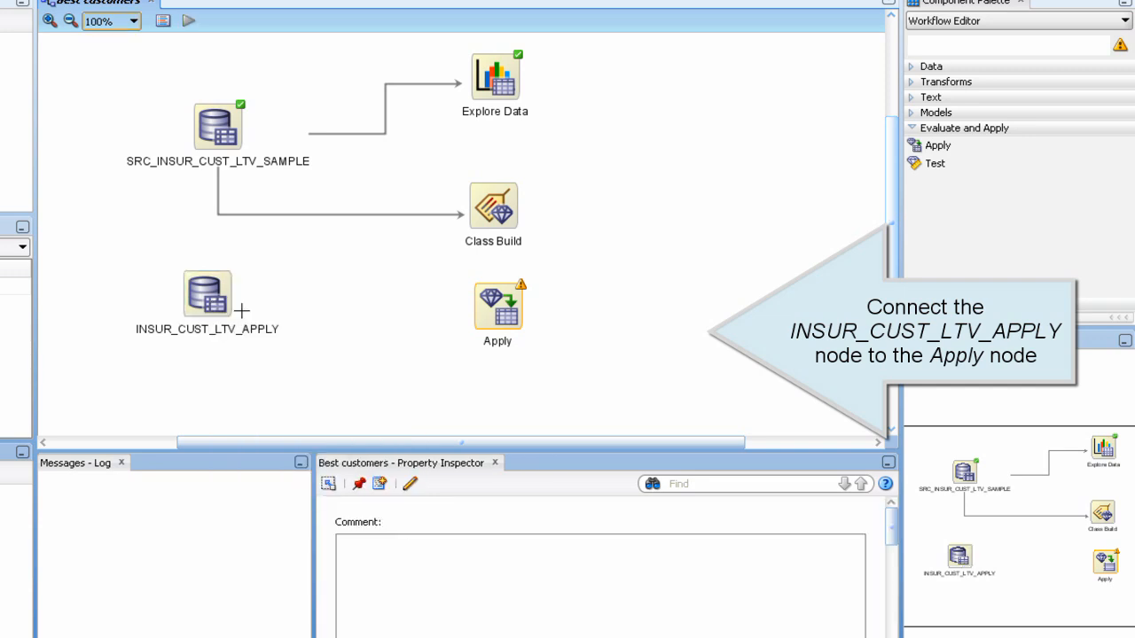
left_click(498, 310)
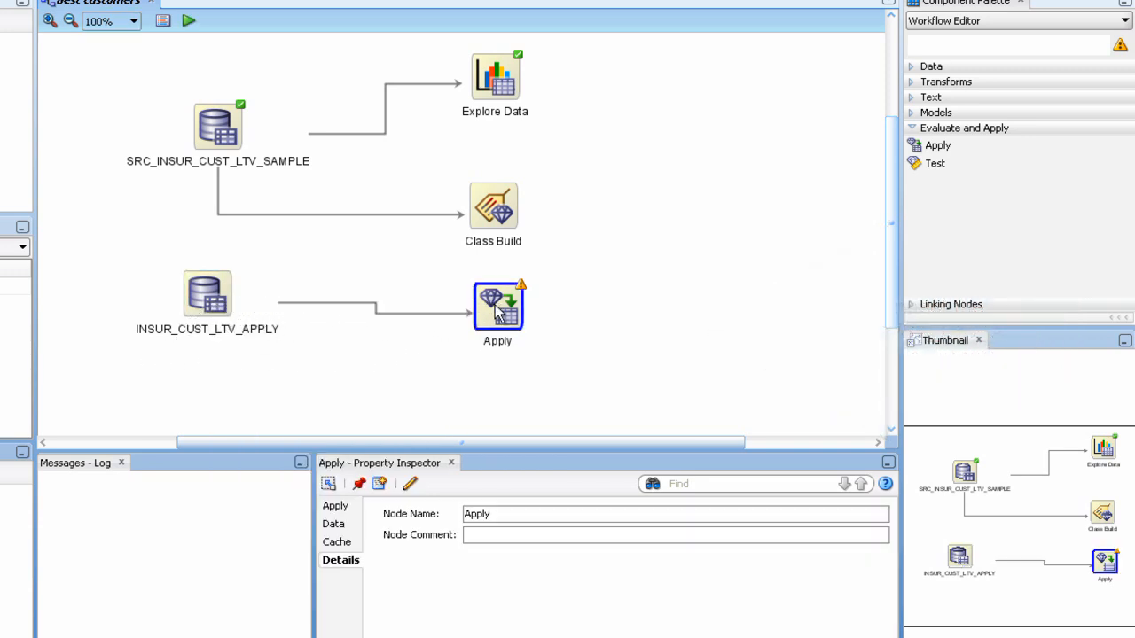
right_click(499, 209)
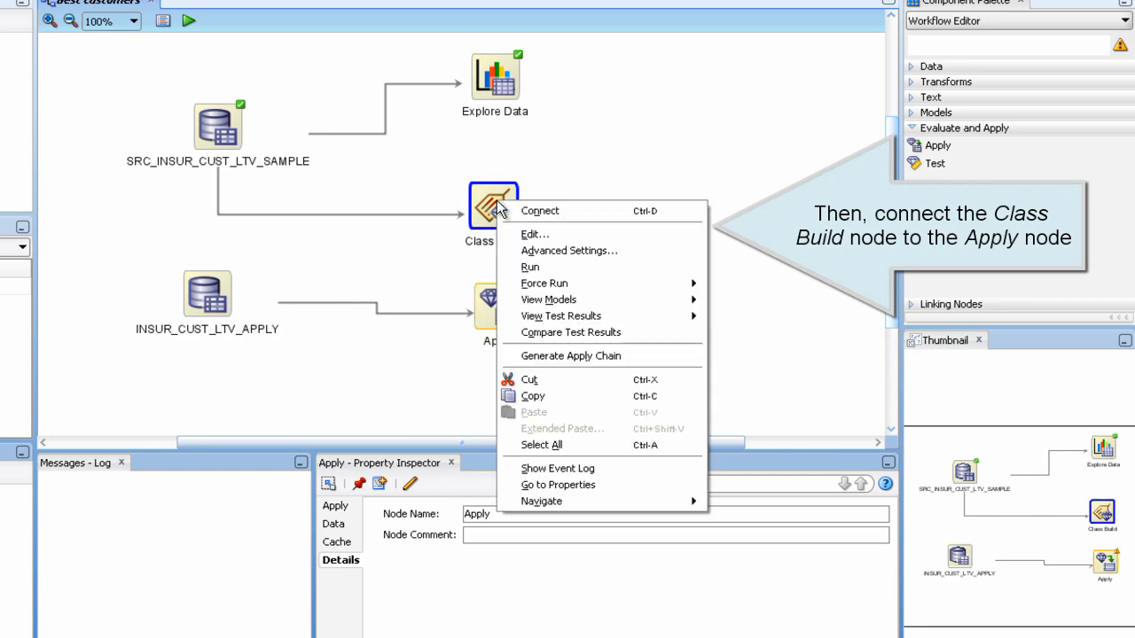
left_click(527, 211)
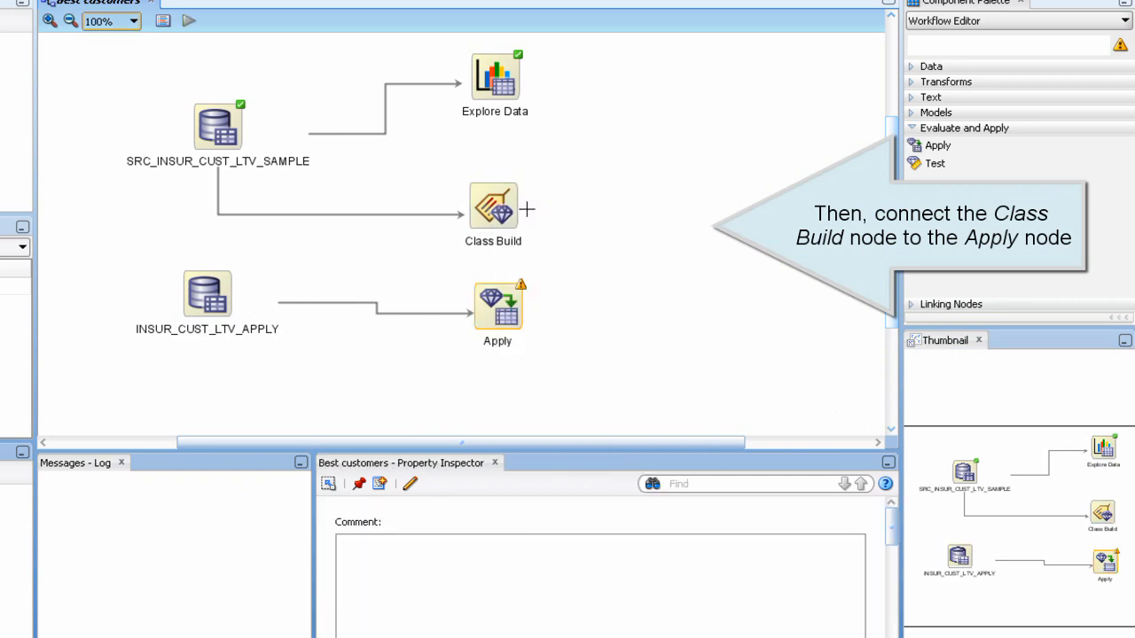
left_click(497, 312)
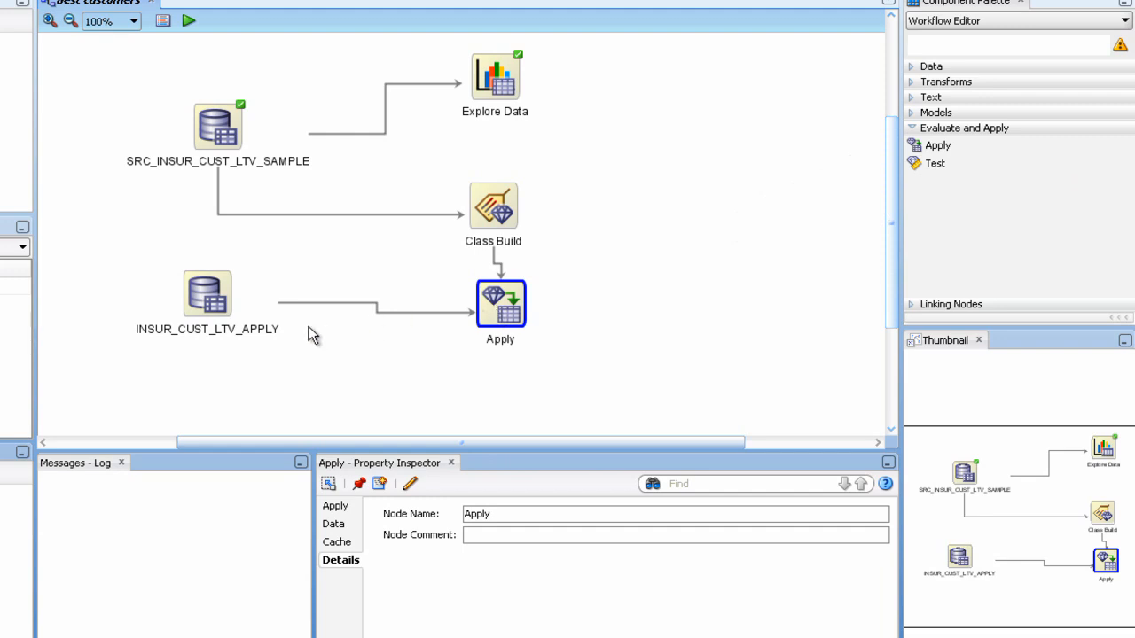
Move the Apply and INSUR_CUST_LTV_APPLY nodes down, aligning them in one row with Apply directly beneath Class Build
left_click_drag(502, 309, 502, 347)
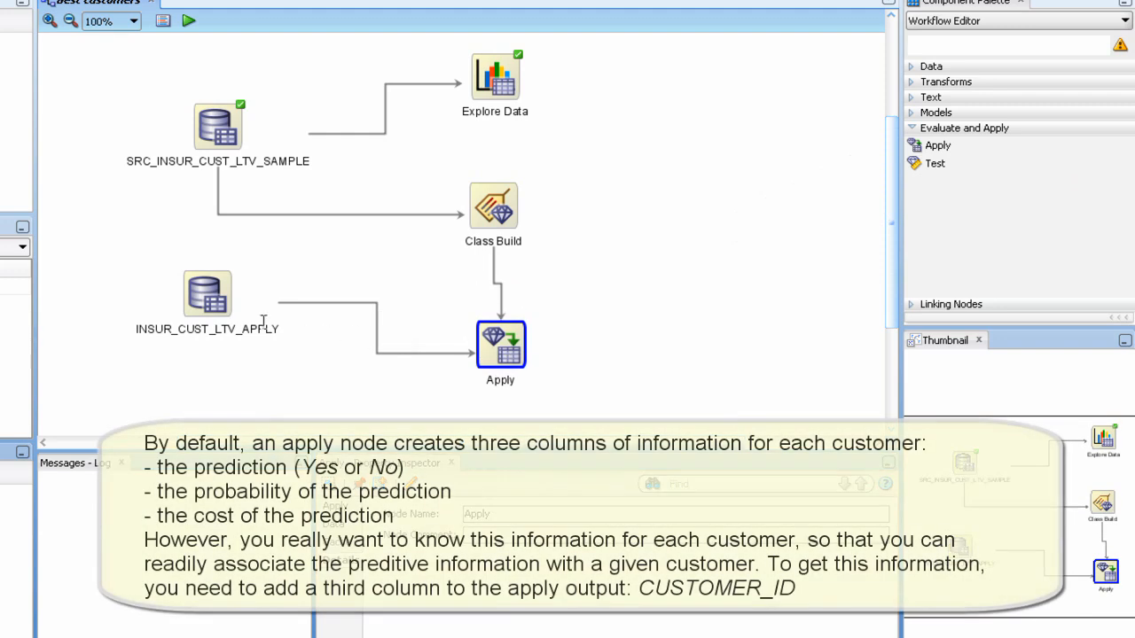
left_click_drag(210, 313, 211, 366)
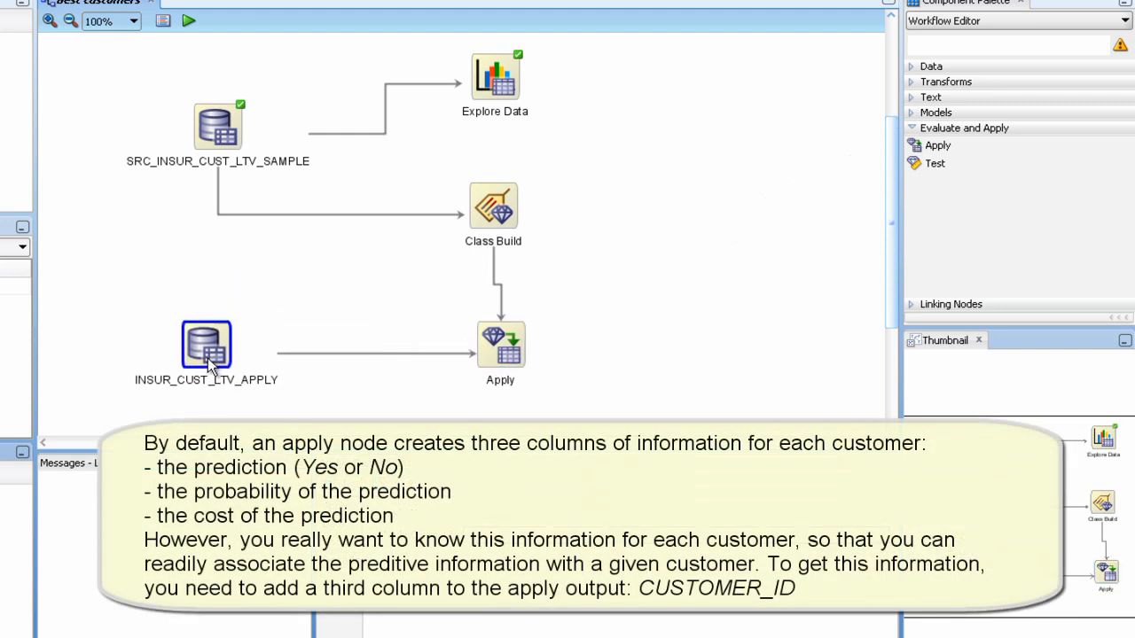
left_click_drag(496, 354, 488, 349)
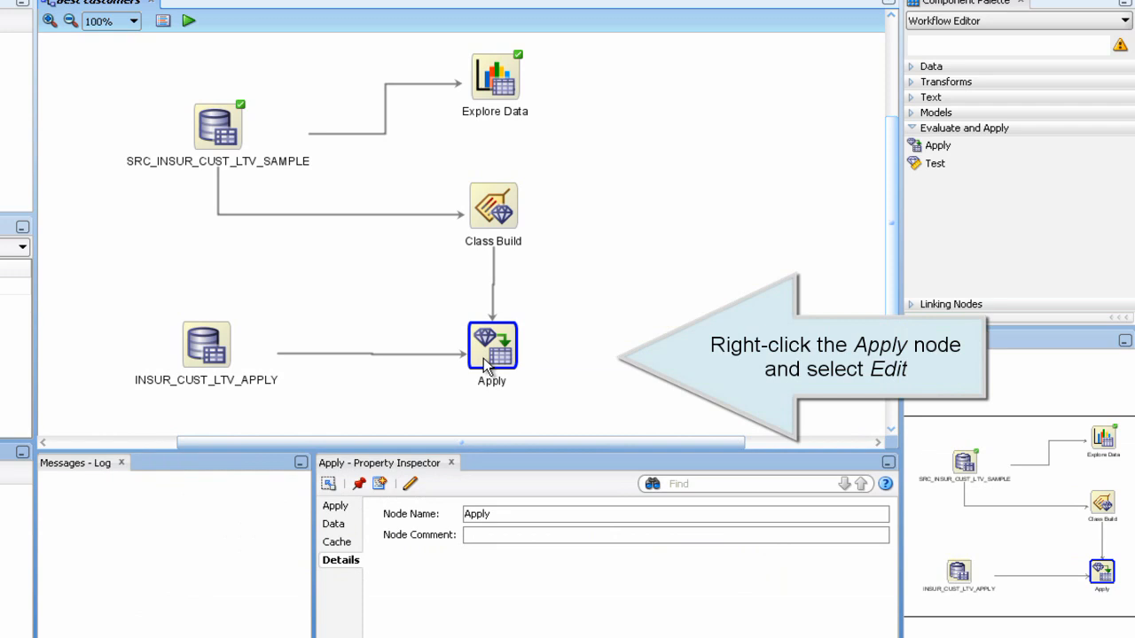
Edit the Apply node to include the CUSTOMER_ID attribute in its output data columns
right_click(484, 360)
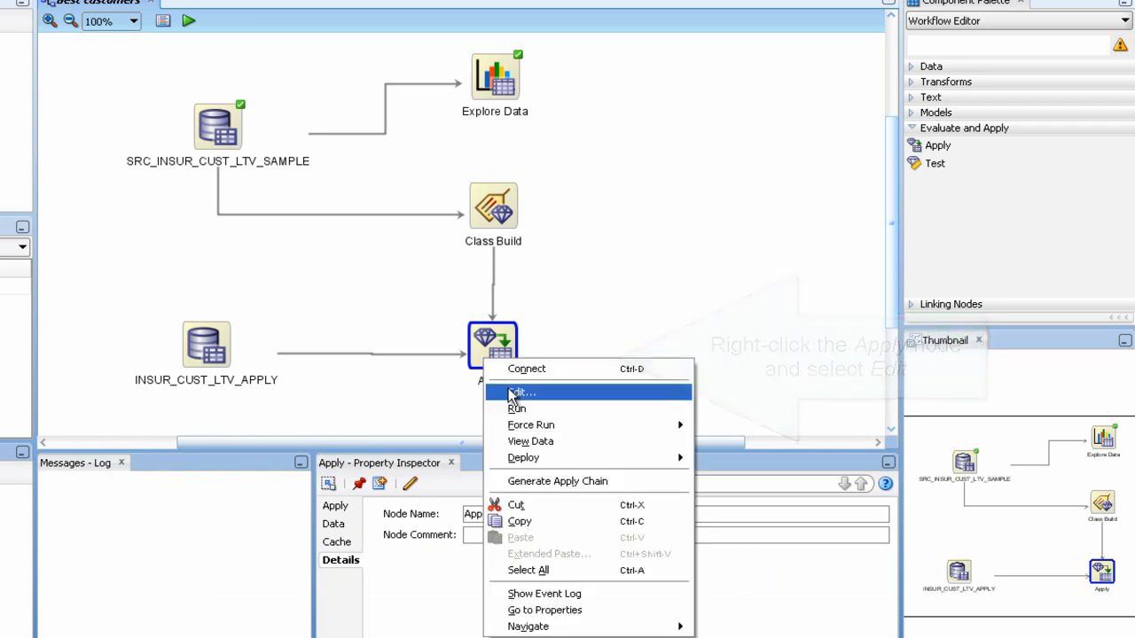
left_click(513, 394)
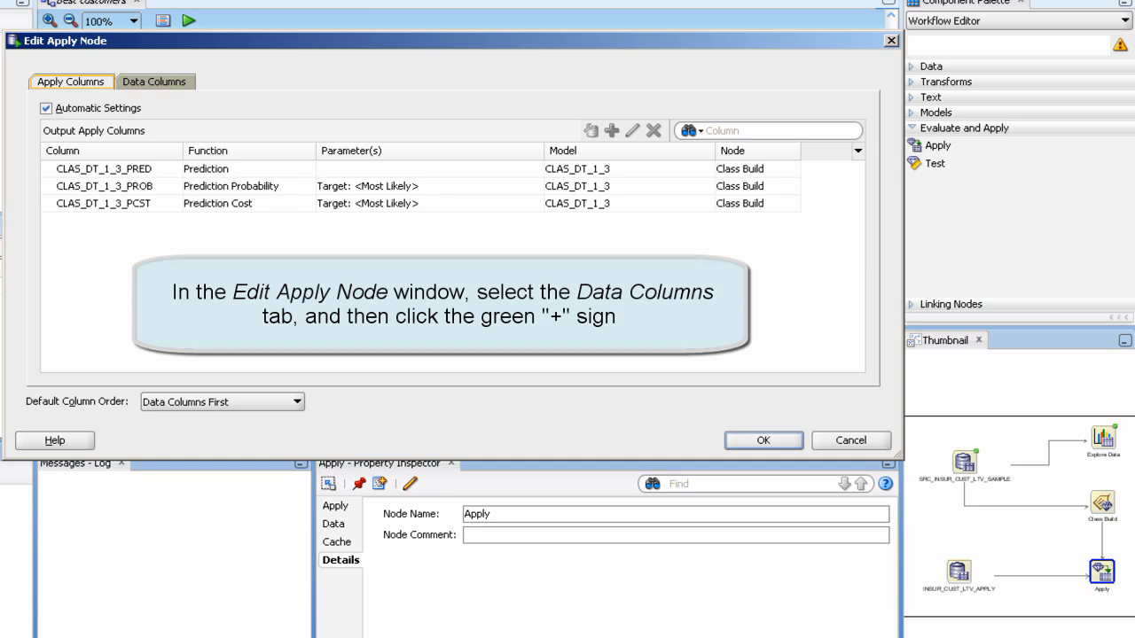
left_click(158, 81)
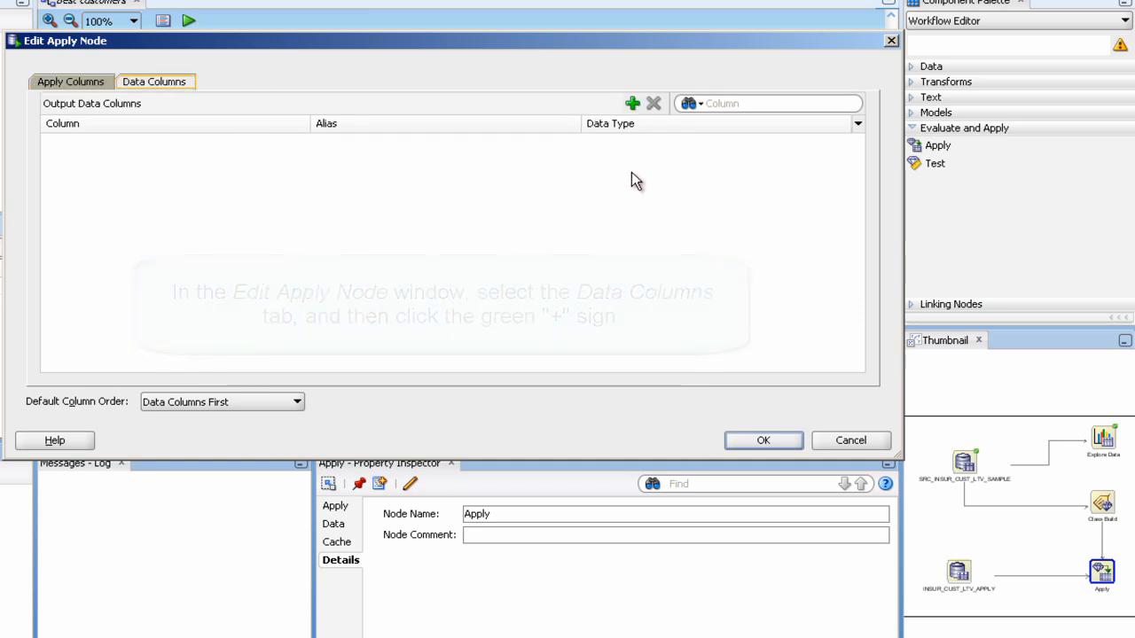
left_click(633, 104)
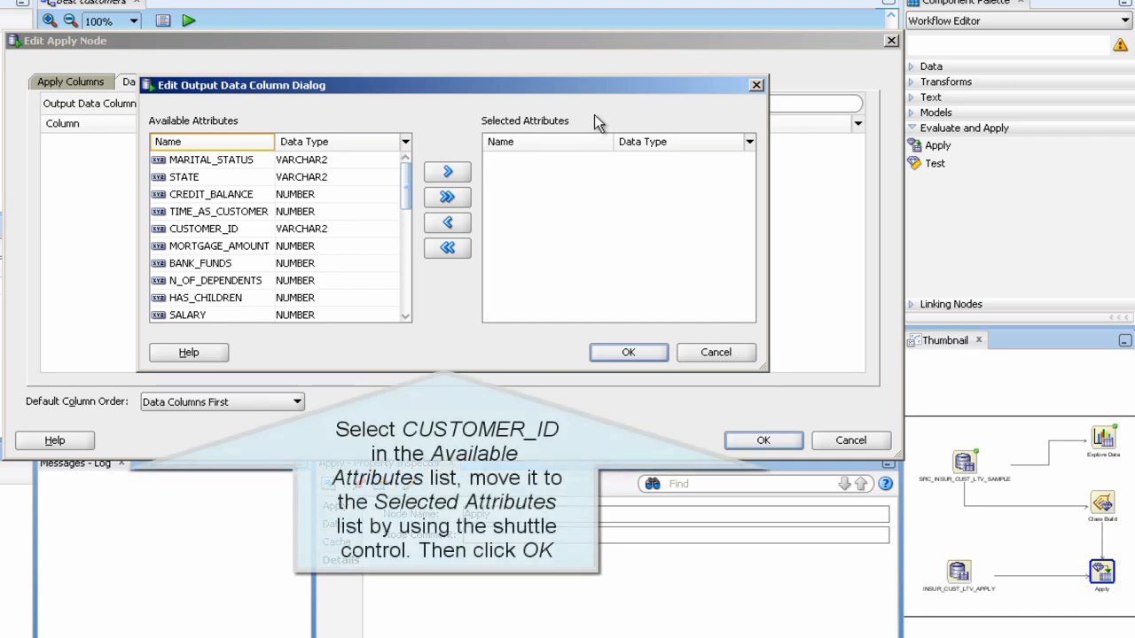
left_click(264, 232)
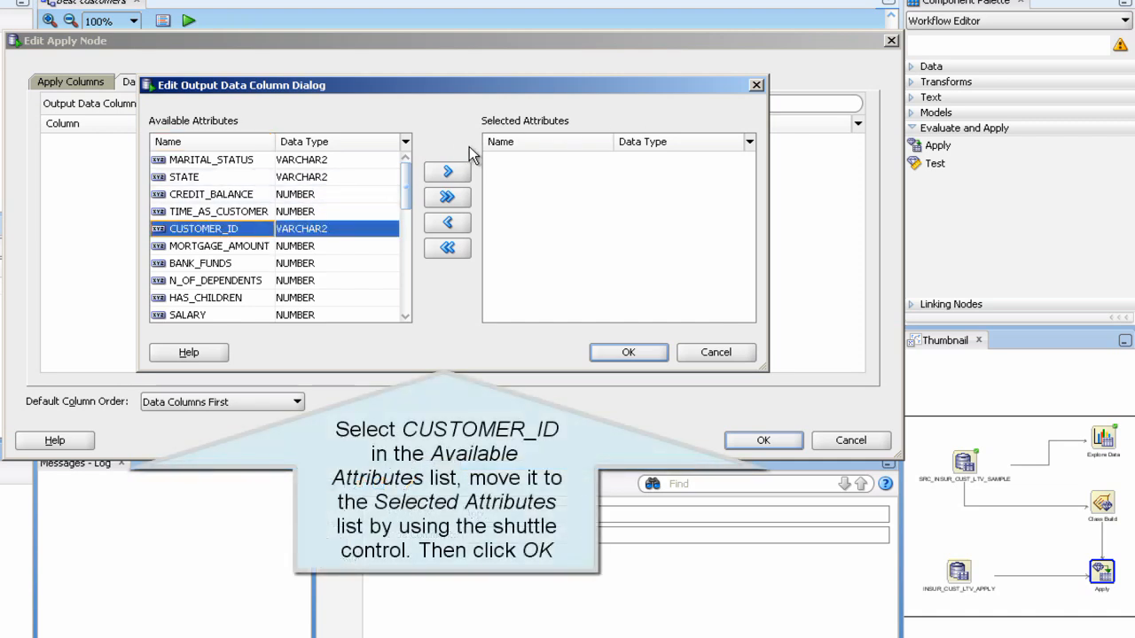
left_click(459, 174)
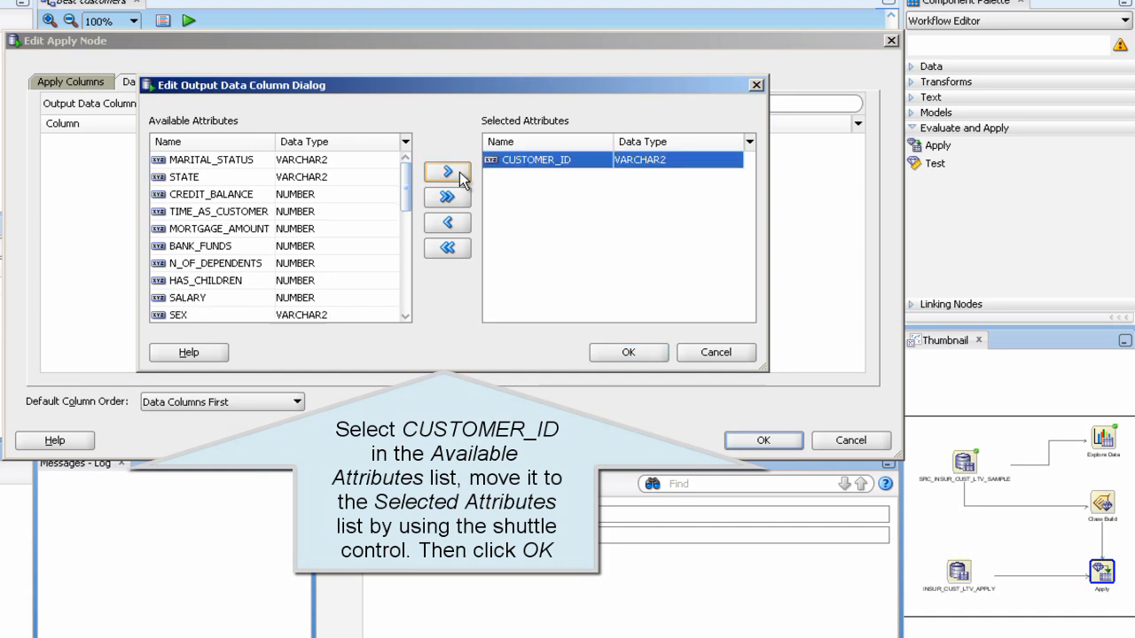
left_click(628, 353)
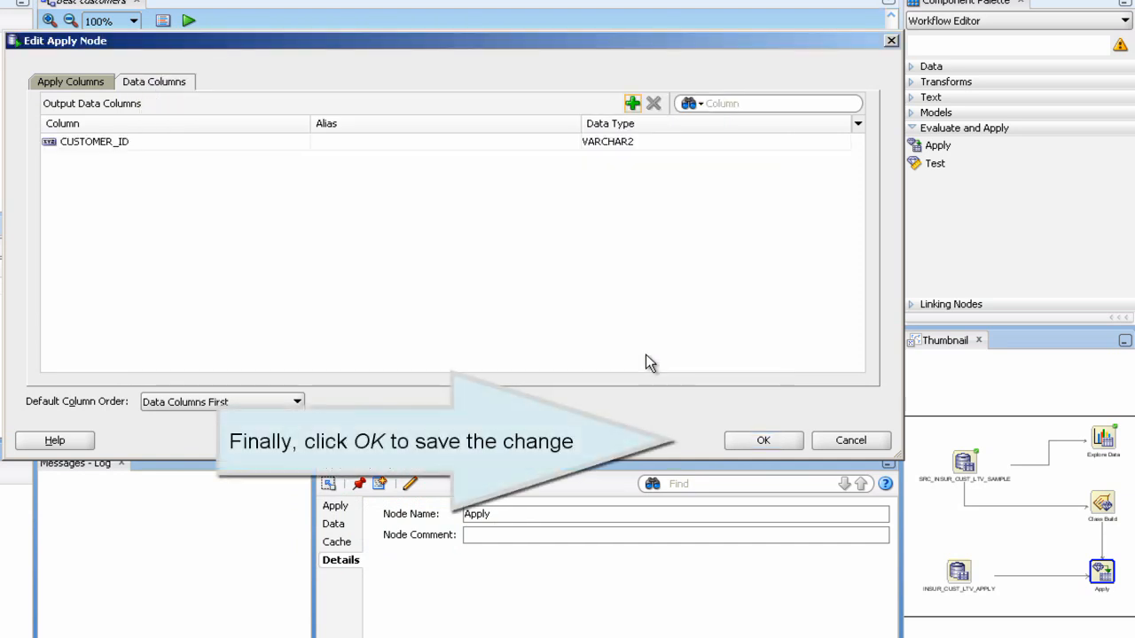
left_click(749, 444)
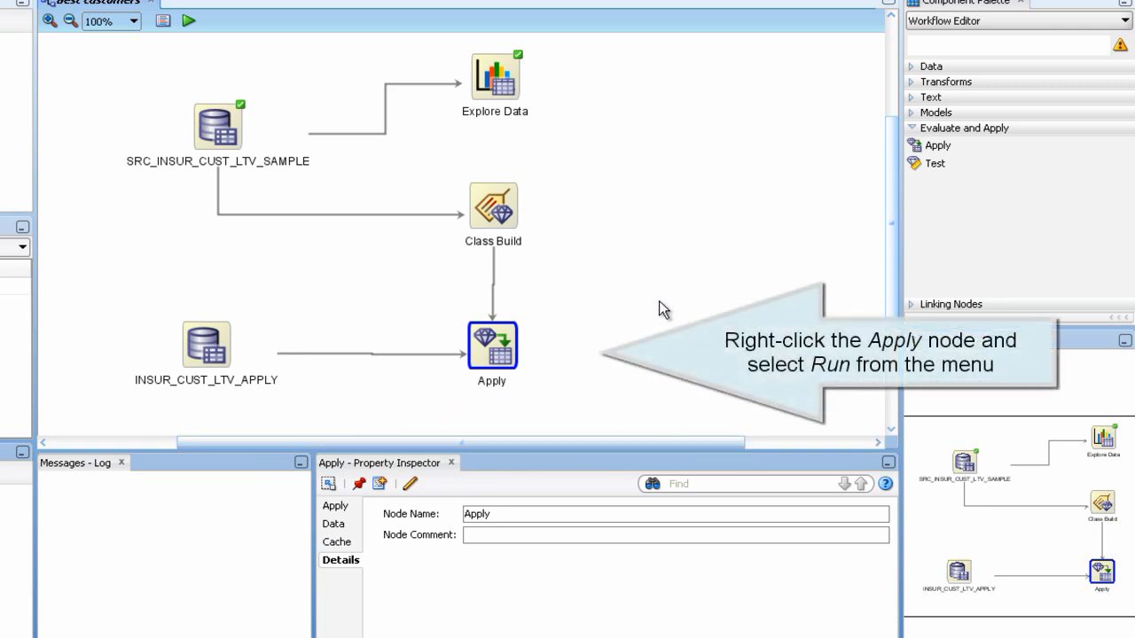
Run the Apply node and view the prediction data it generates for each customer
right_click(503, 351)
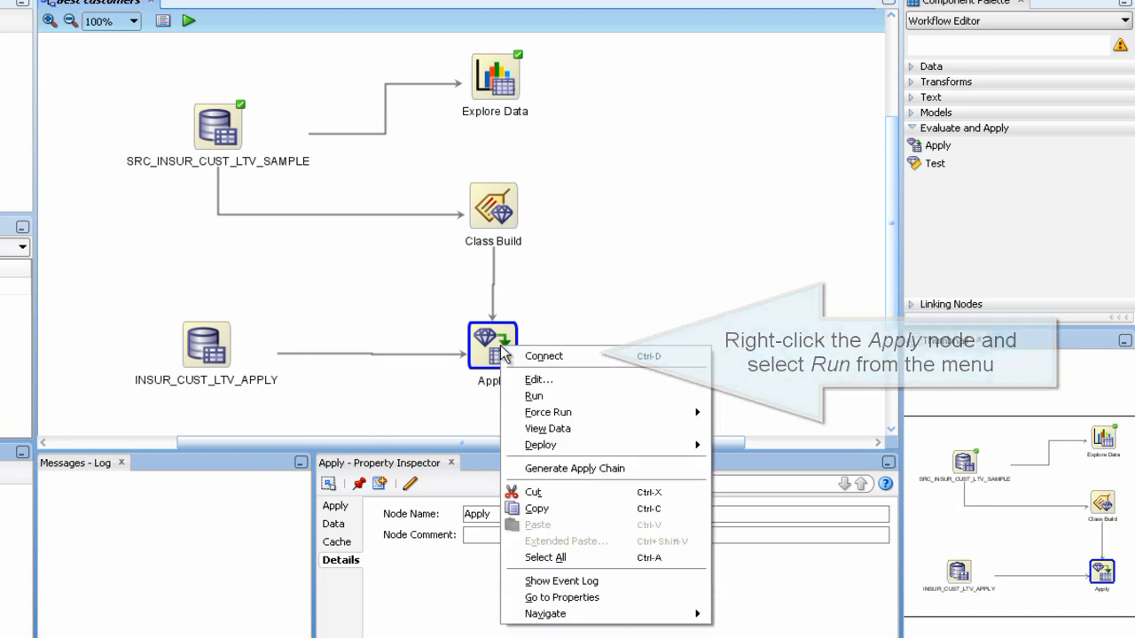
left_click(578, 397)
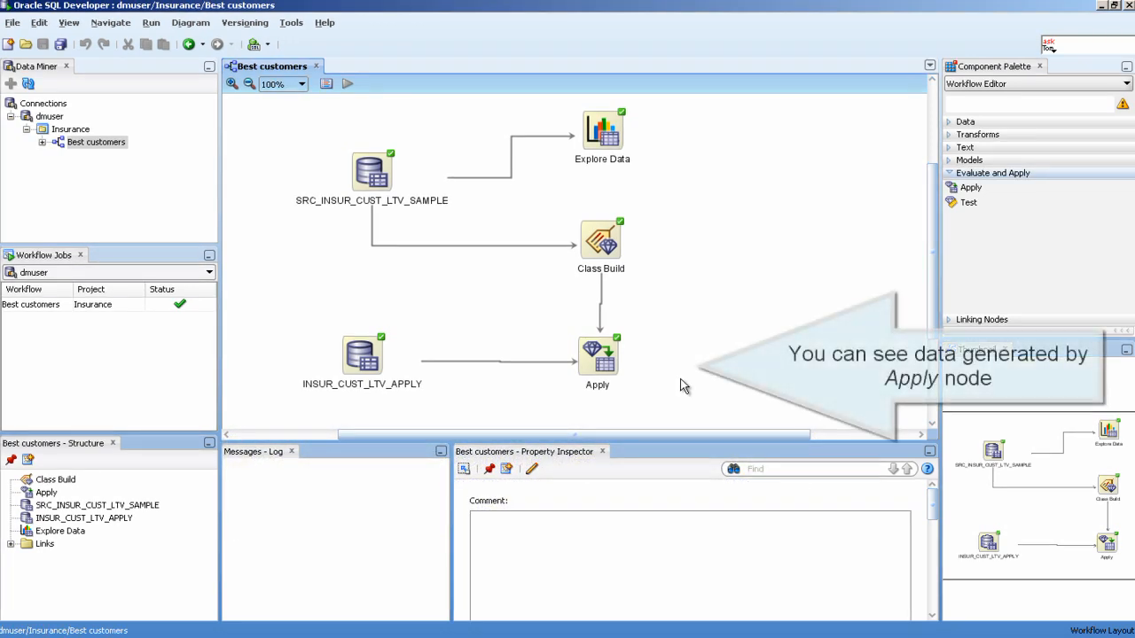
left_click(608, 366)
right_click(609, 367)
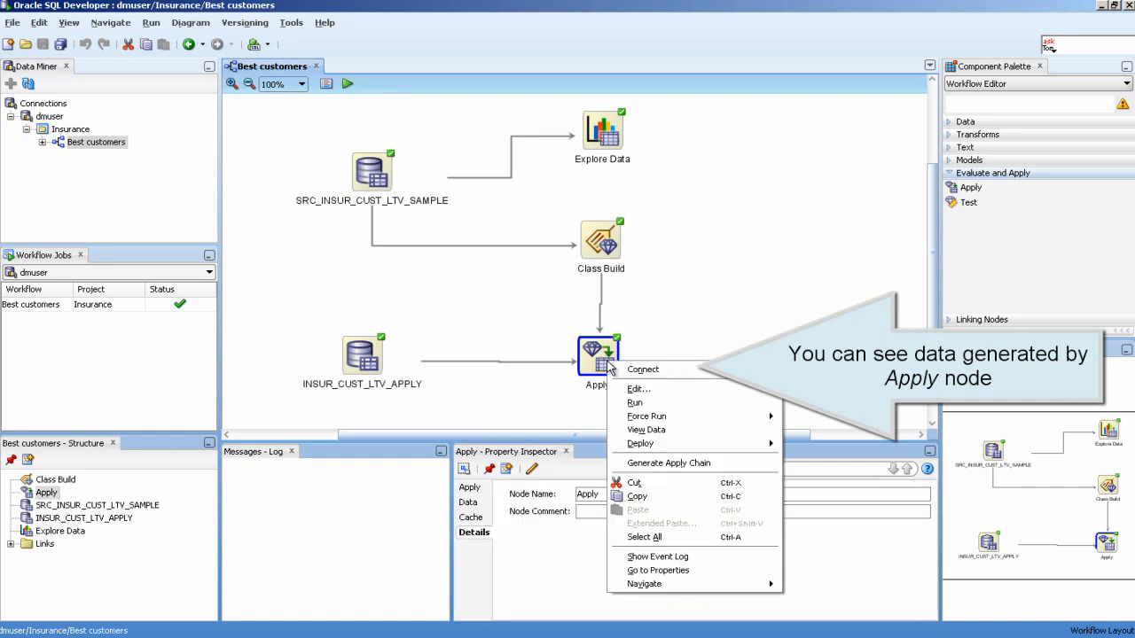
left_click(685, 433)
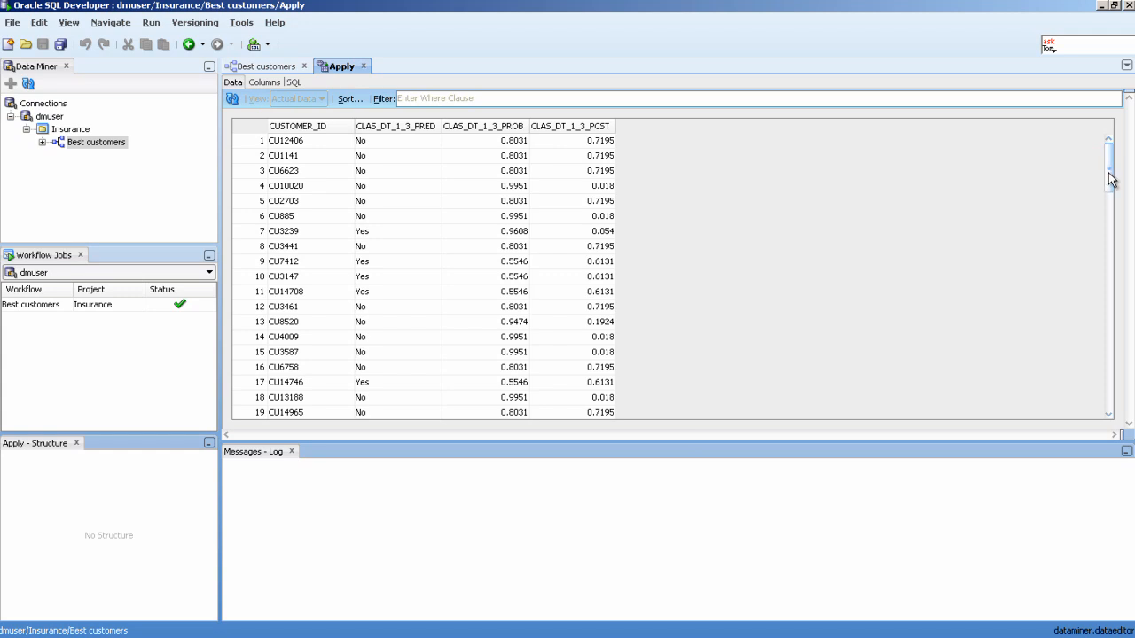
mouse_move(1110, 178)
left_mouse_down()
mouse_move(1111, 211)
mouse_move(1108, 174)
left_mouse_up()
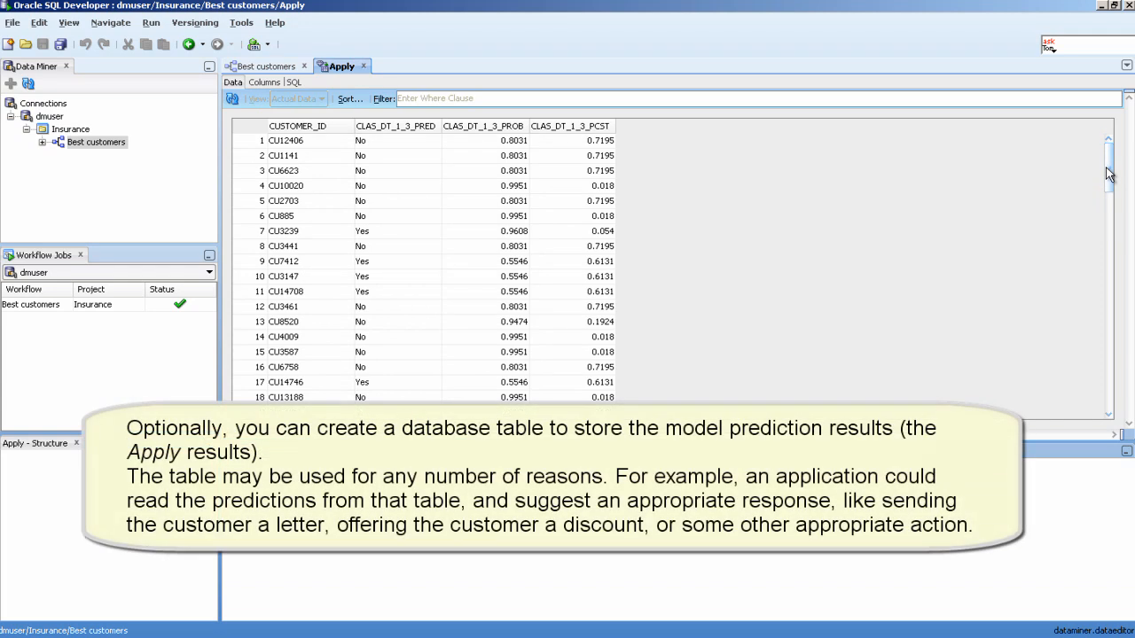
Close the Apply results and add a Create Table or View node to the workflow, beside the Apply node
left_click(363, 66)
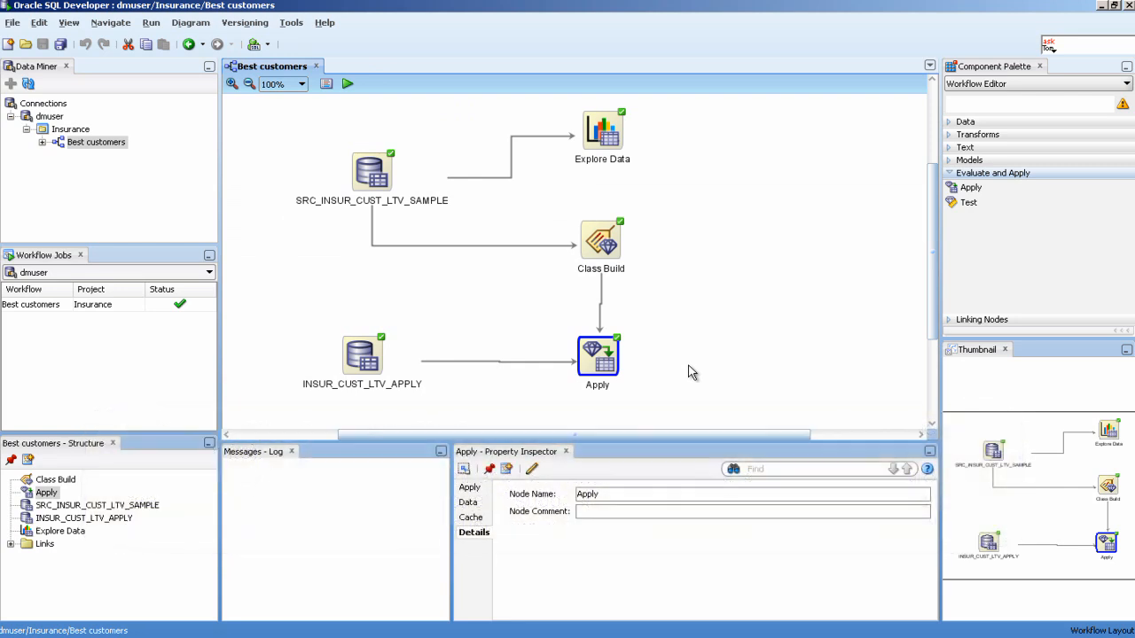
left_click(953, 175)
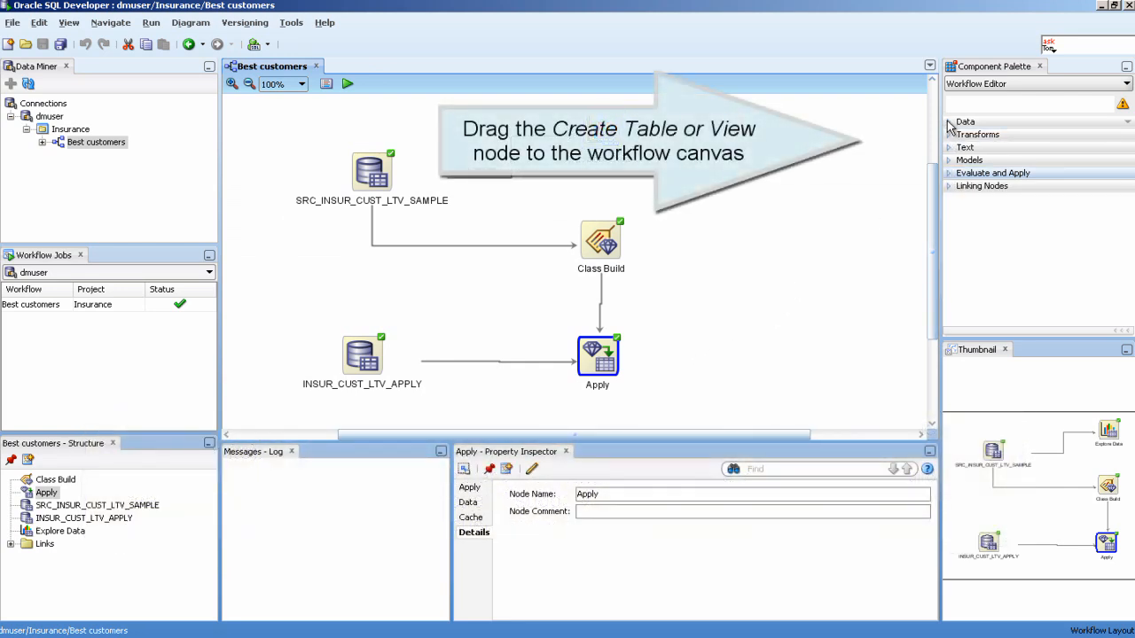
left_click(951, 122)
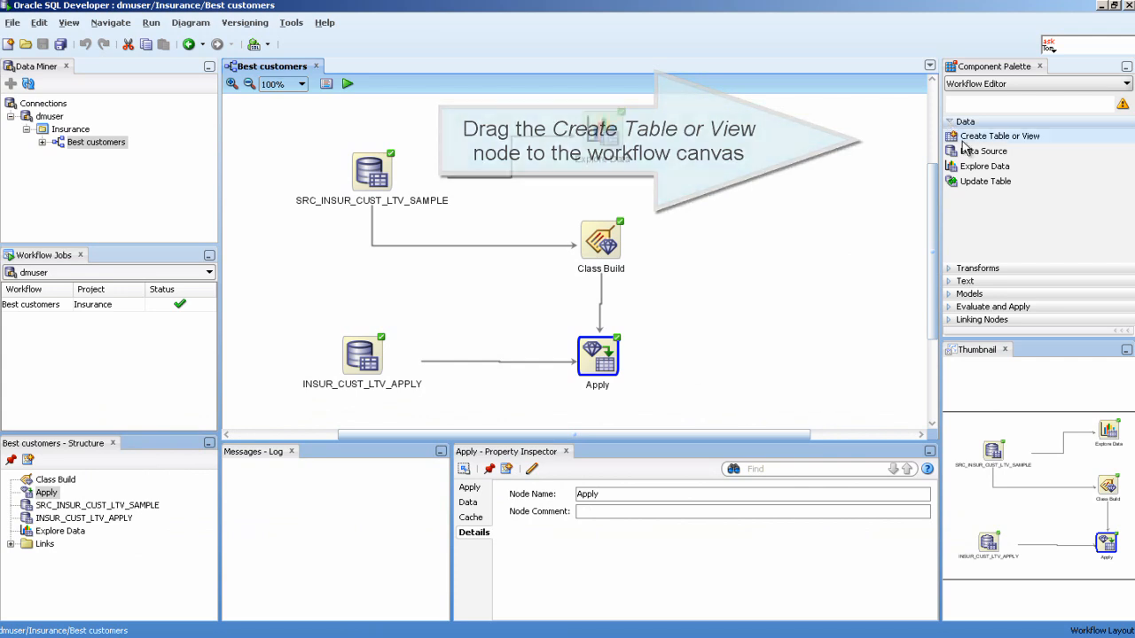
left_click_drag(956, 141, 749, 355)
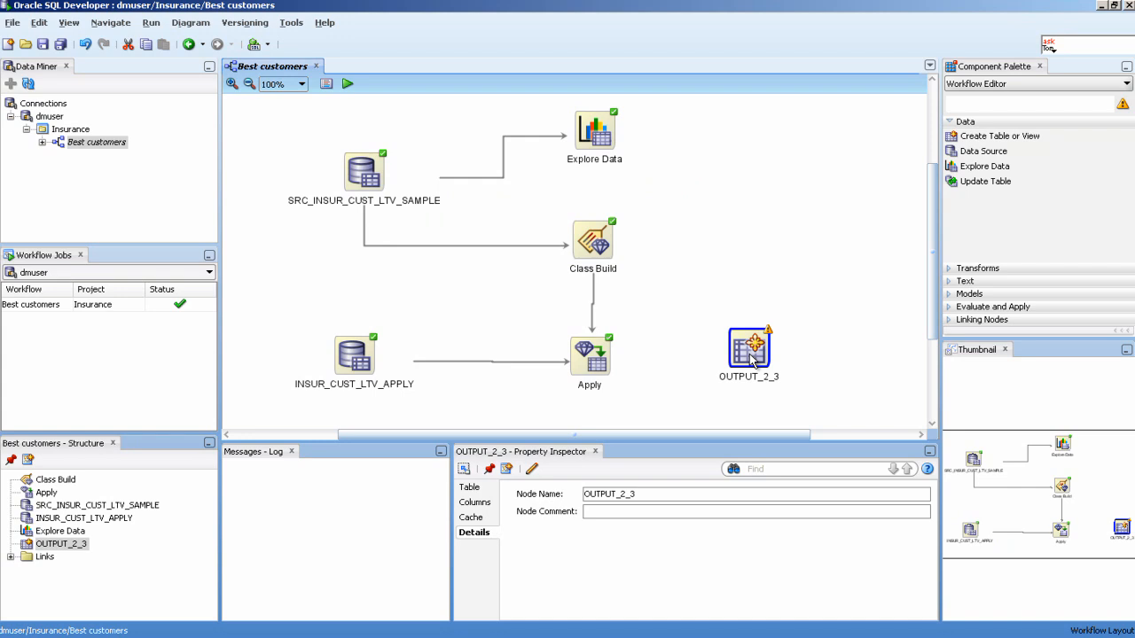
Connect the Apply node to the new output table node and align the two in one row
right_click(583, 368)
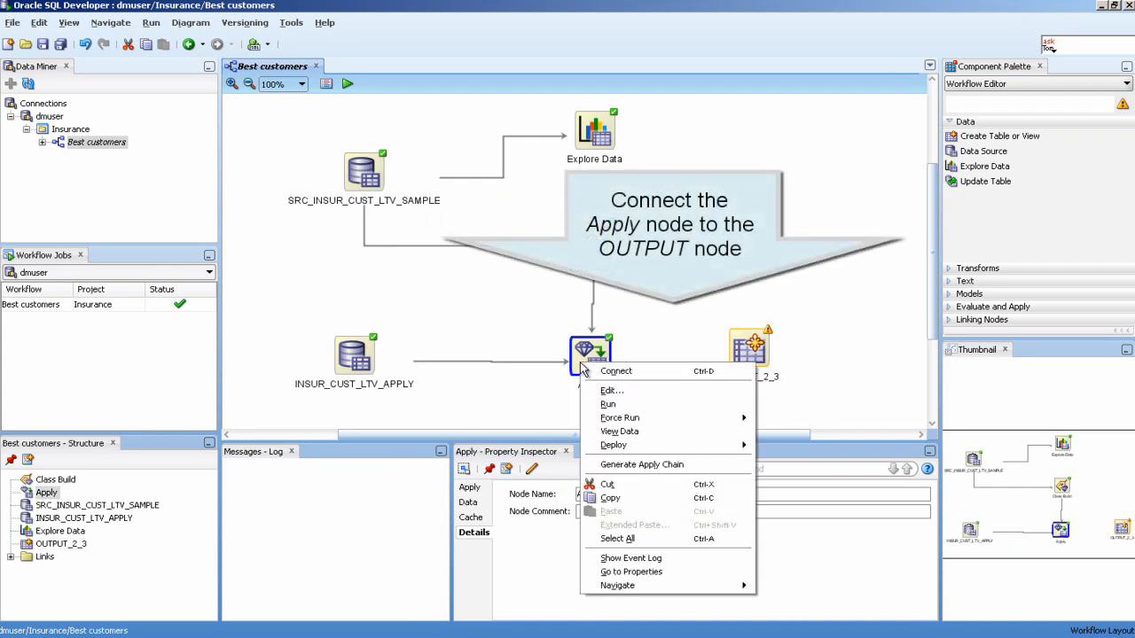
left_click(616, 372)
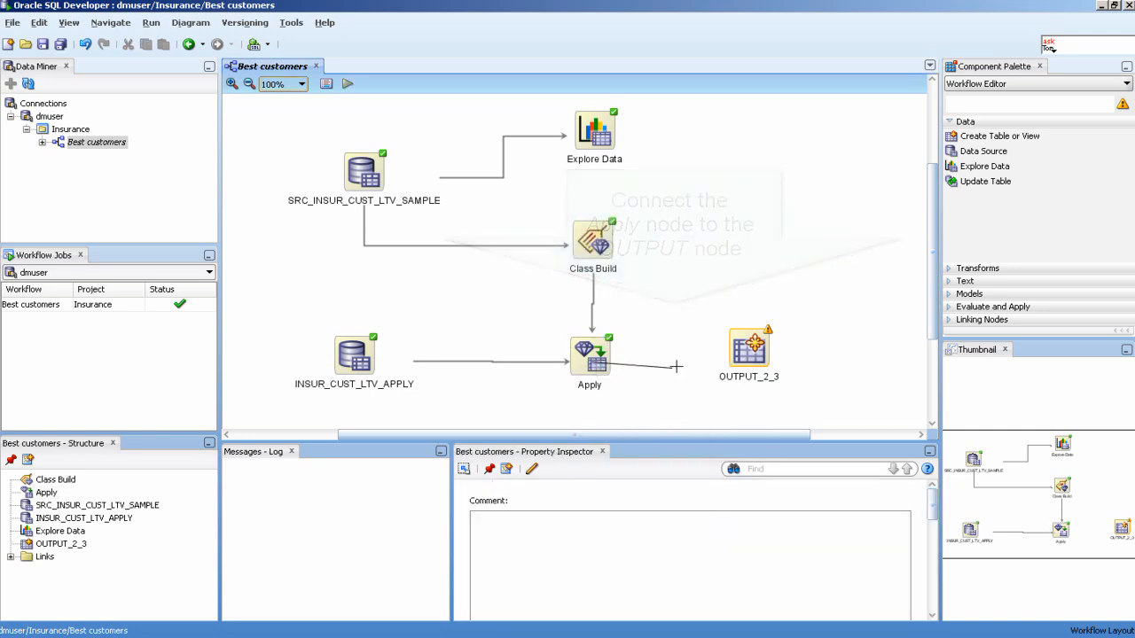
left_click(749, 350)
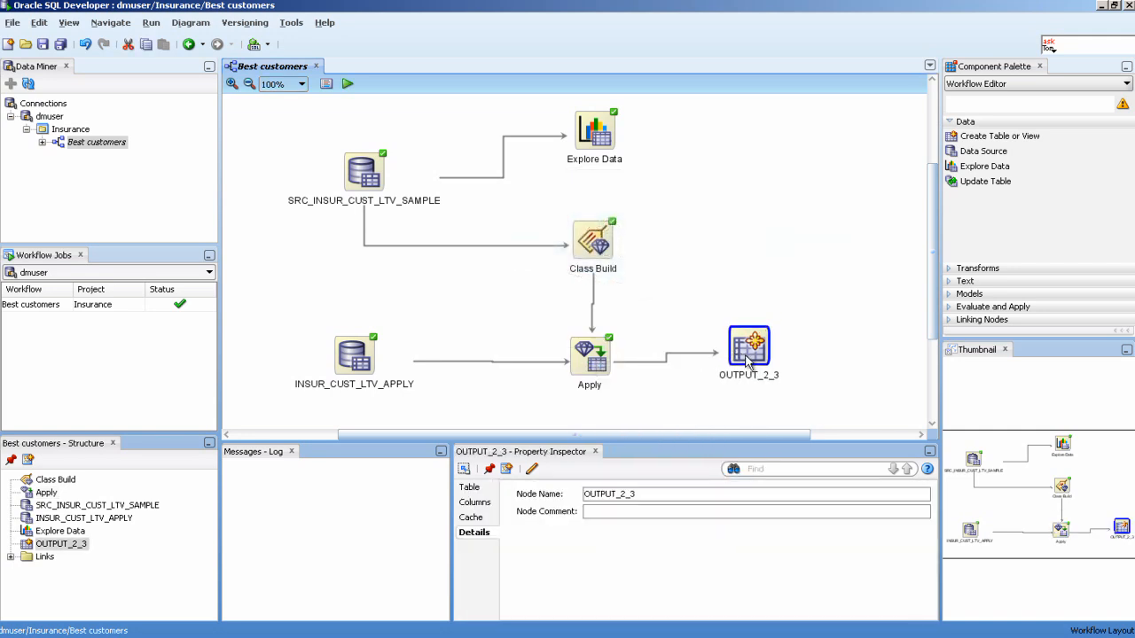
left_click_drag(747, 355, 755, 366)
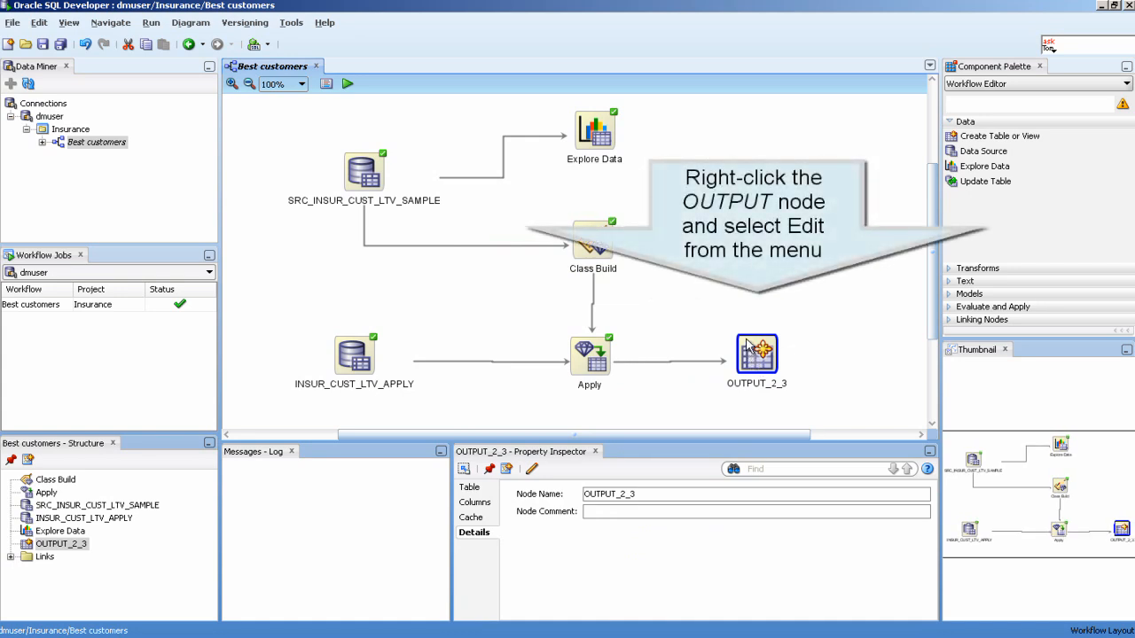
Edit the output table node to rename its table INS_PREDICTIONS
right_click(748, 345)
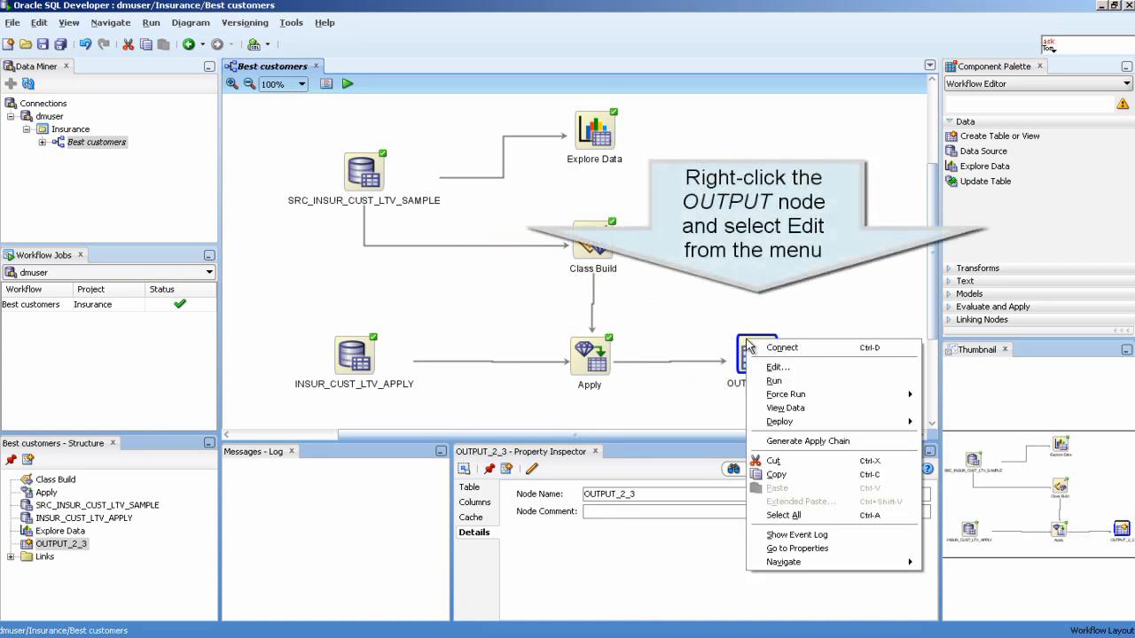
left_click(844, 368)
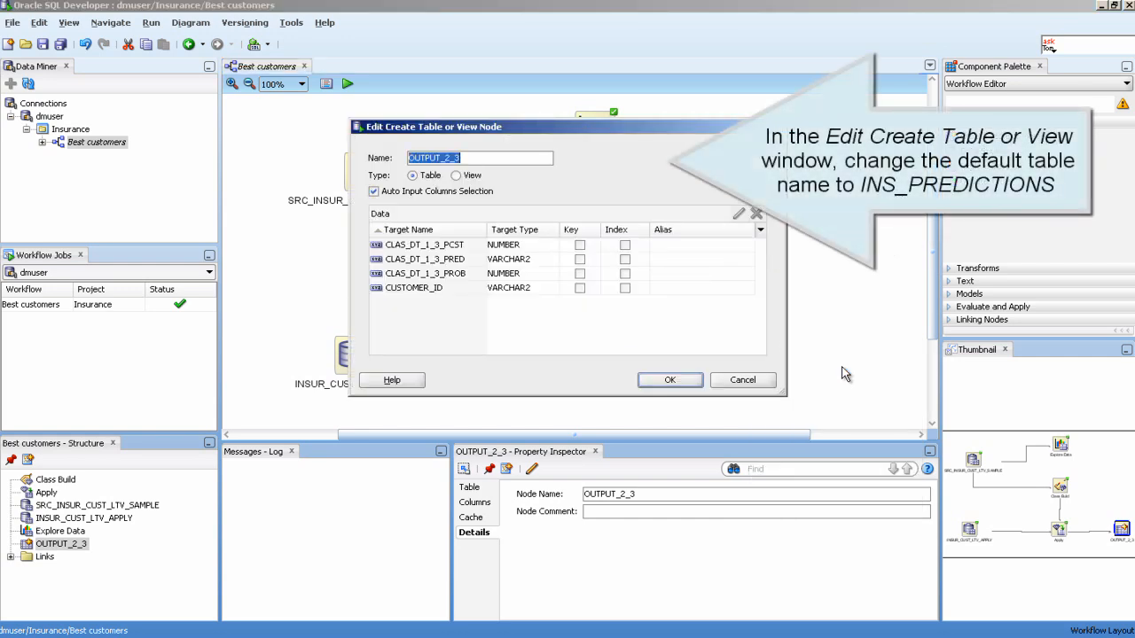
type("INS_PREDICTIONS")
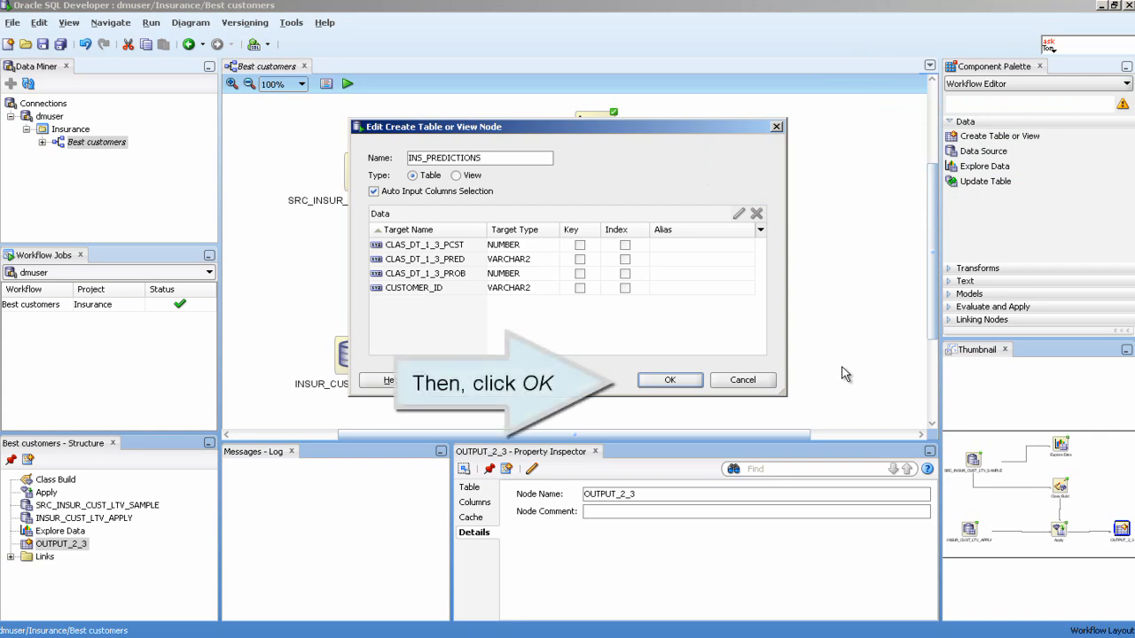
left_click(689, 380)
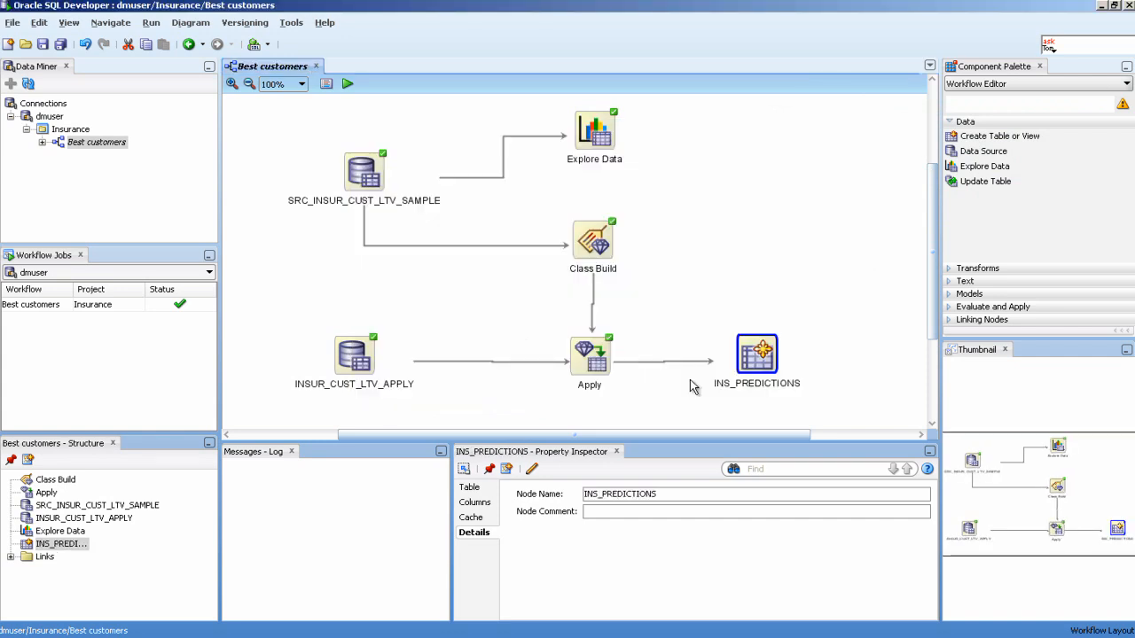
Run the INS_PREDICTIONS node and view the data in the resulting table
right_click(747, 346)
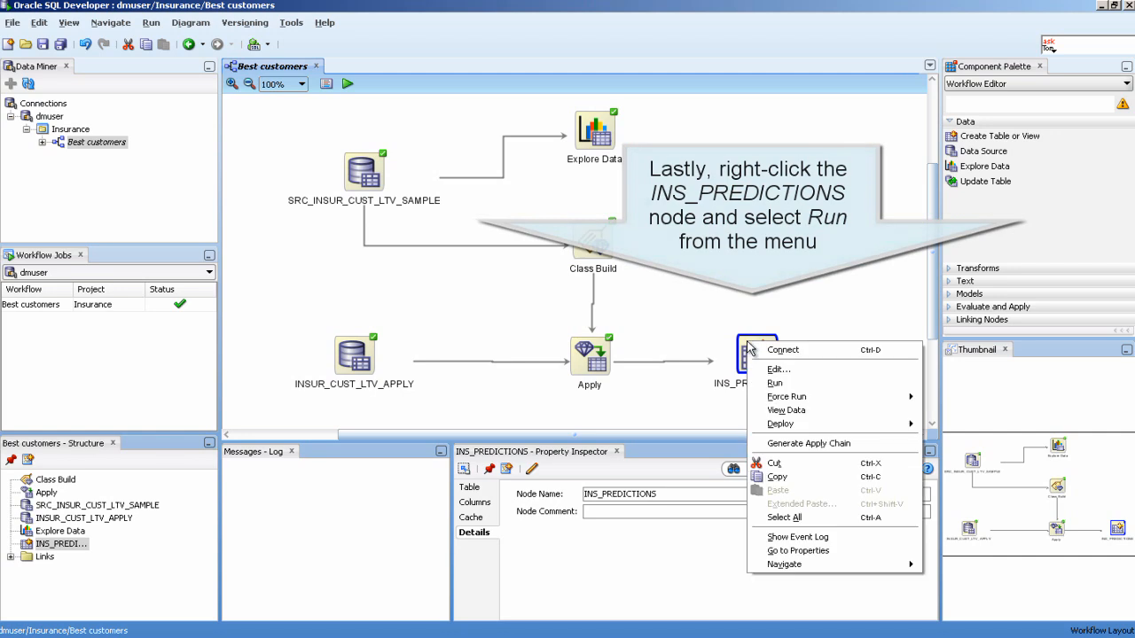
left_click(836, 386)
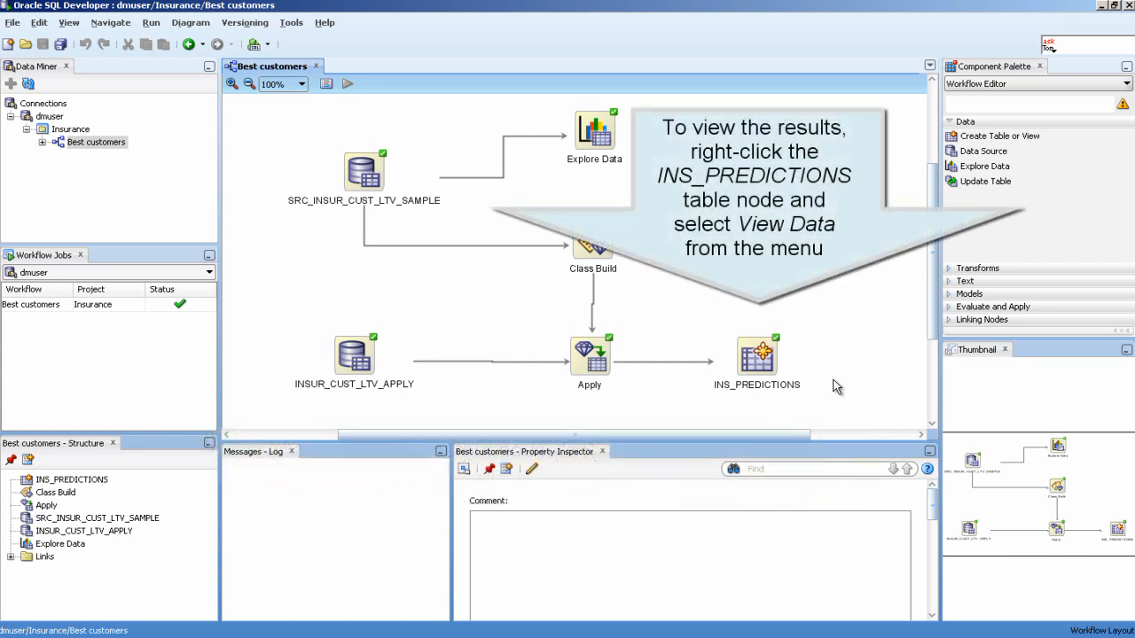
right_click(763, 369)
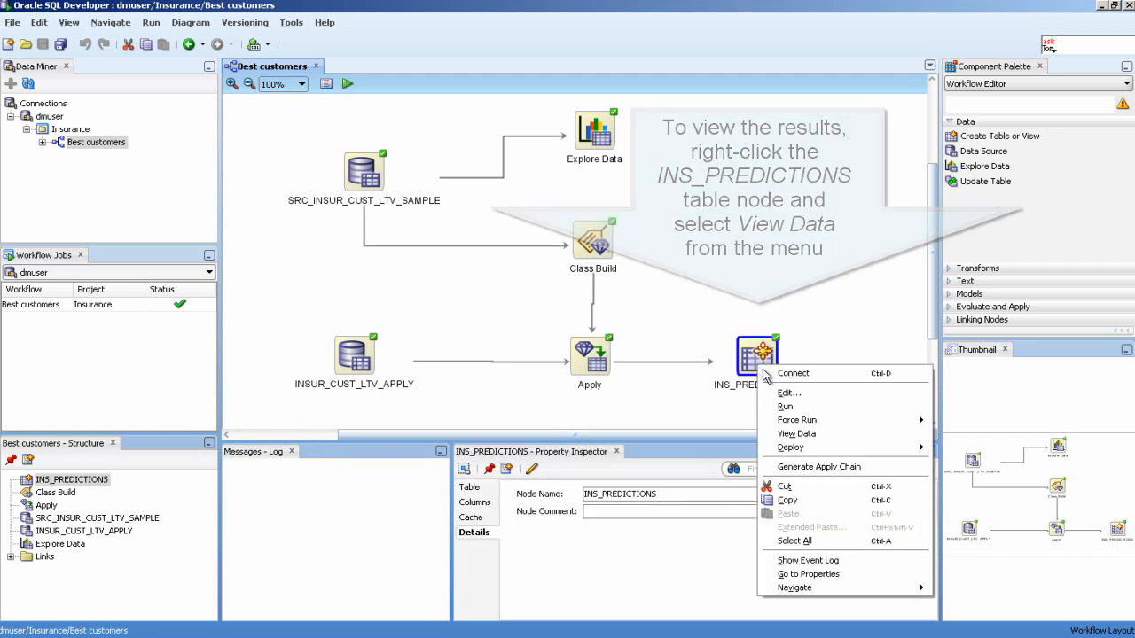
left_click(841, 436)
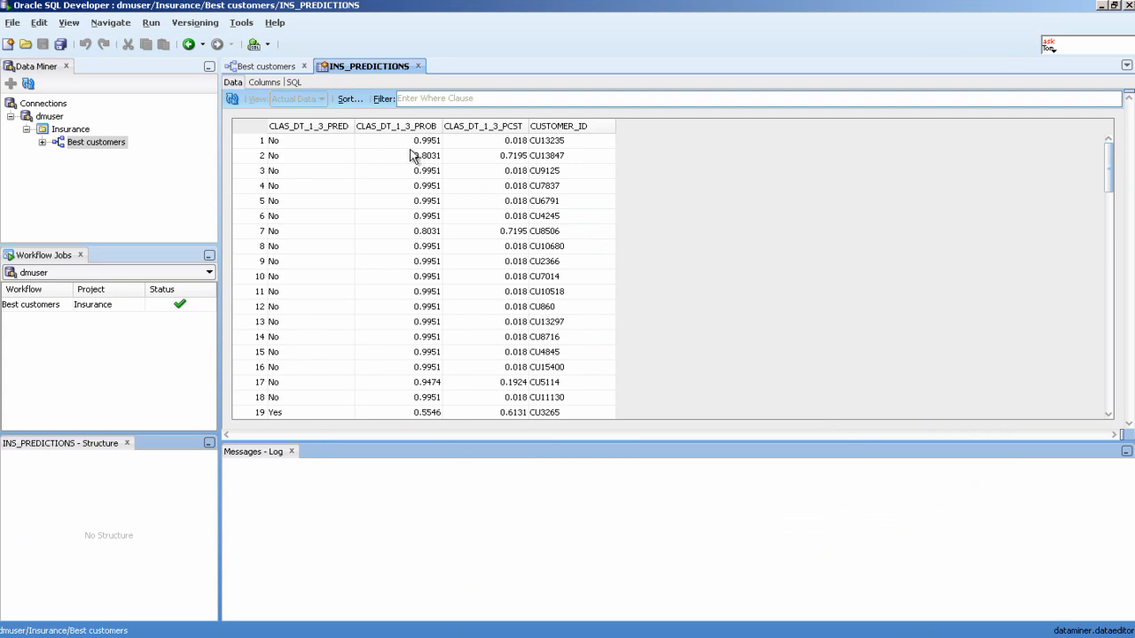
Sort the INS_PREDICTIONS table data by CLAS_DT_1_3_PROB in descending order
left_click(347, 101)
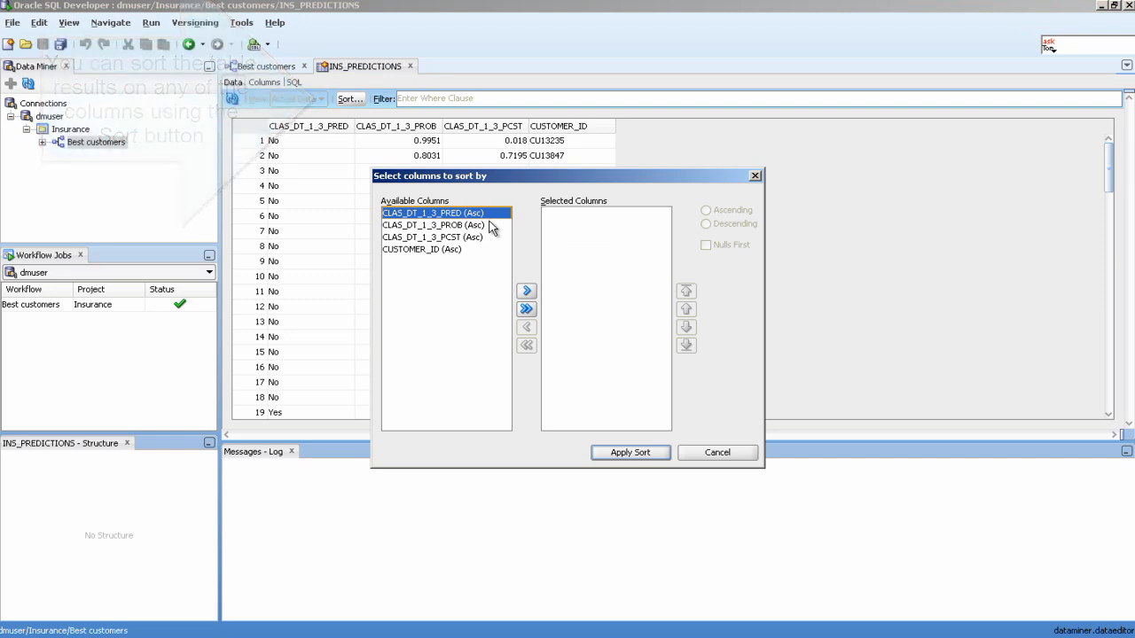
left_click(478, 225)
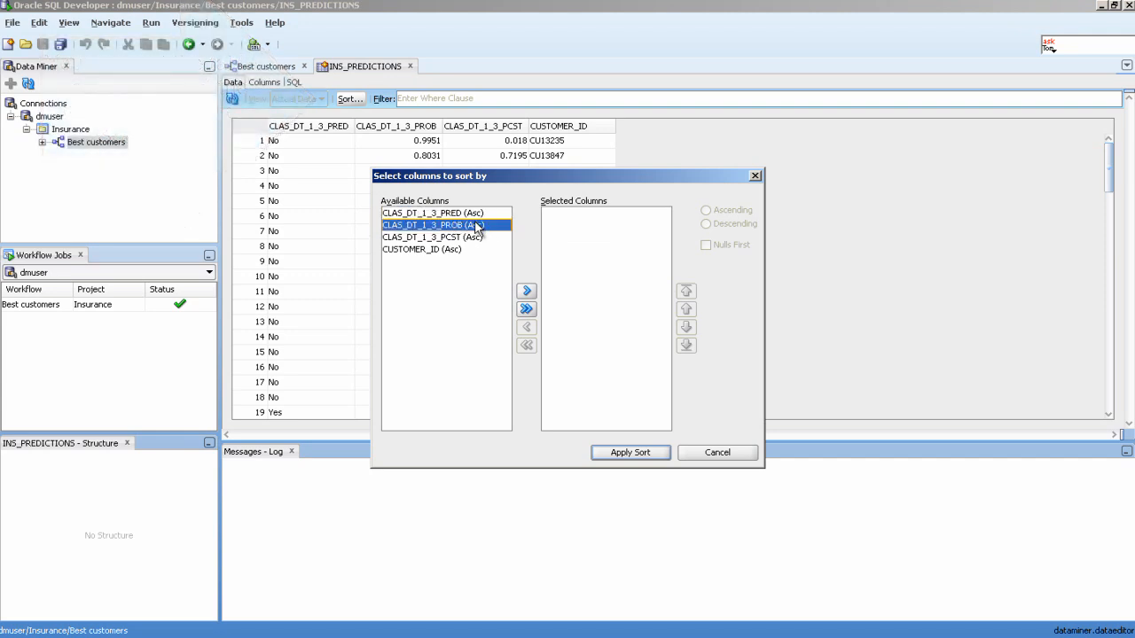
left_click(526, 291)
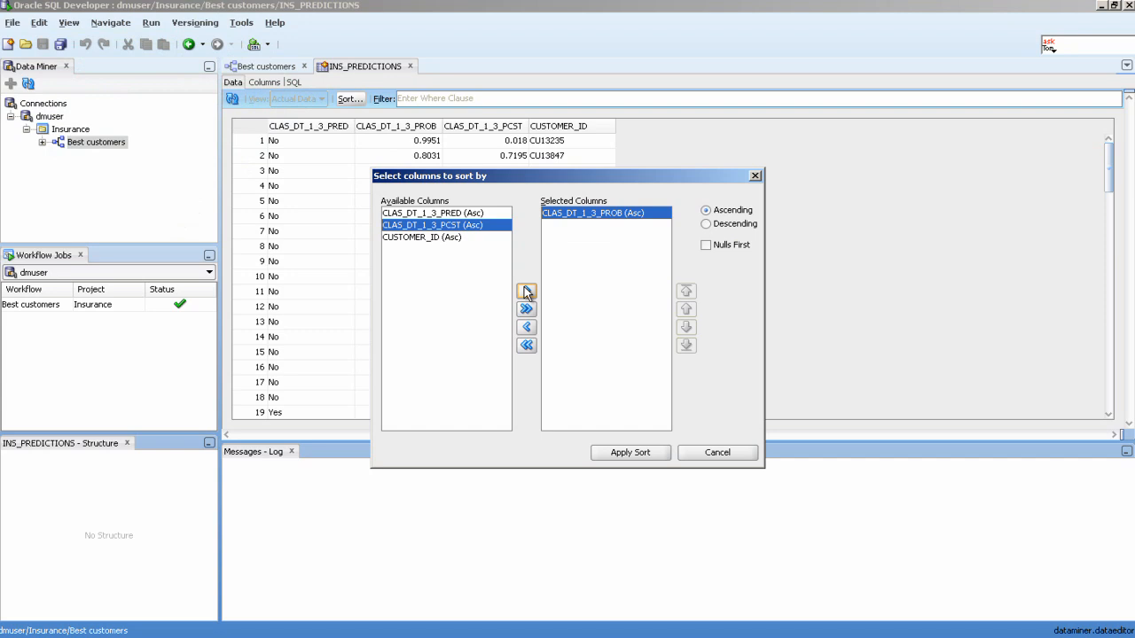
left_click(706, 225)
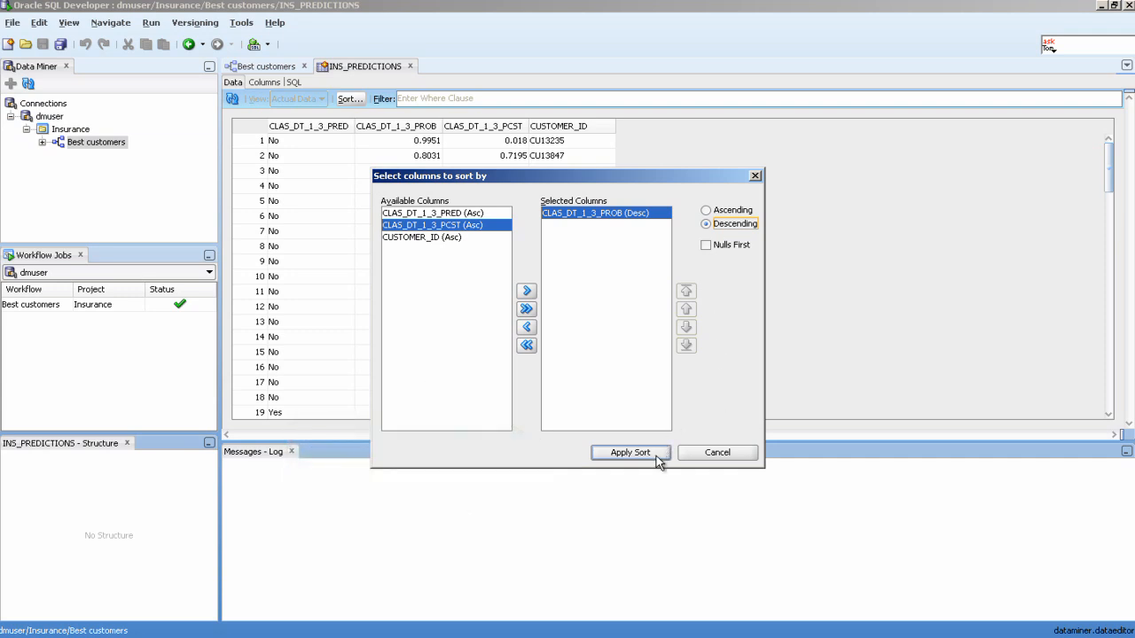
left_click(630, 454)
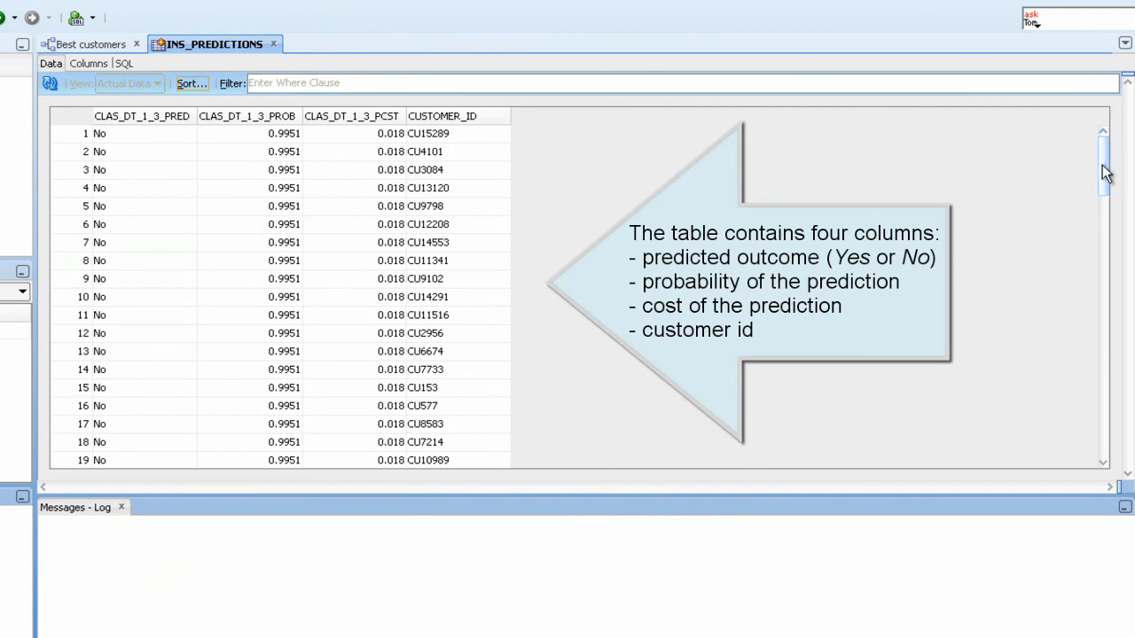
Review the sorted prediction rows, the column definitions and the SQL of INS_PREDICTIONS, and close the table view
left_click_drag(1106, 174, 1110, 449)
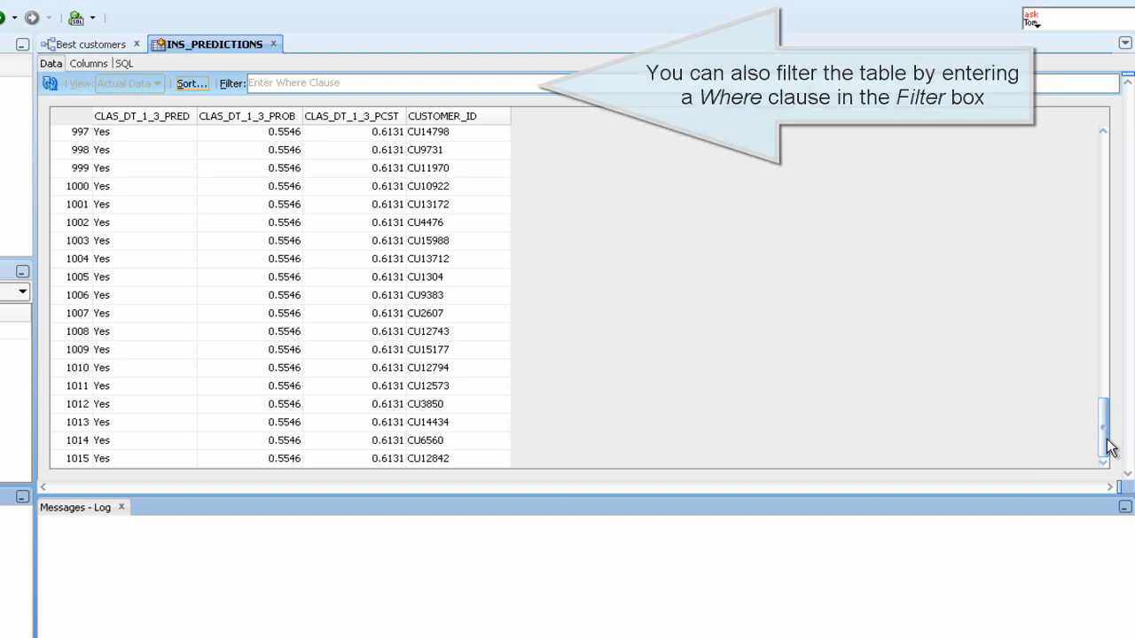
left_click_drag(1111, 448, 1106, 160)
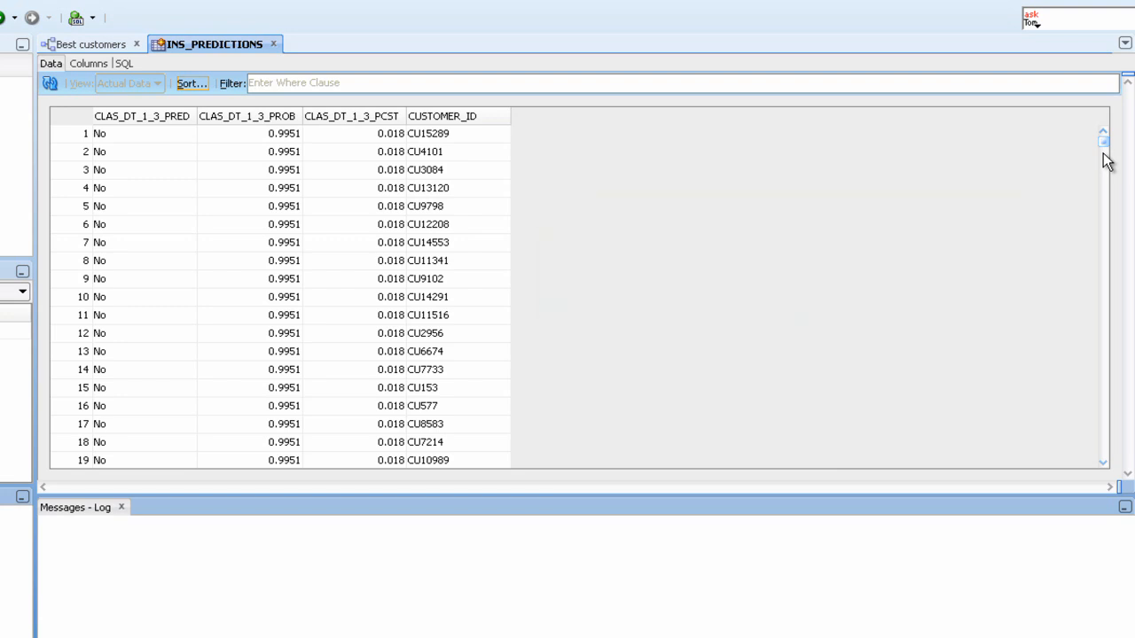
left_click(87, 63)
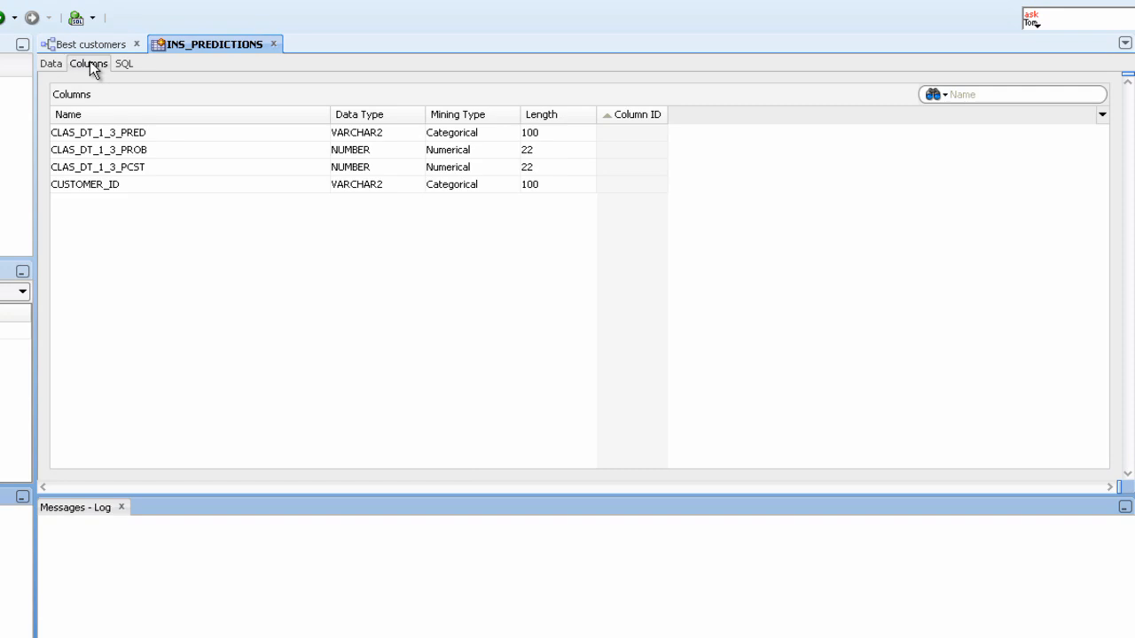
left_click(130, 71)
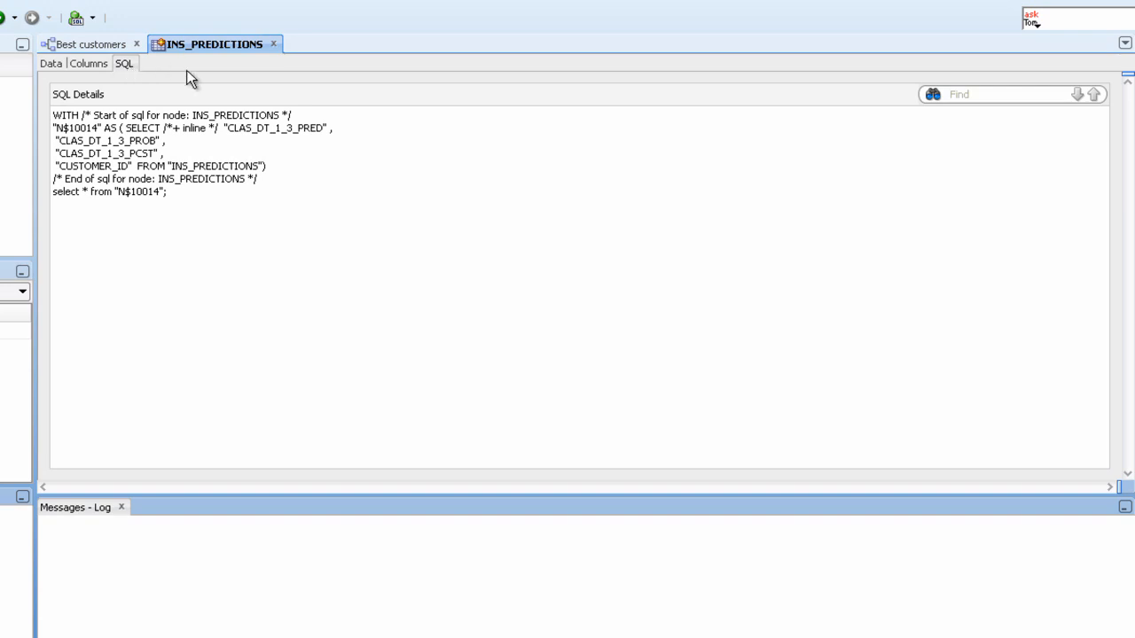
left_click(274, 44)
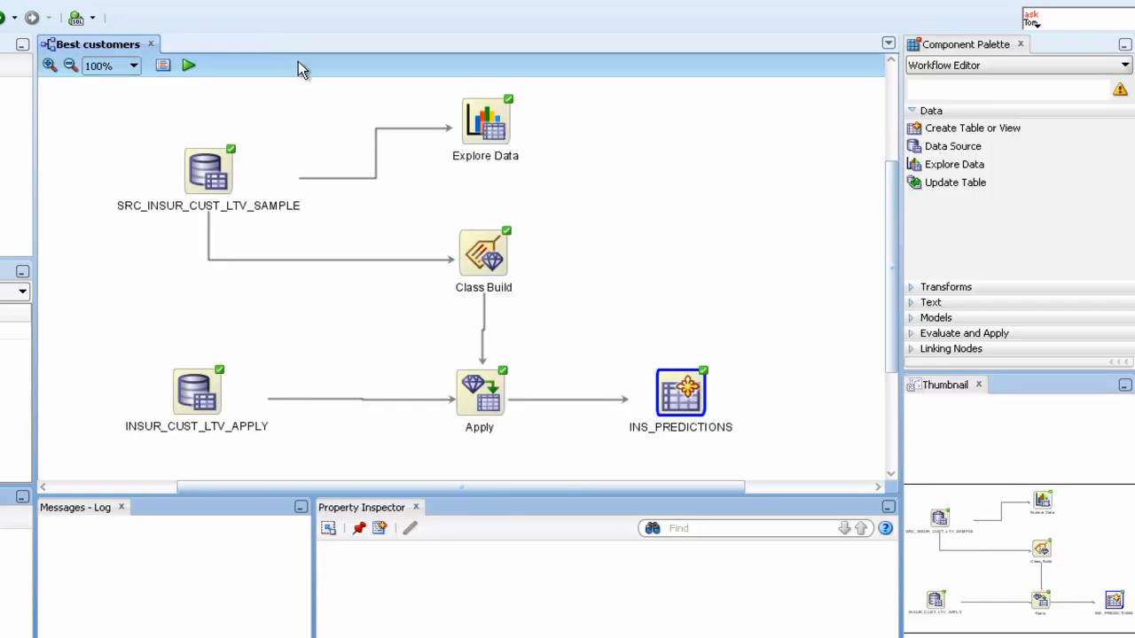